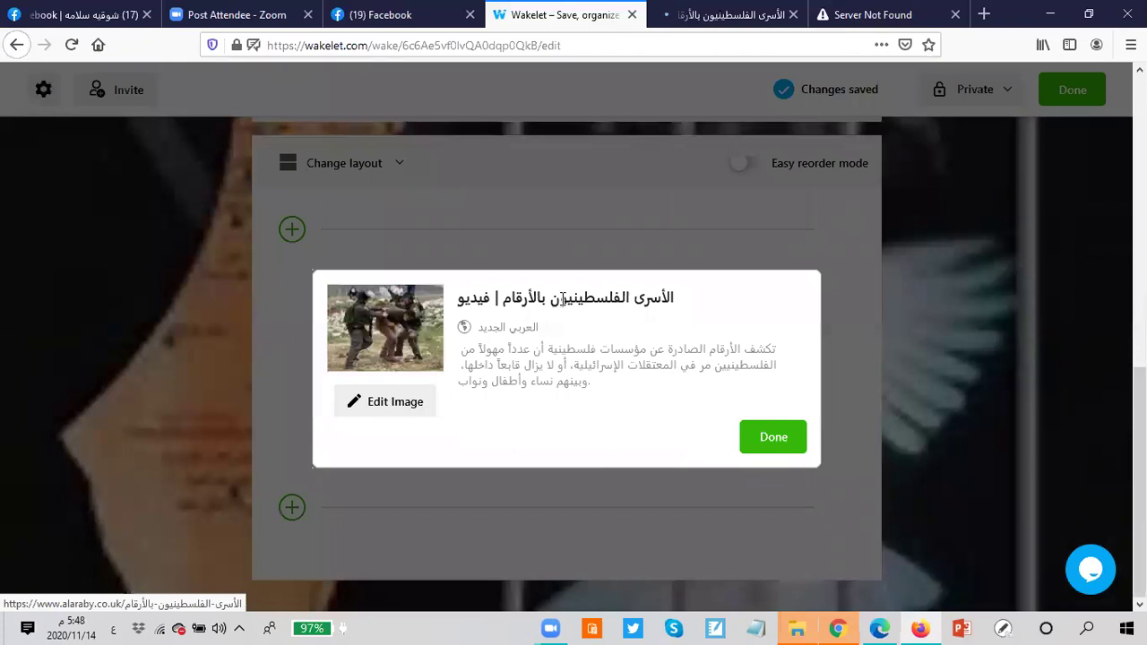
Replace the Palestinian prisoners article card's image with the uploaded picture 8888, save the crop and finish editing the card.
click(392, 412)
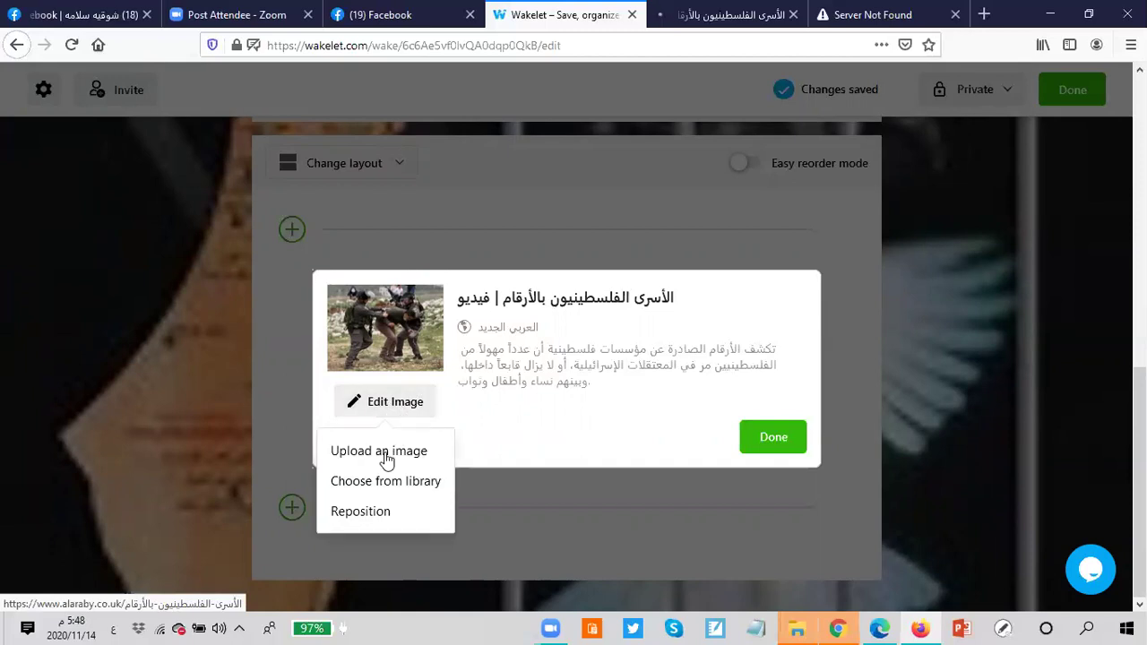
click(380, 452)
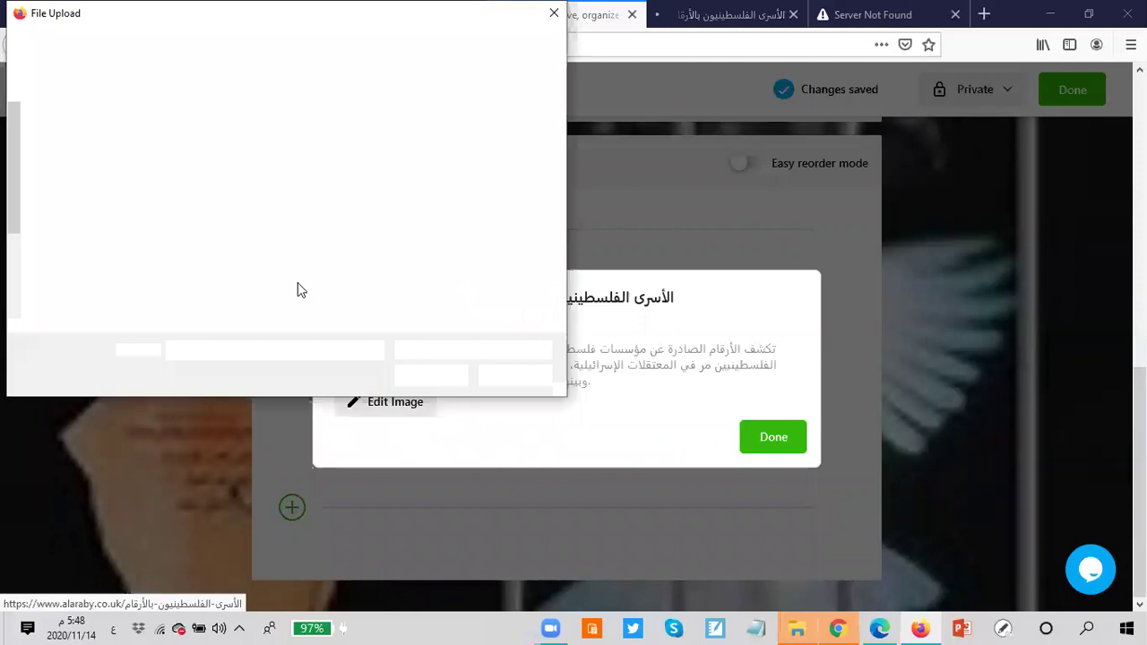
click(176, 142)
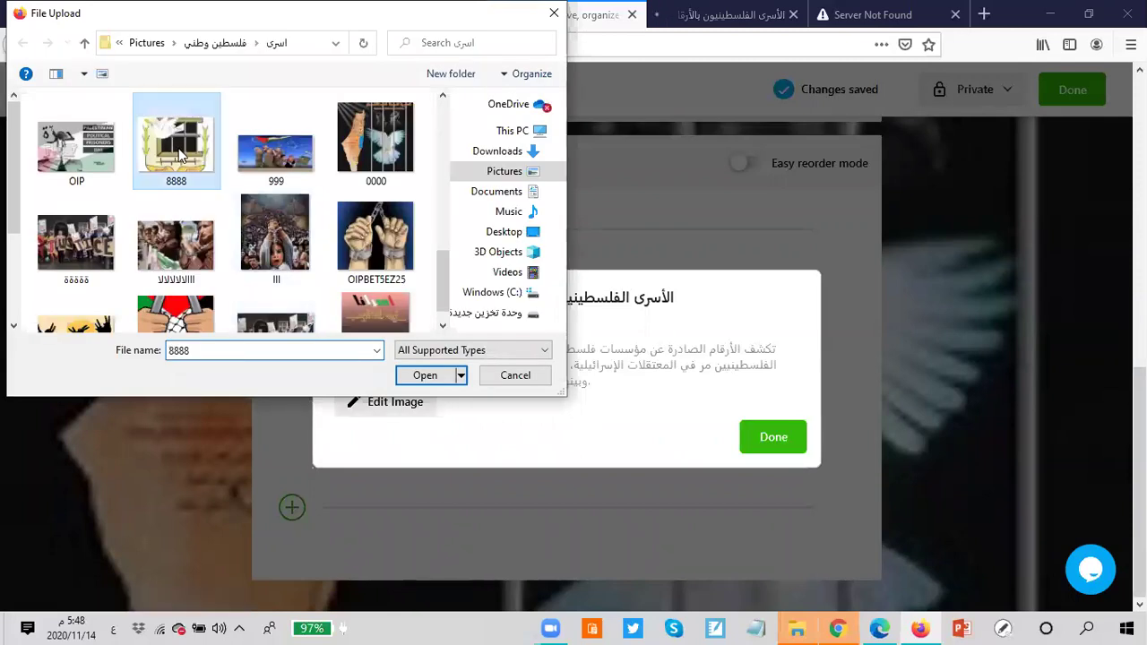
click(425, 376)
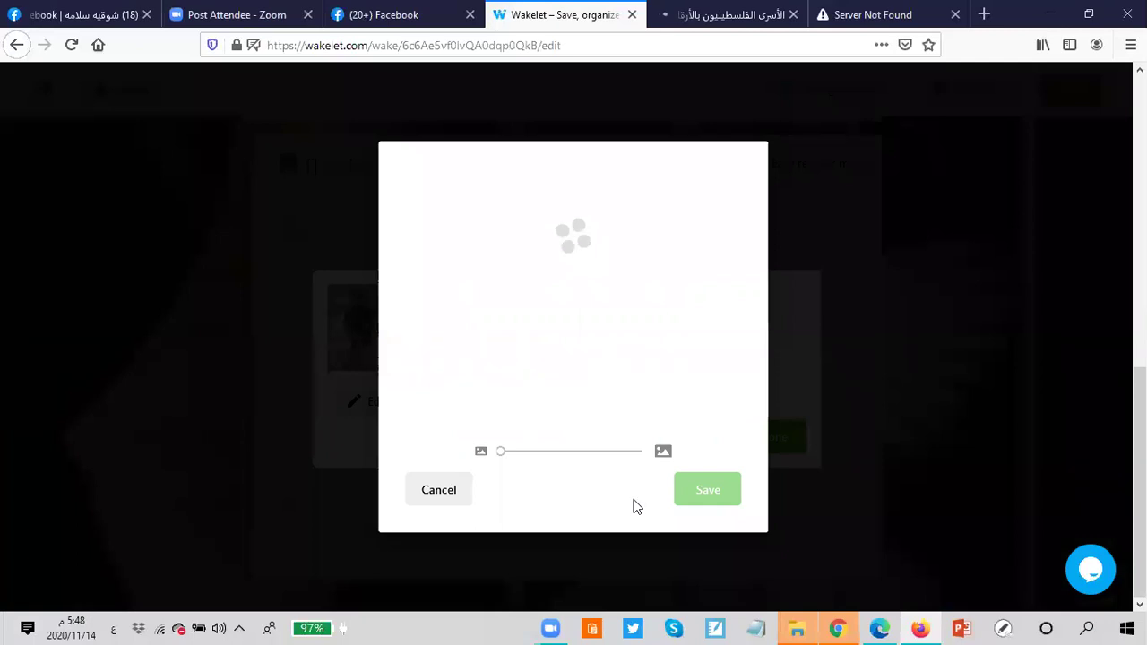
click(729, 482)
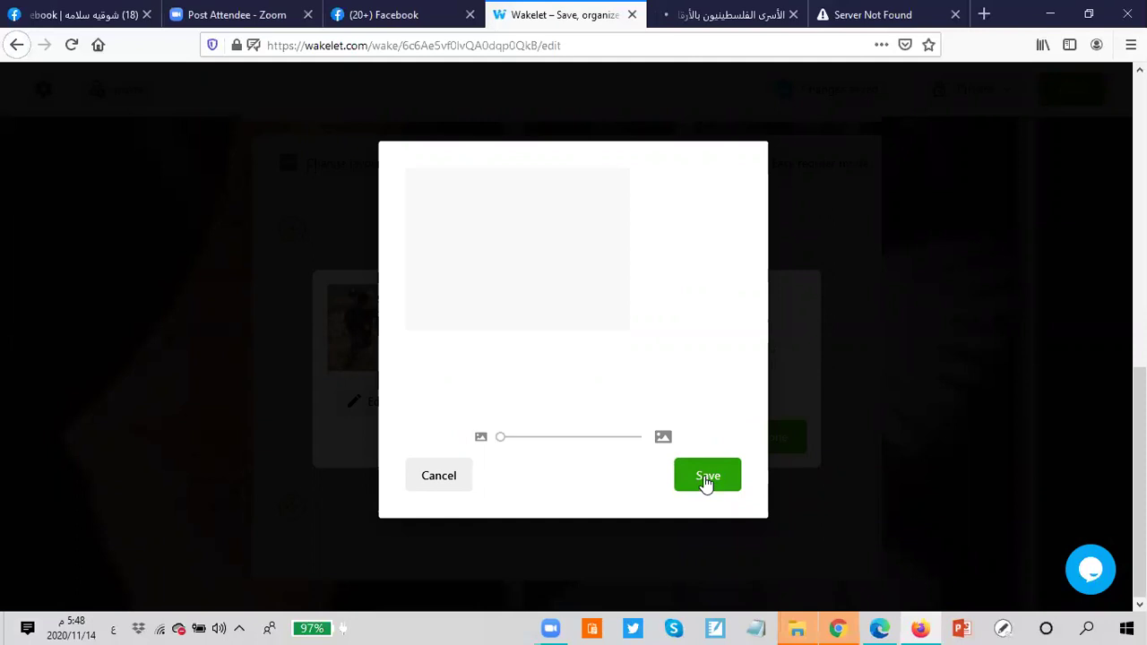
click(707, 480)
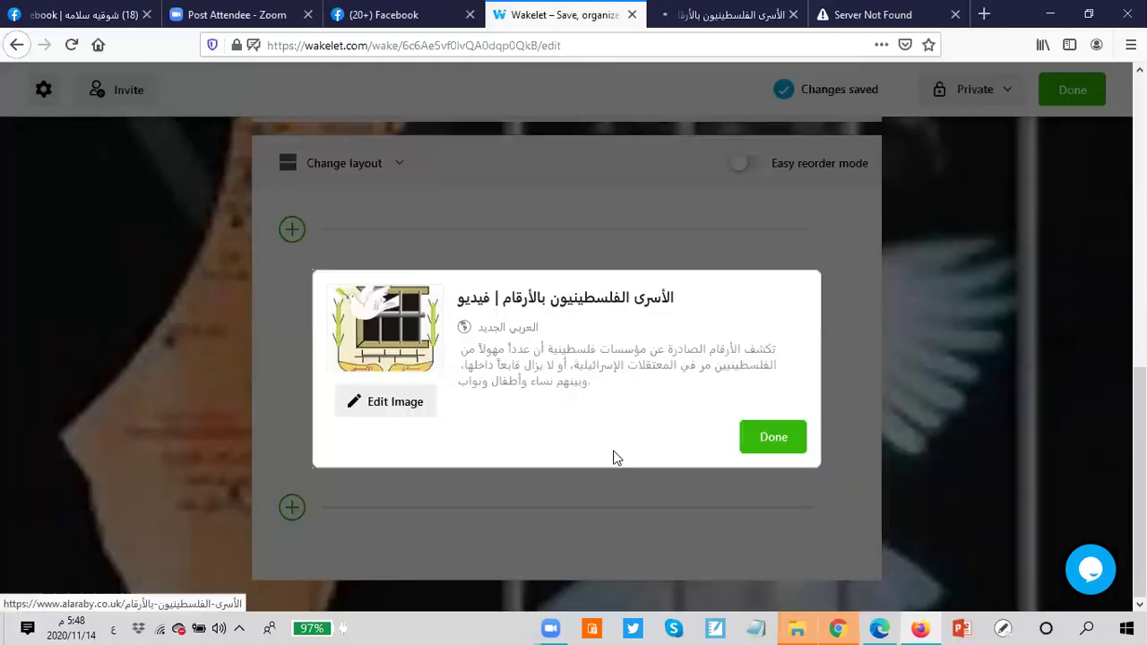
click(769, 446)
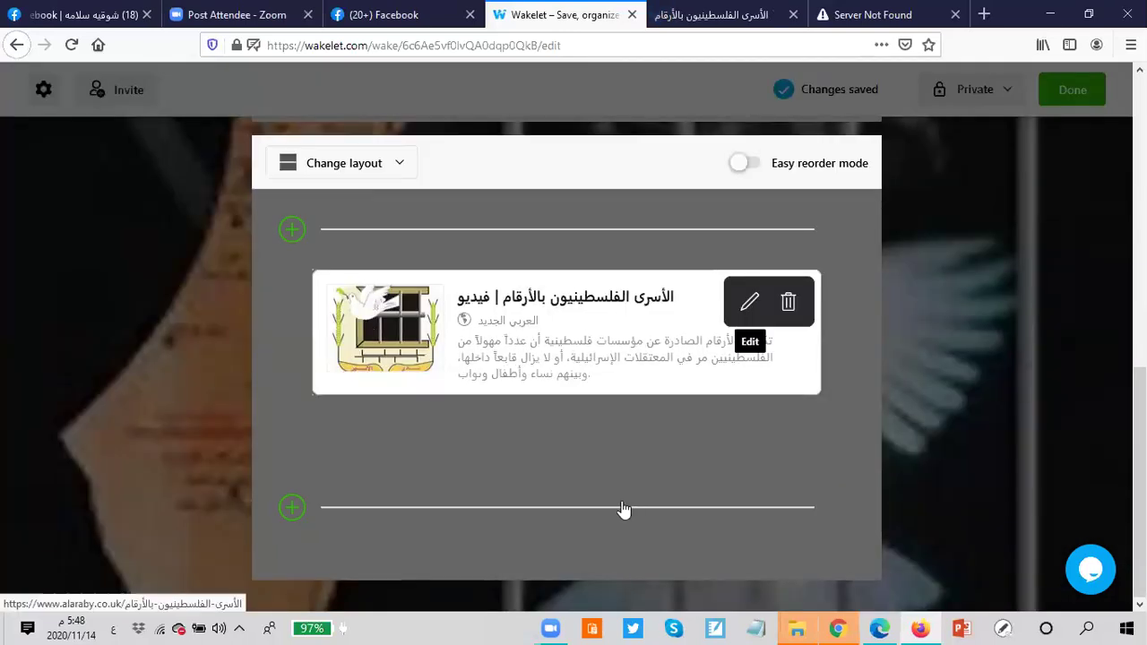
Start adding an item below the article card, check the source article's web address in its browser tab, and return to the collection.
scroll(622, 510, up, 1)
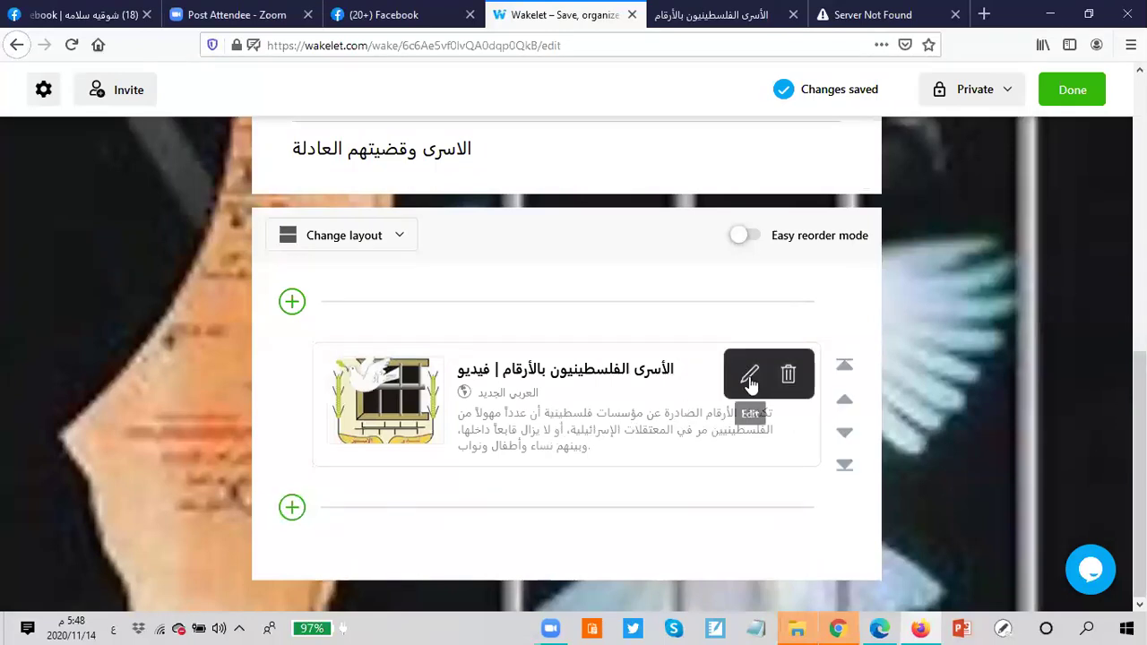
click(293, 511)
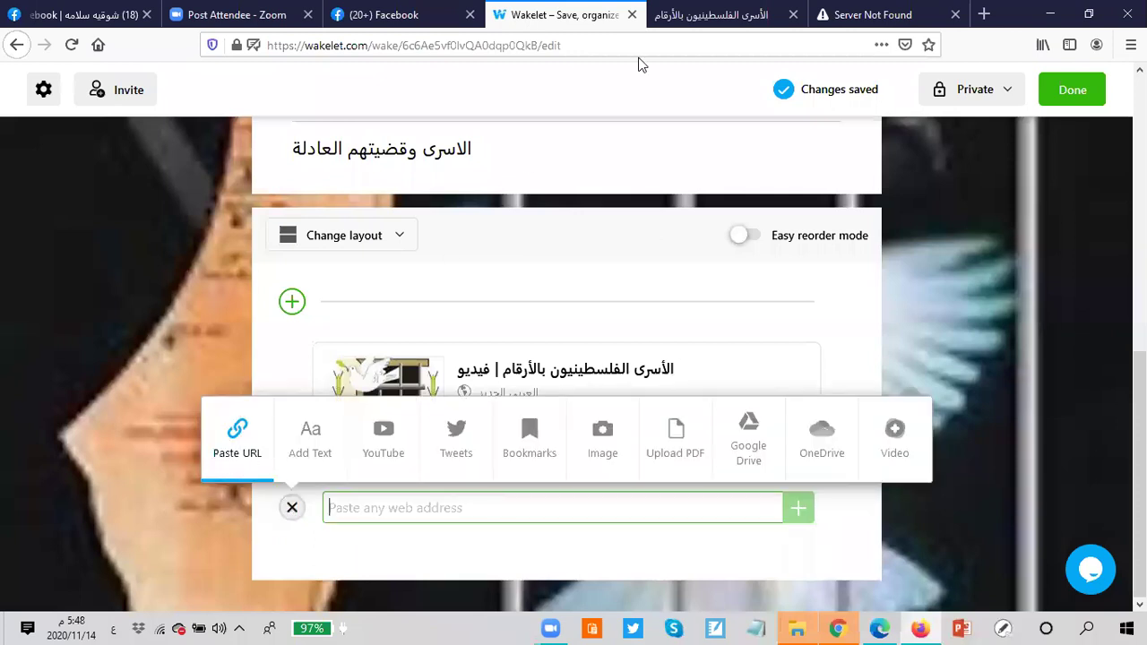
key(ctrl+Tab)
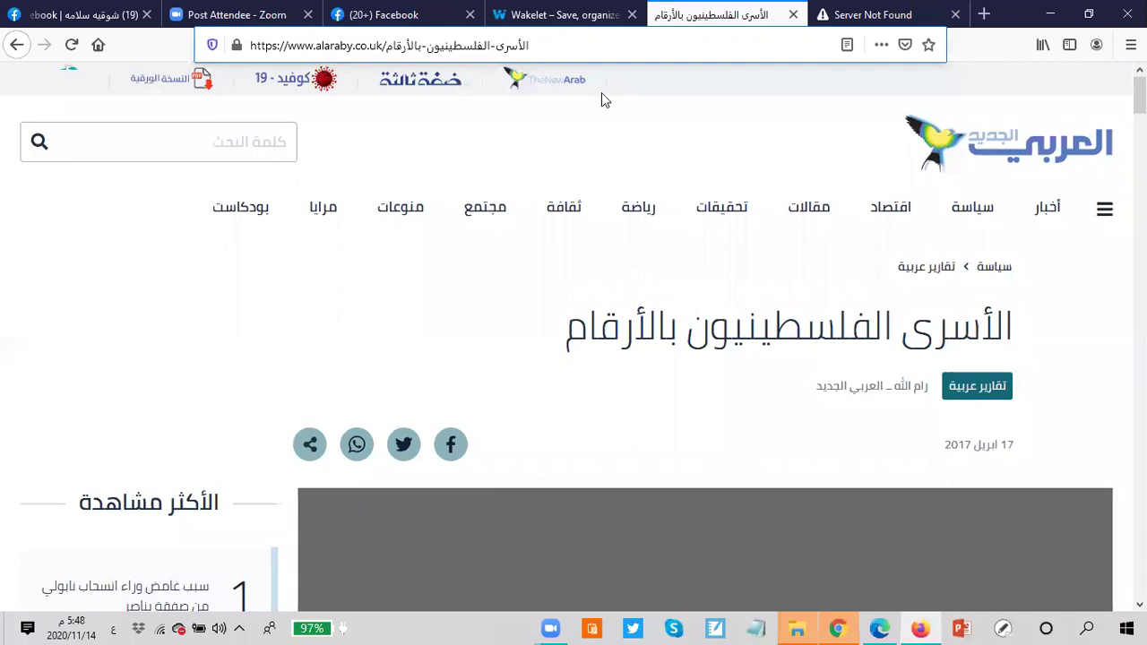
click(471, 45)
key(ctrl+a)
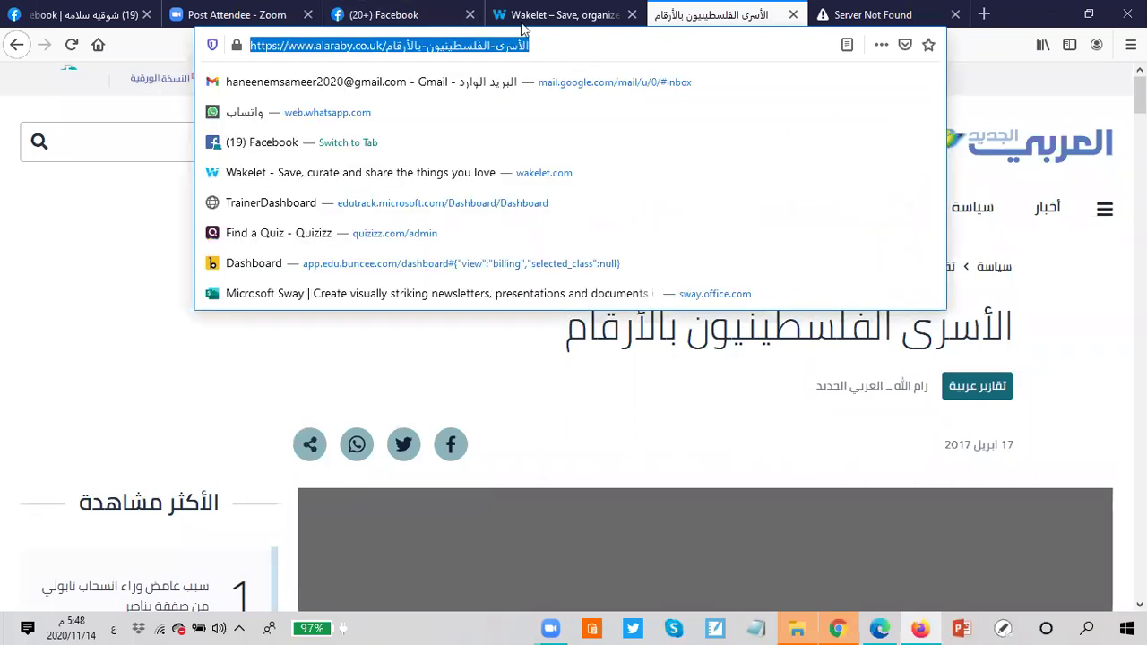
click(554, 19)
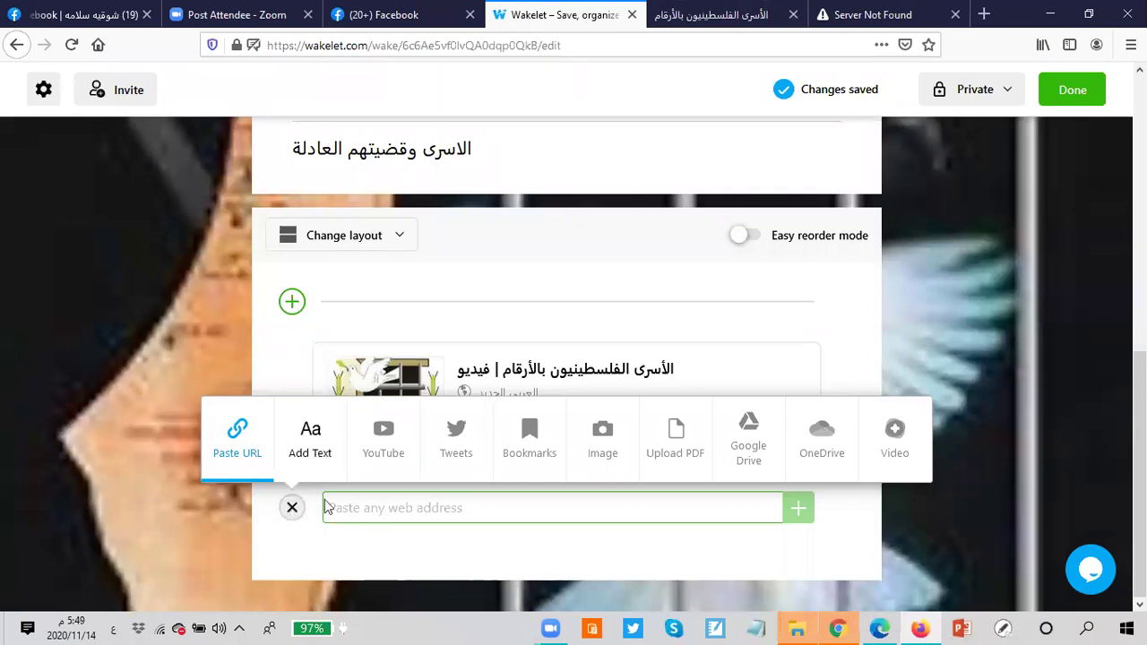
Add a text item below the article card with the question "عددي أسماء خمس أسرى فلسطينيون قضوا في السجن؟".
click(355, 413)
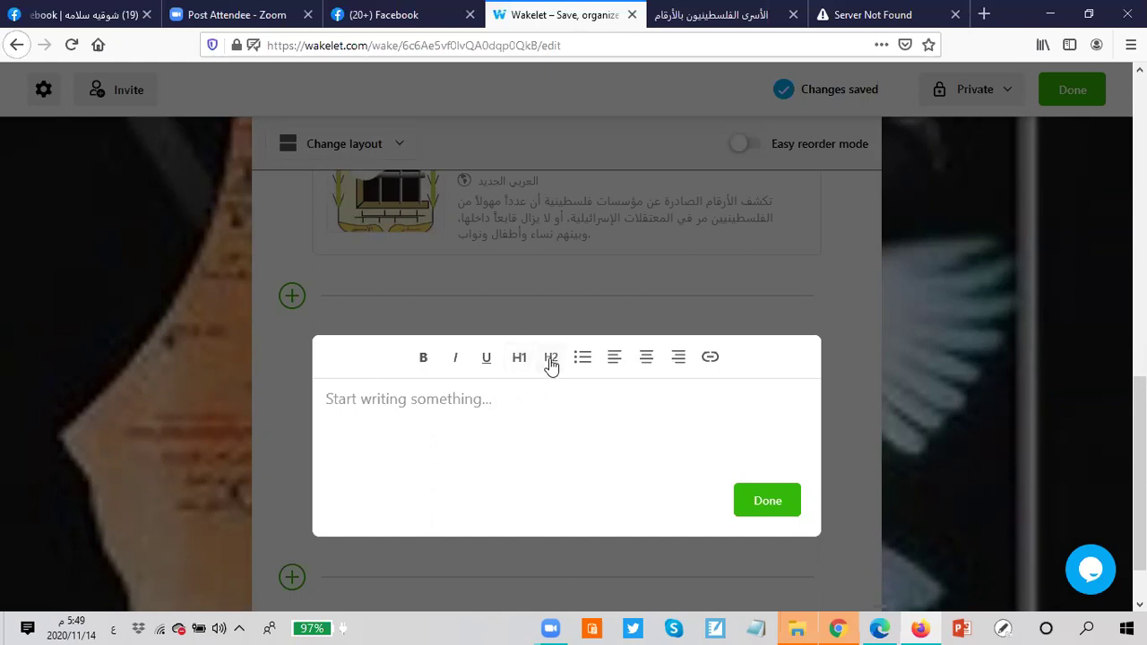
click(375, 404)
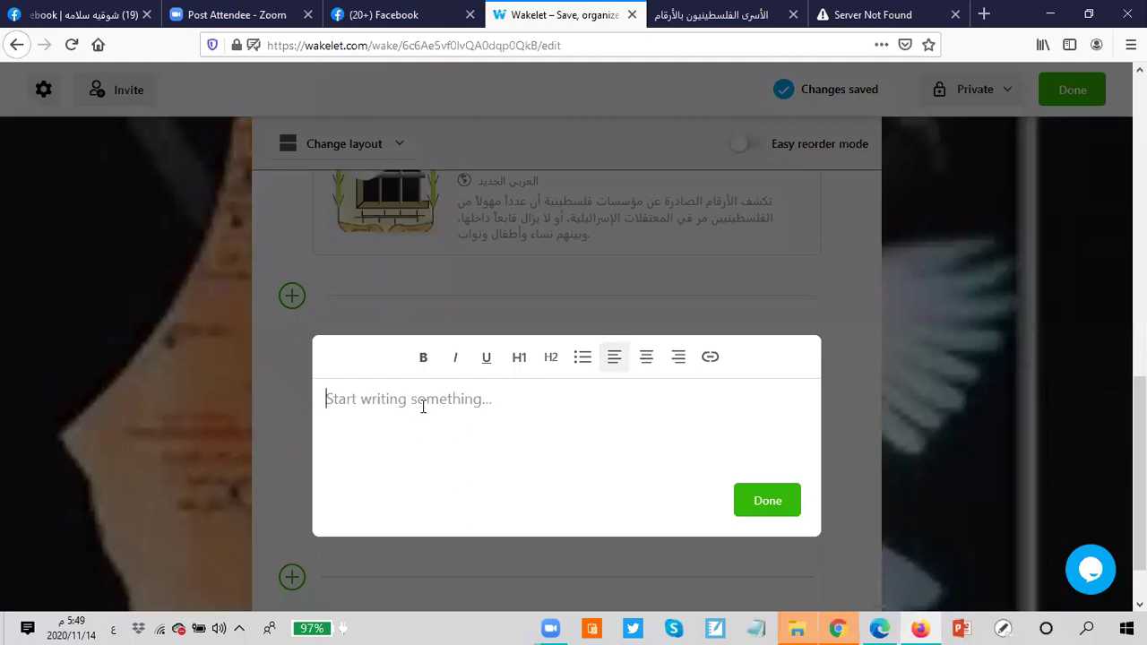
text(عدد)
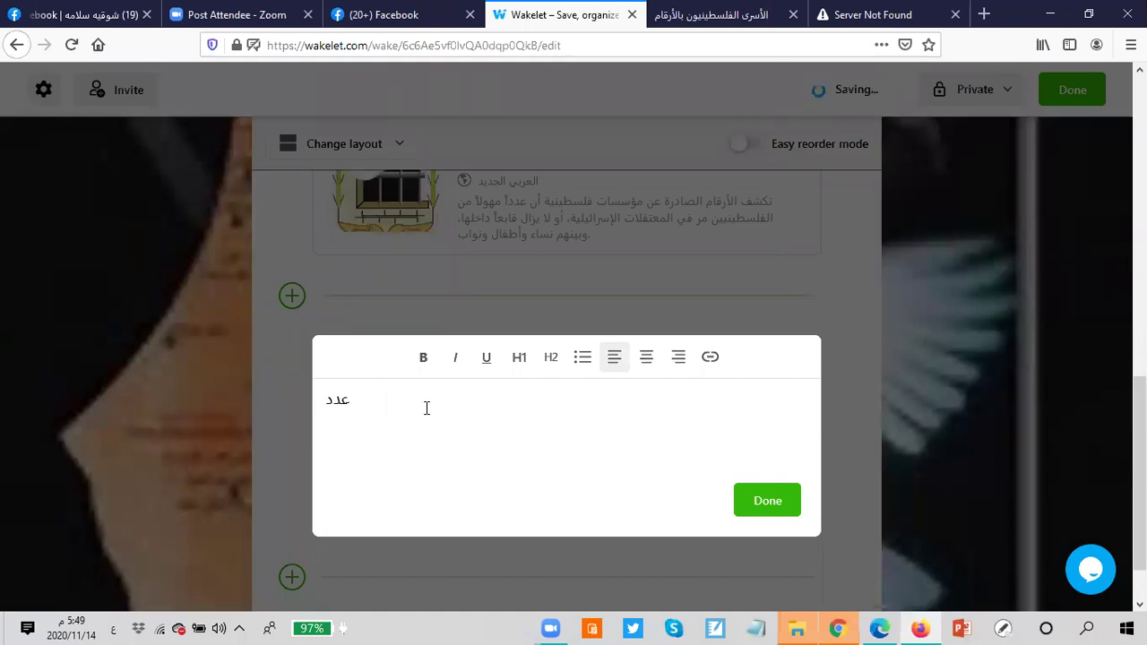
text(ي أسماء خمس أس)
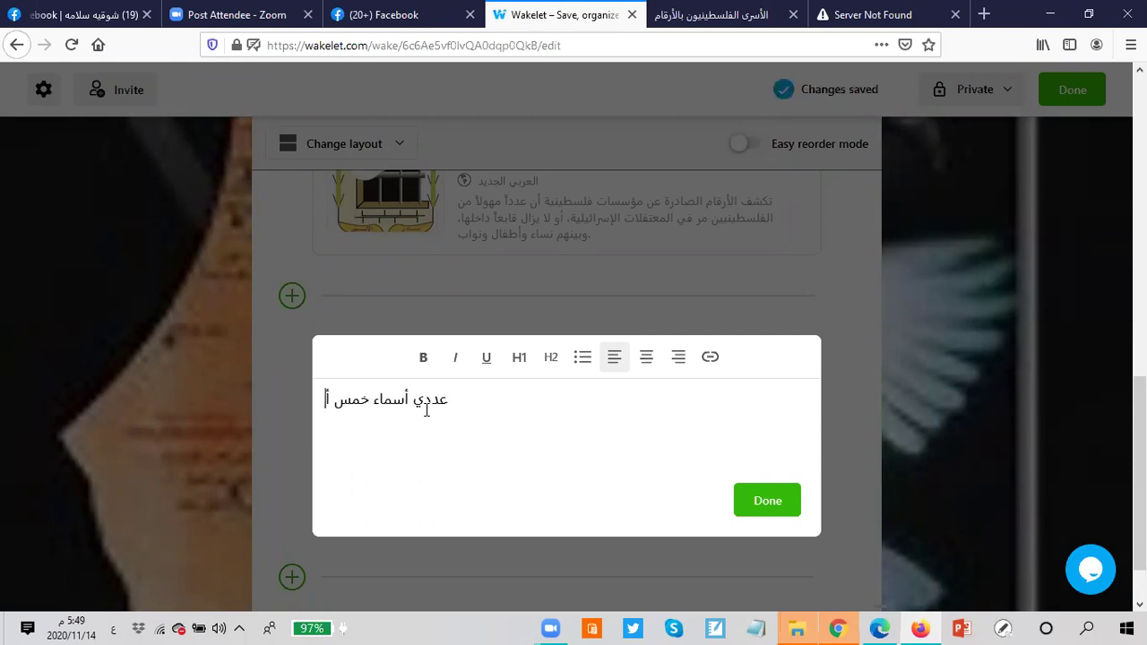
text(رى فل)
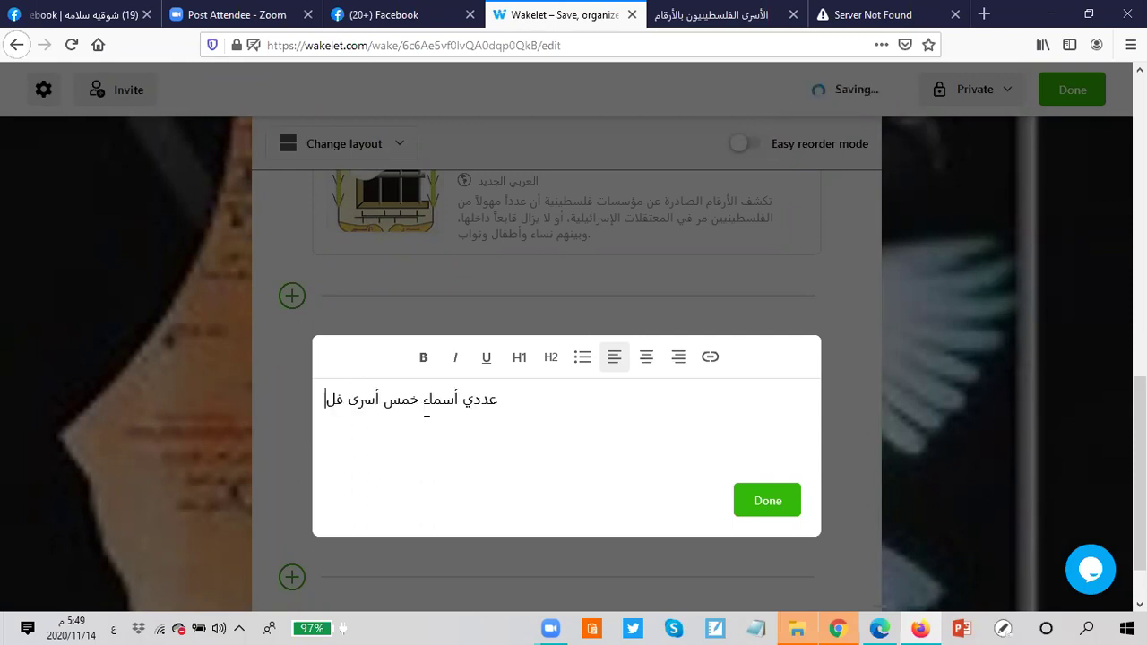
text(سطين)
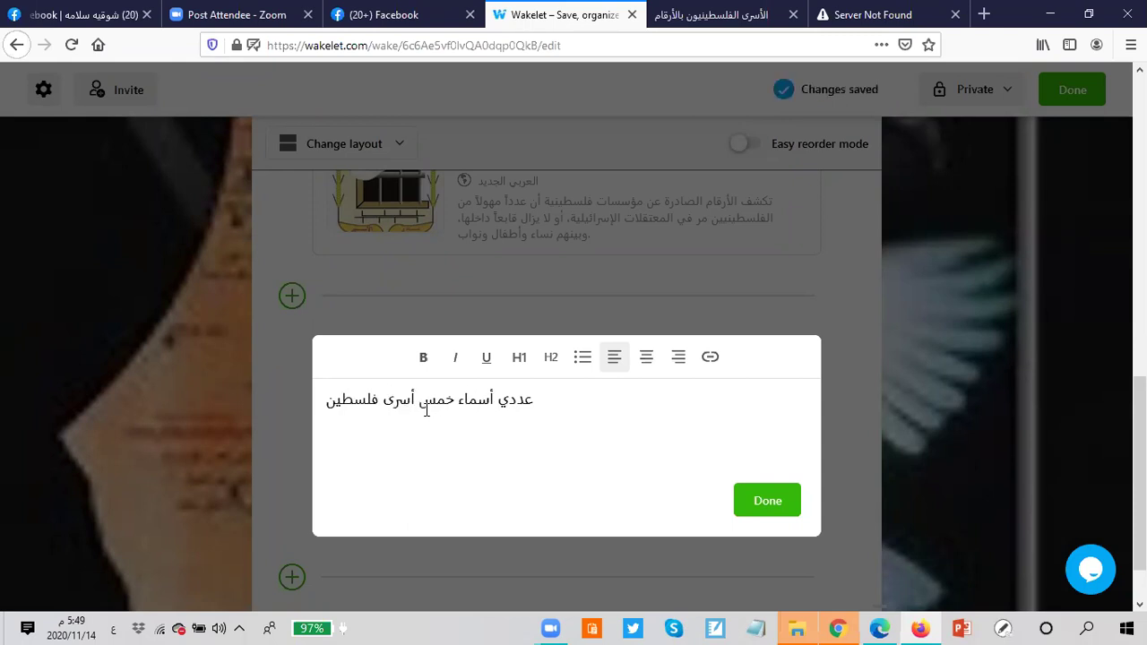
text(يون )
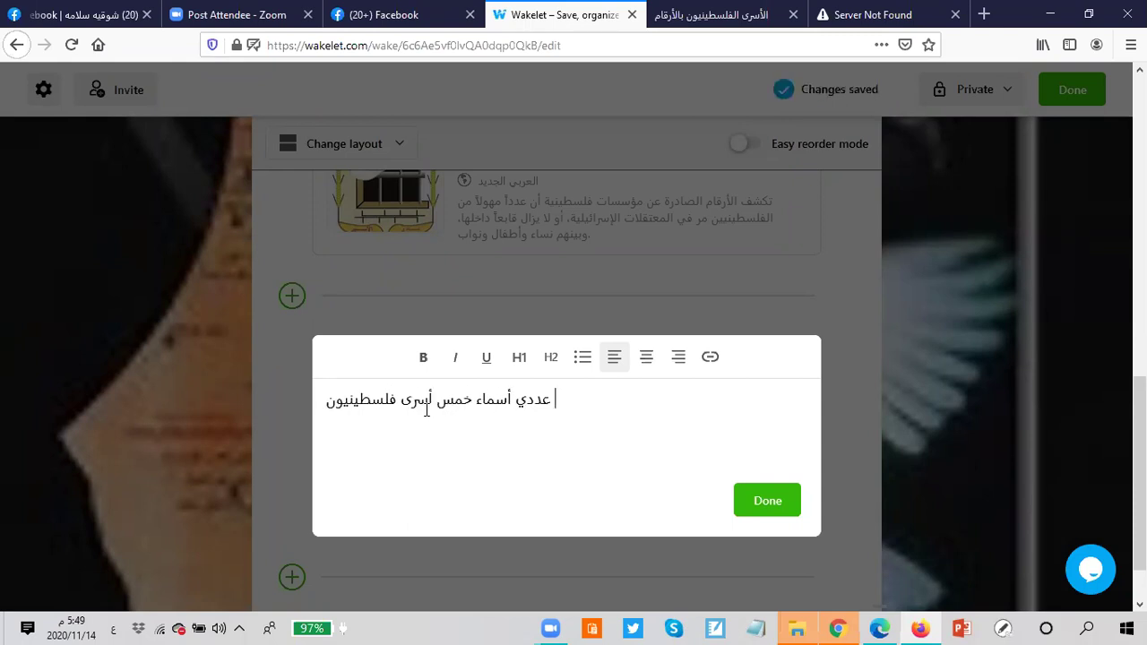
text(قضوا)
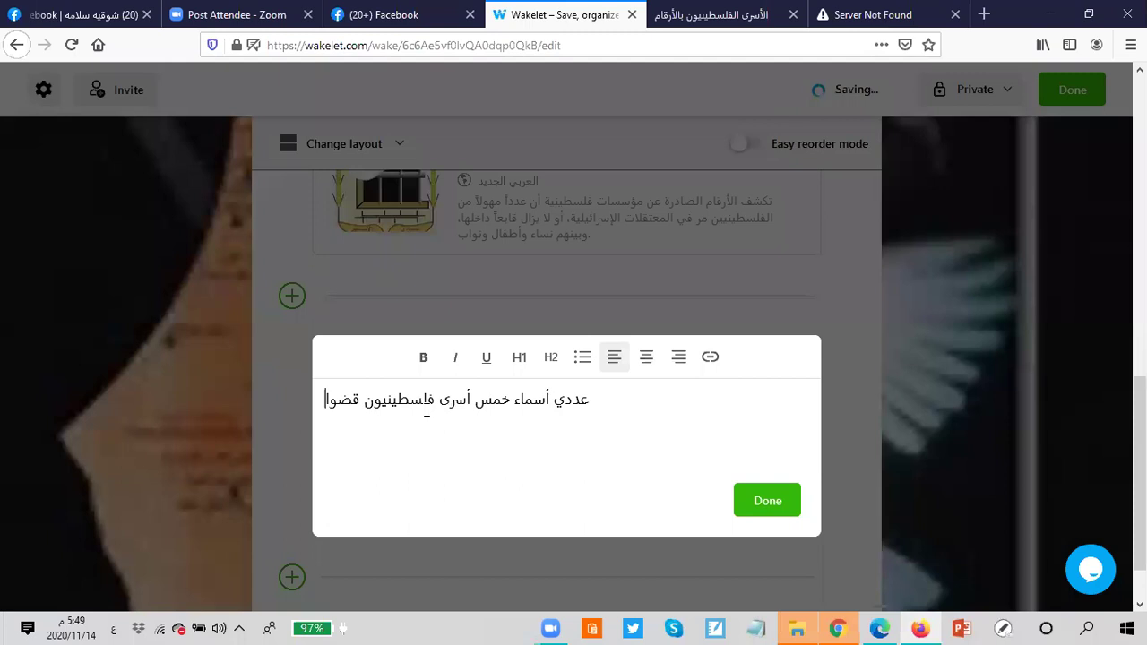
text( في السجن)
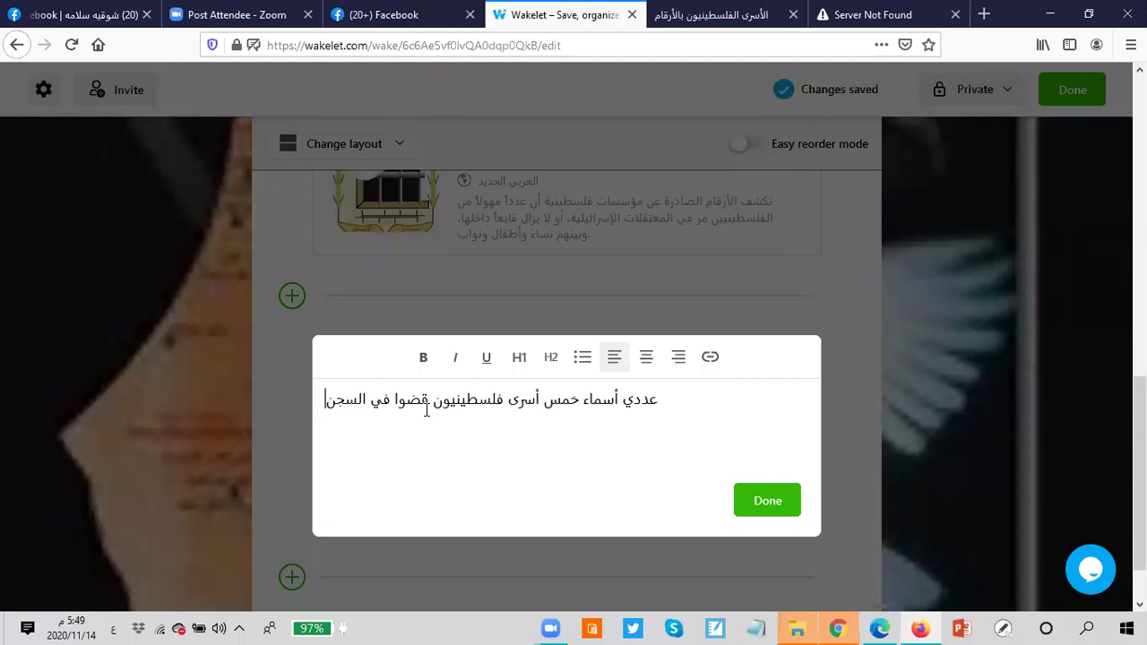
text(؟)
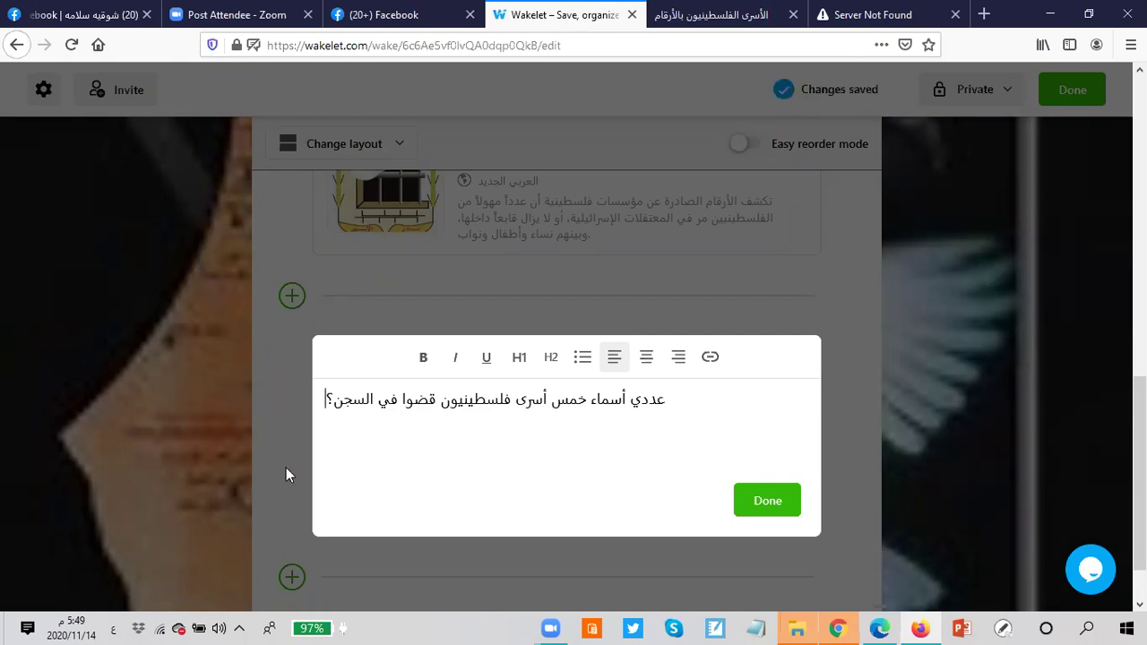
Insert the instruction line "بعد مشاهدتك للفيديو، أجب عن الاسئلة الاتية:" above the question, on its own line.
click(667, 399)
text(بعد)
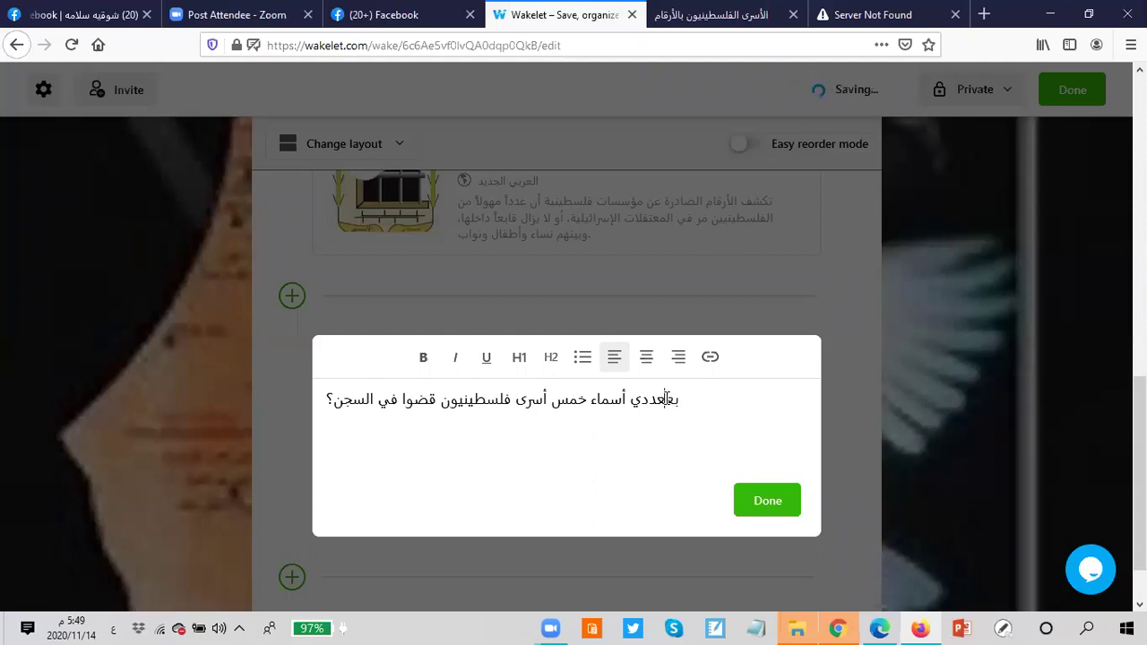
text( مشاهد)
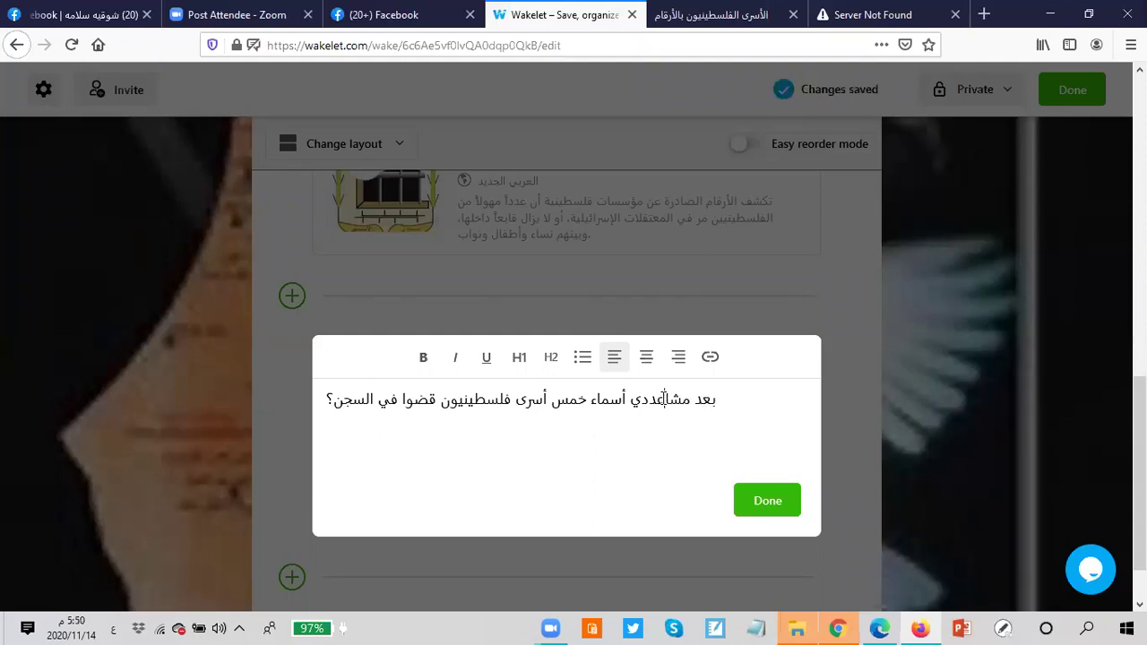
text(تك للف)
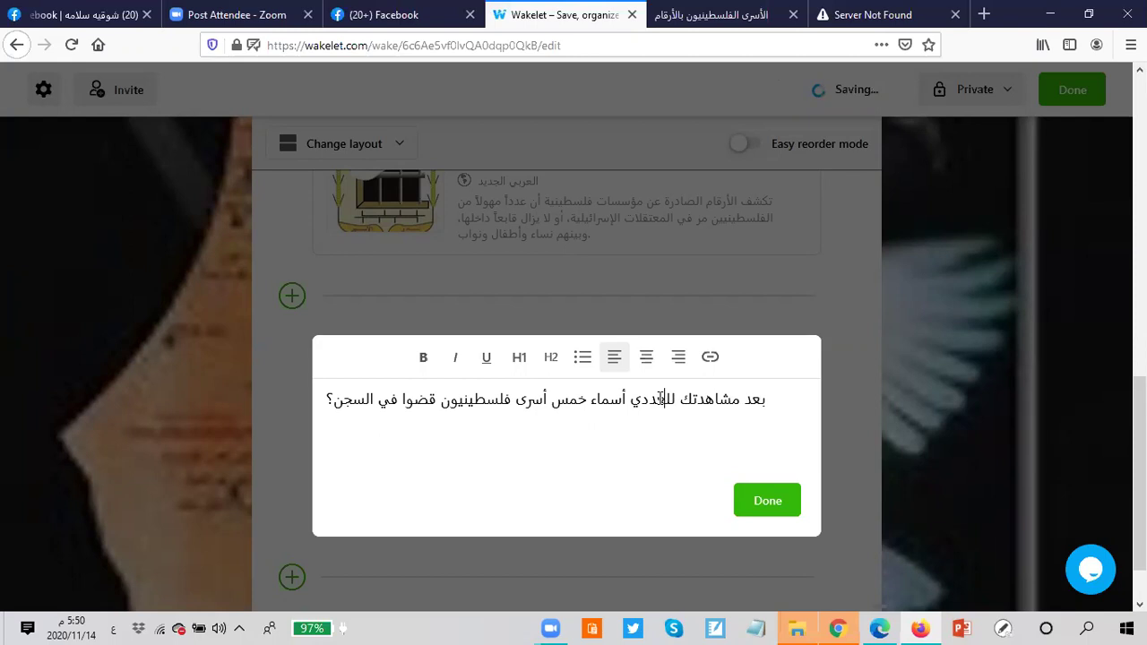
text(ي)
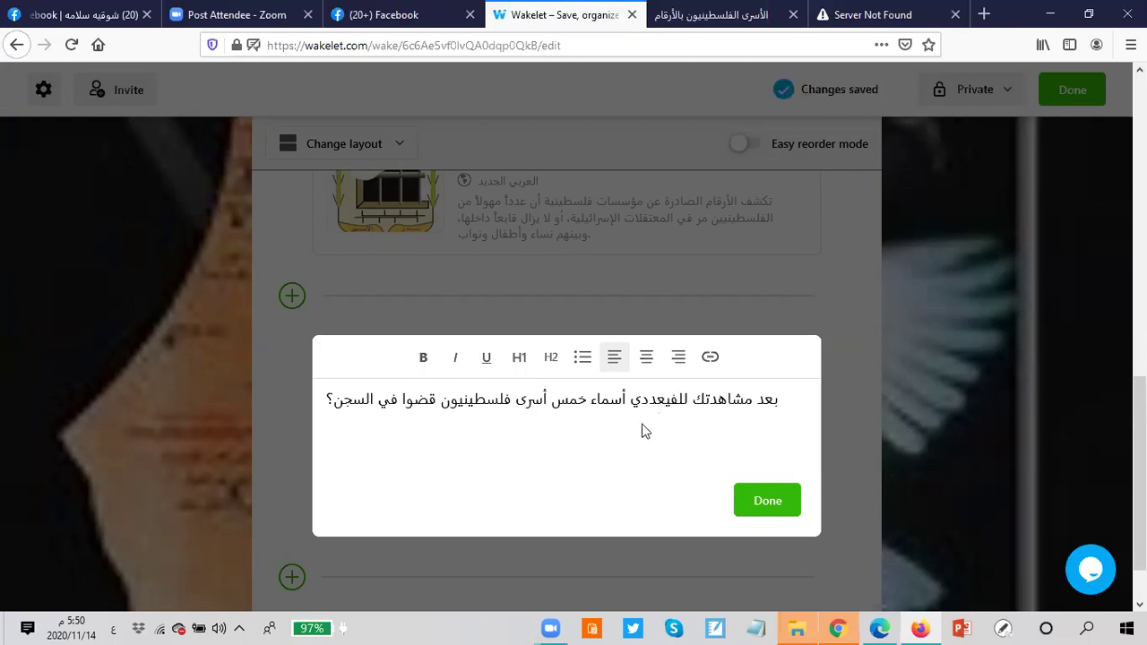
text(ديو)
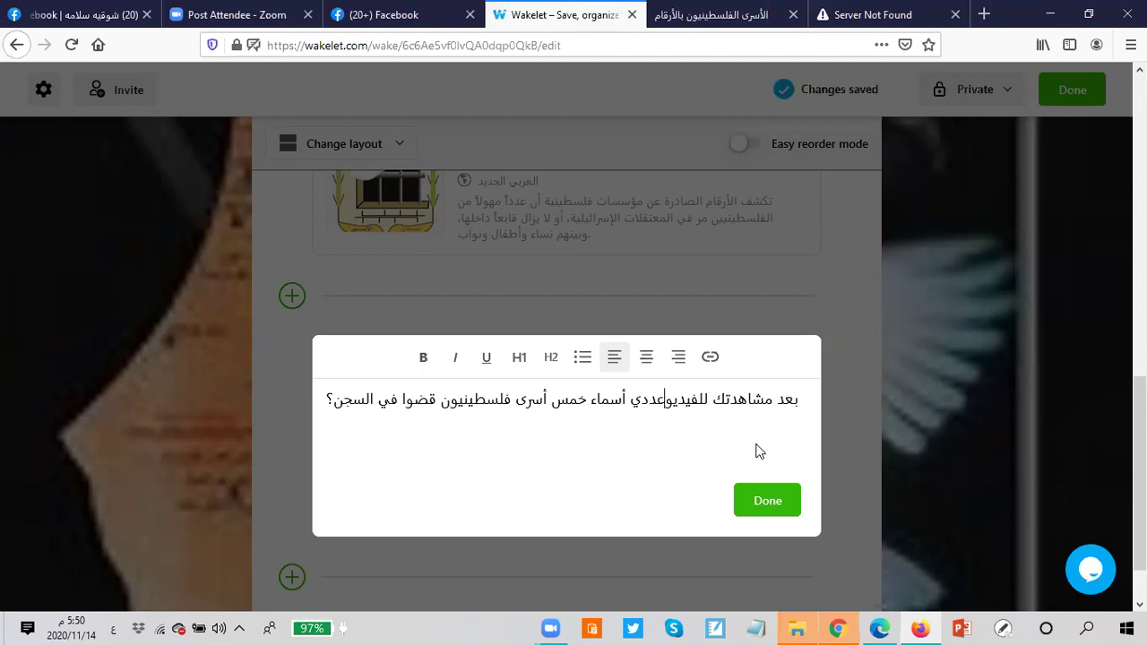
text(، أج)
text(ب عن )
text(الاس)
text(ئلة الات)
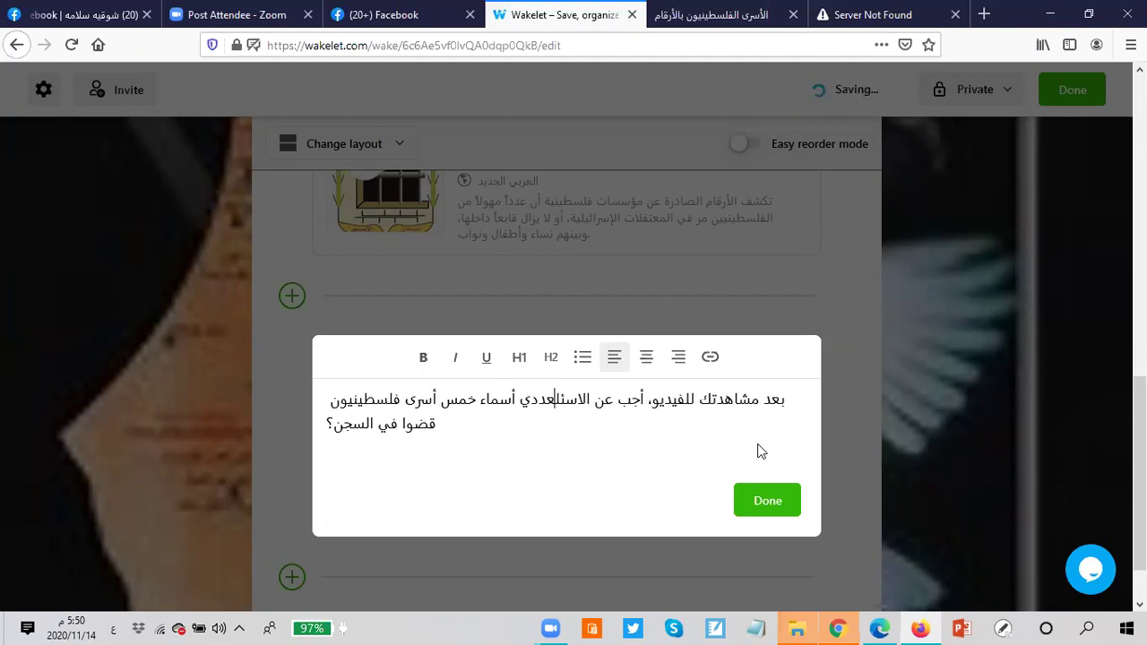
text(ية:)
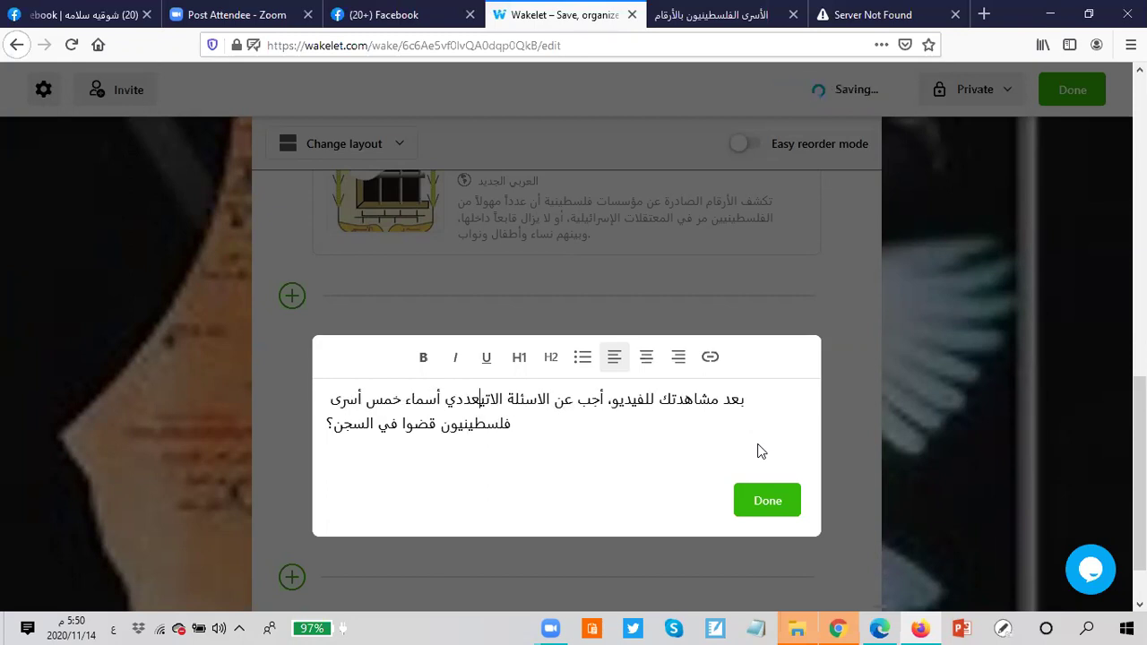
key(Return)
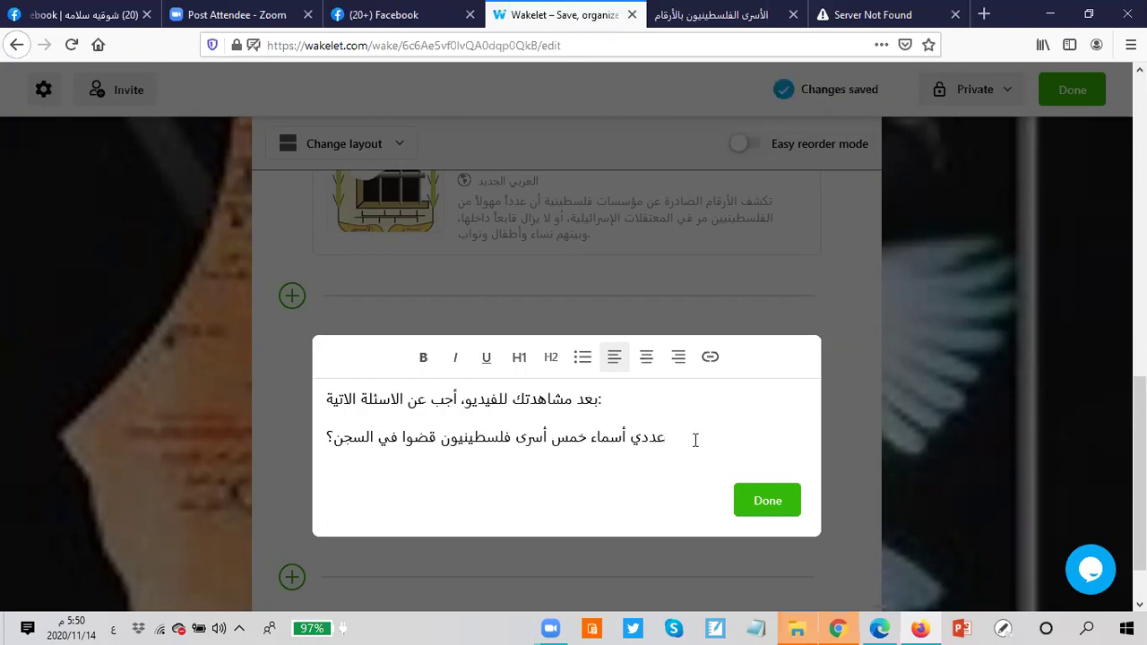
key(End)
text(1-)
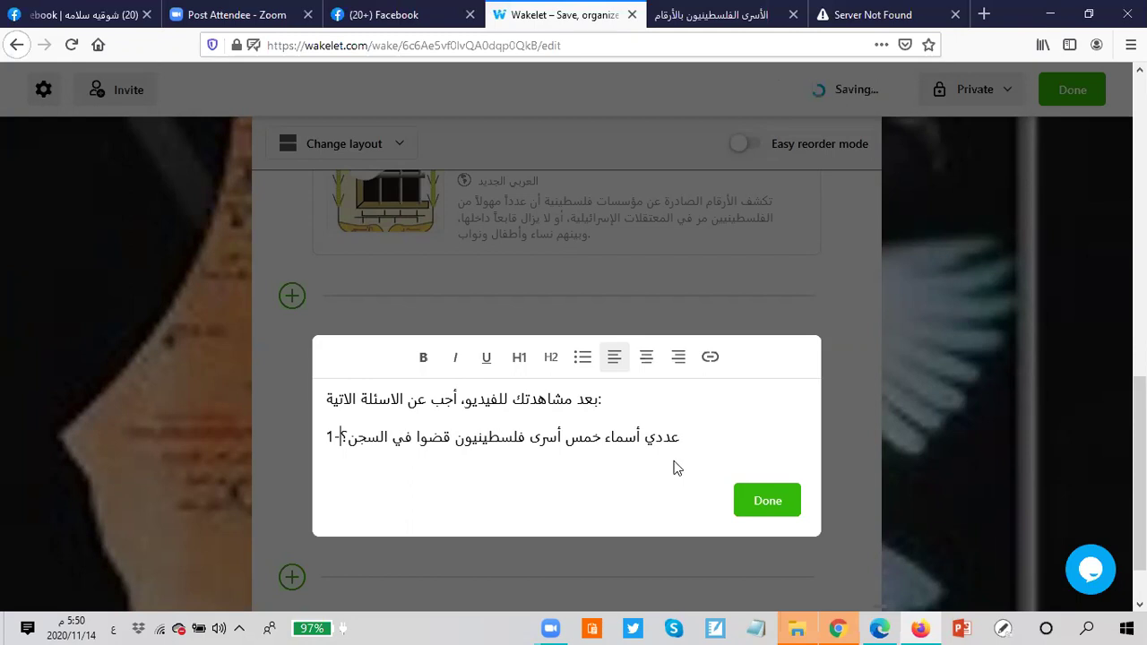
key(BackSpace)
key(BackSpace)
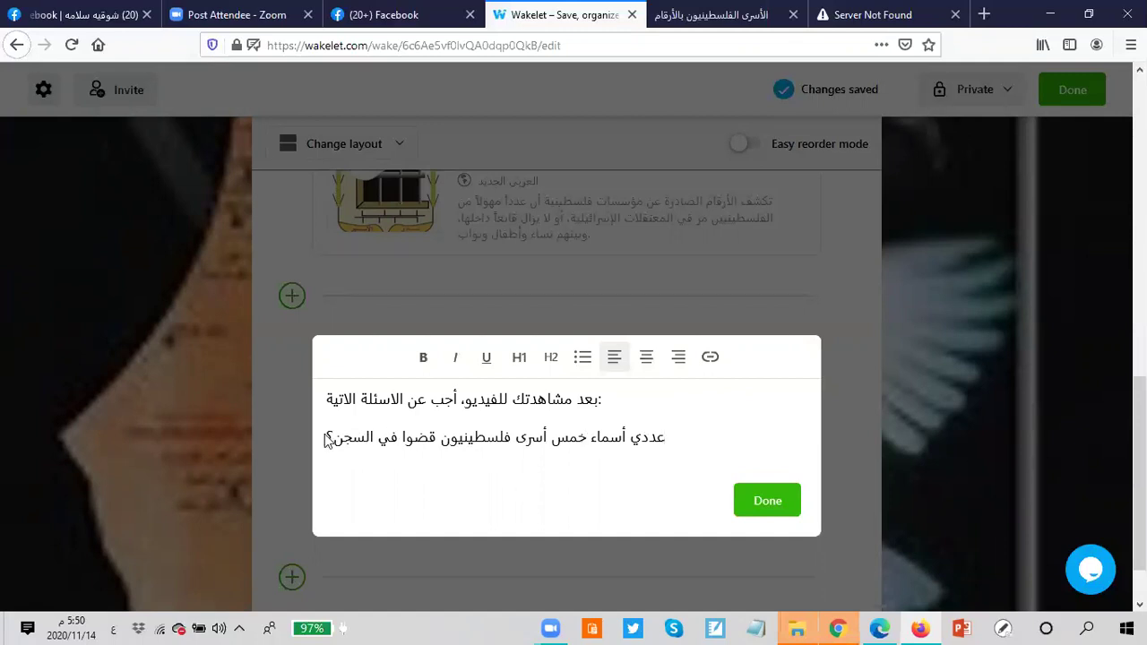
Add two filler lines below the question, "تتاالل" and "تنتالب", and start a new line after them.
key(Return)
text(تتالل)
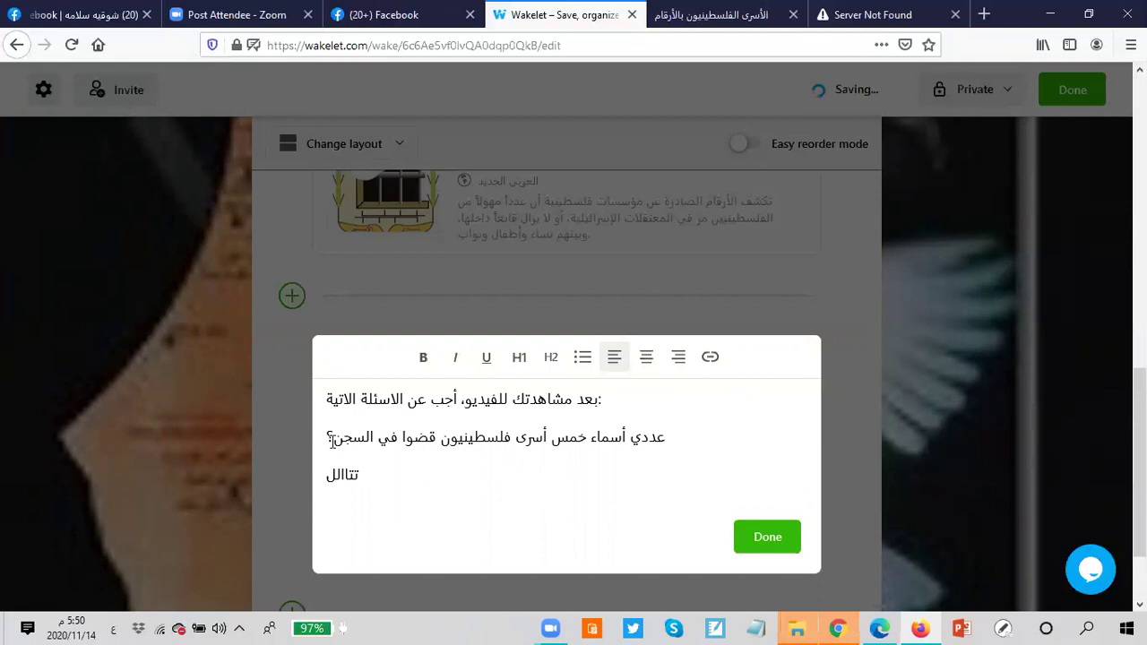
key(Return)
text(تنتالب)
key(Return)
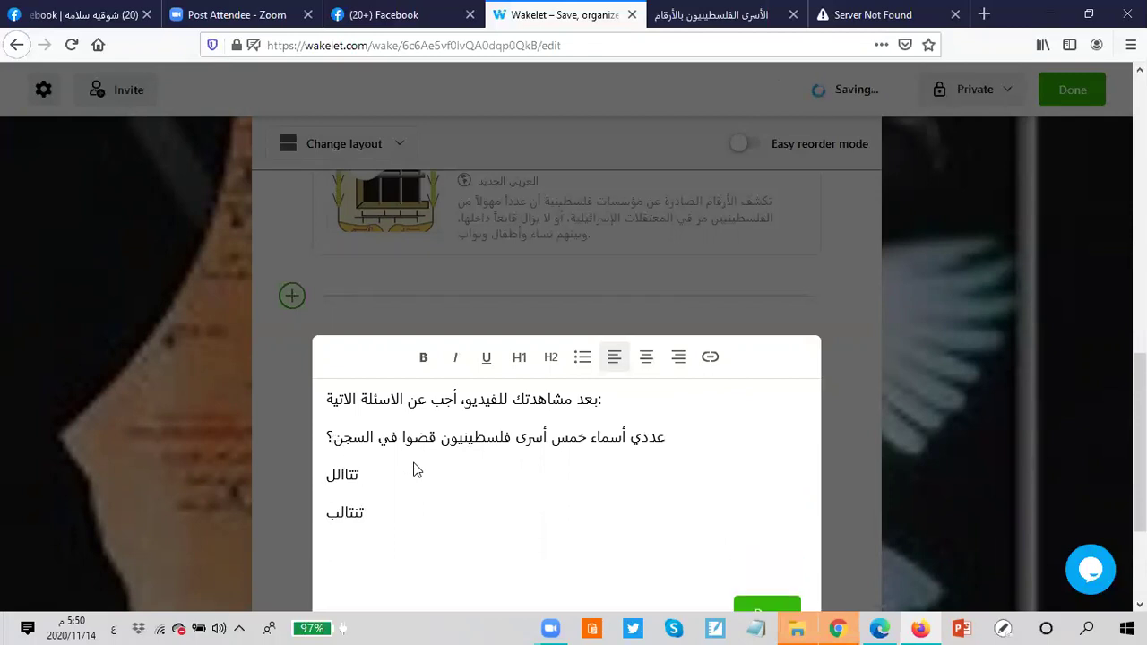
Format the whole instruction line "بعد مشاهدتك للفيديو، أجب عن الاسئلة الاتية:" as bold, italic and underlined.
triple_click(513, 400)
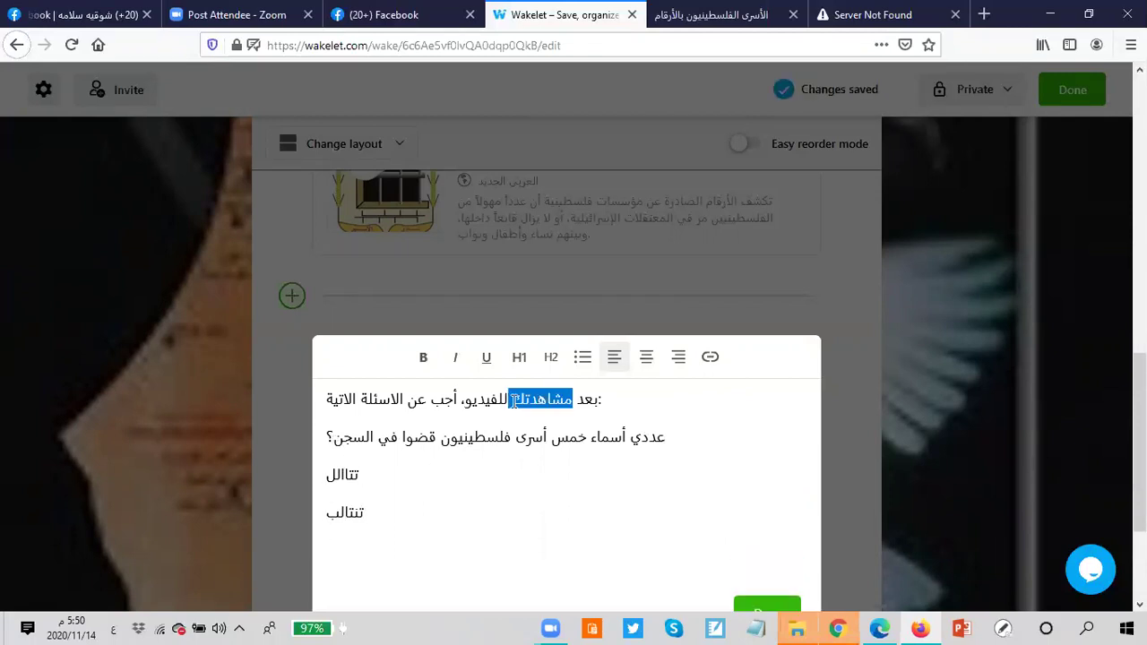
click(425, 363)
click(425, 363)
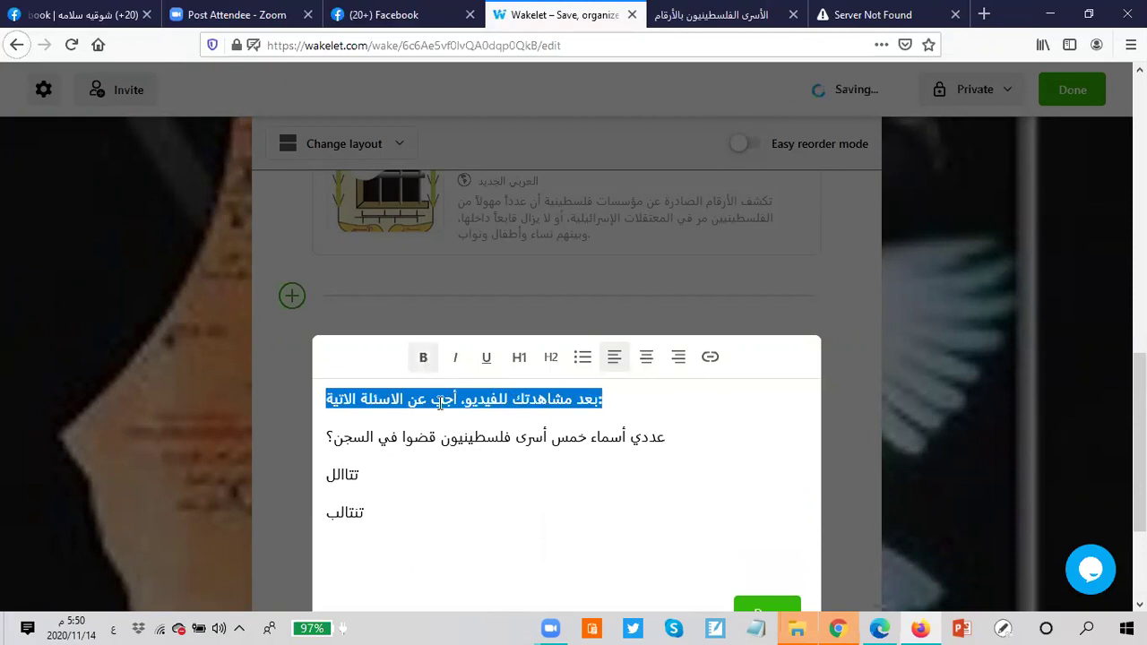
click(629, 437)
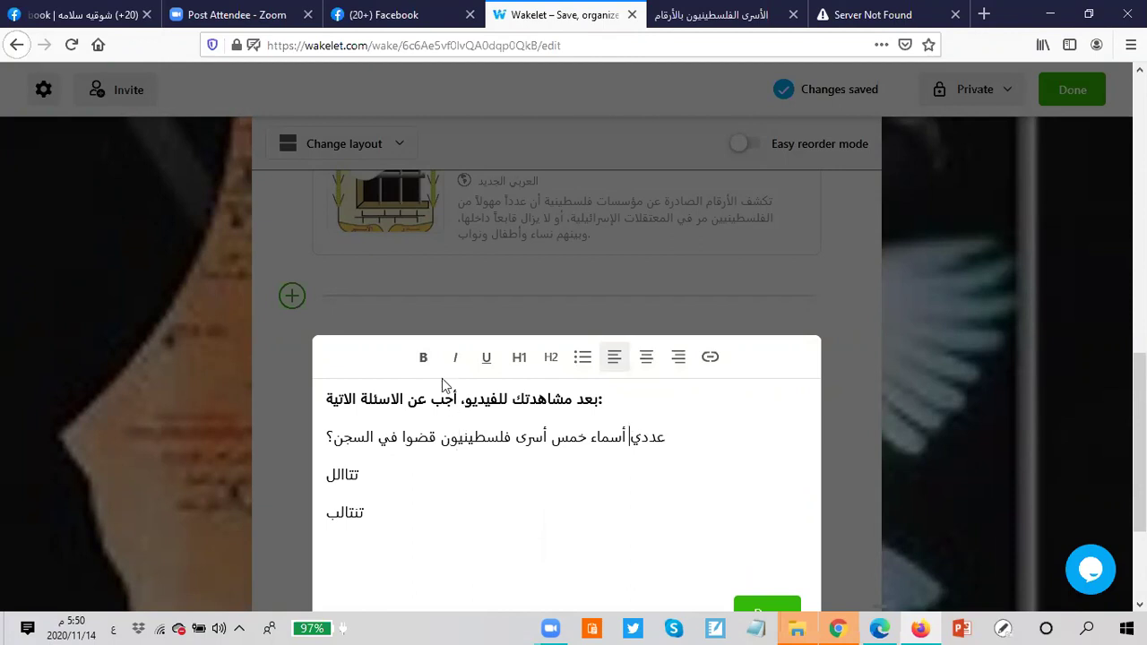
triple_click(466, 399)
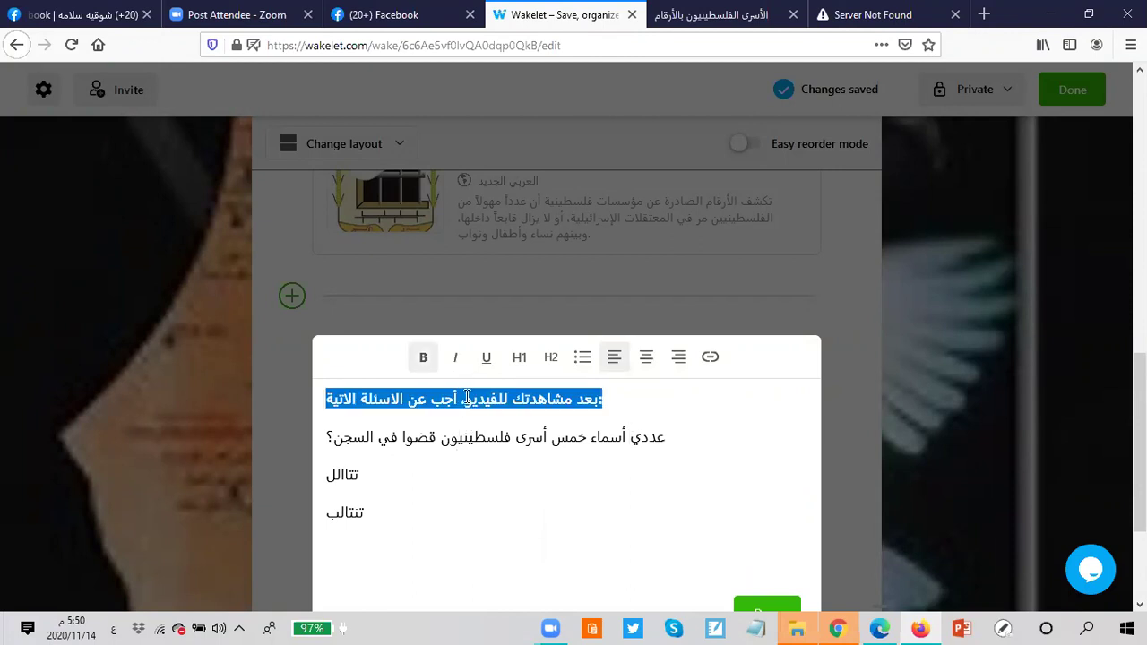
key(ctrl+i)
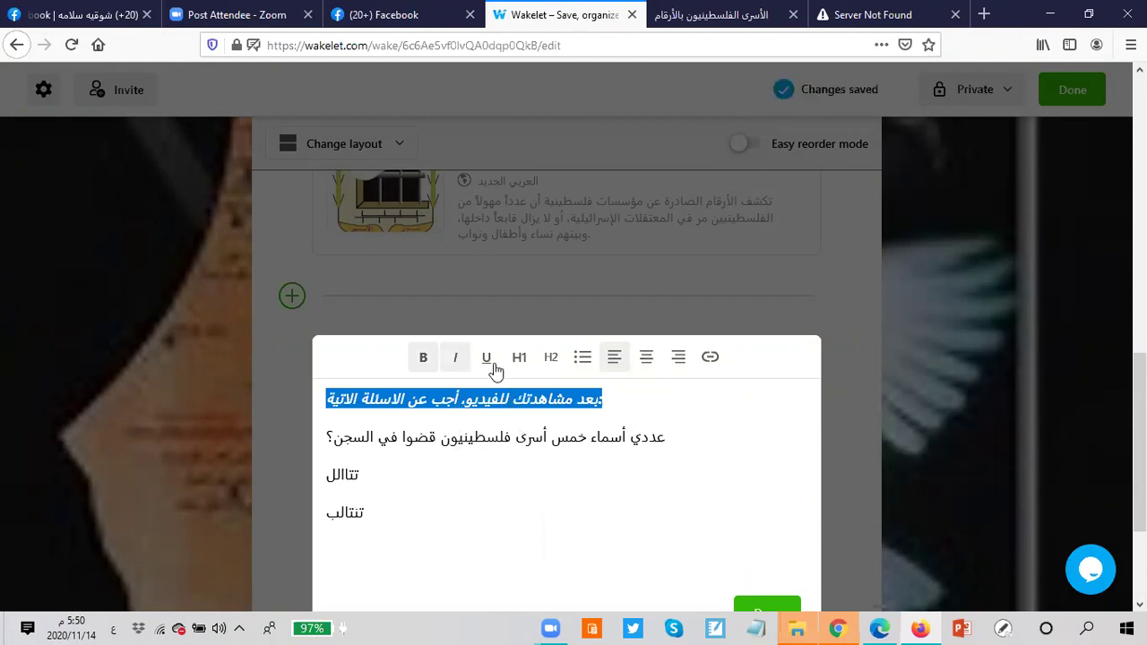
key(ctrl+u)
click(497, 476)
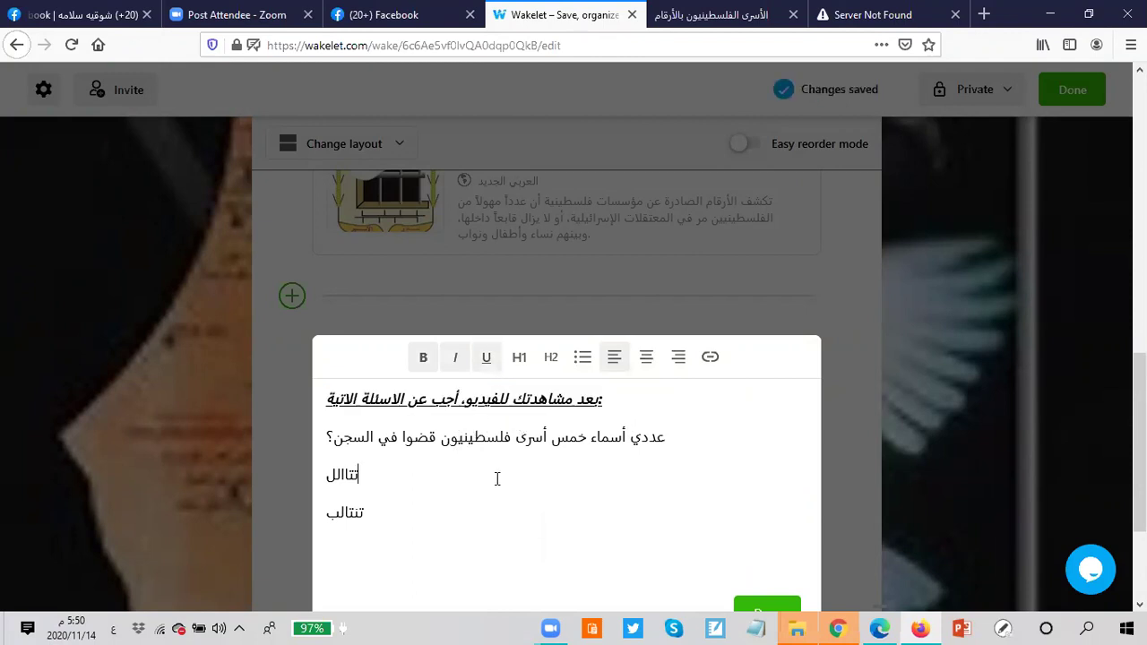
Try H1 on the instruction line, settle on H2, and turn the filler line "تتاالل" into a bulleted item.
triple_click(497, 400)
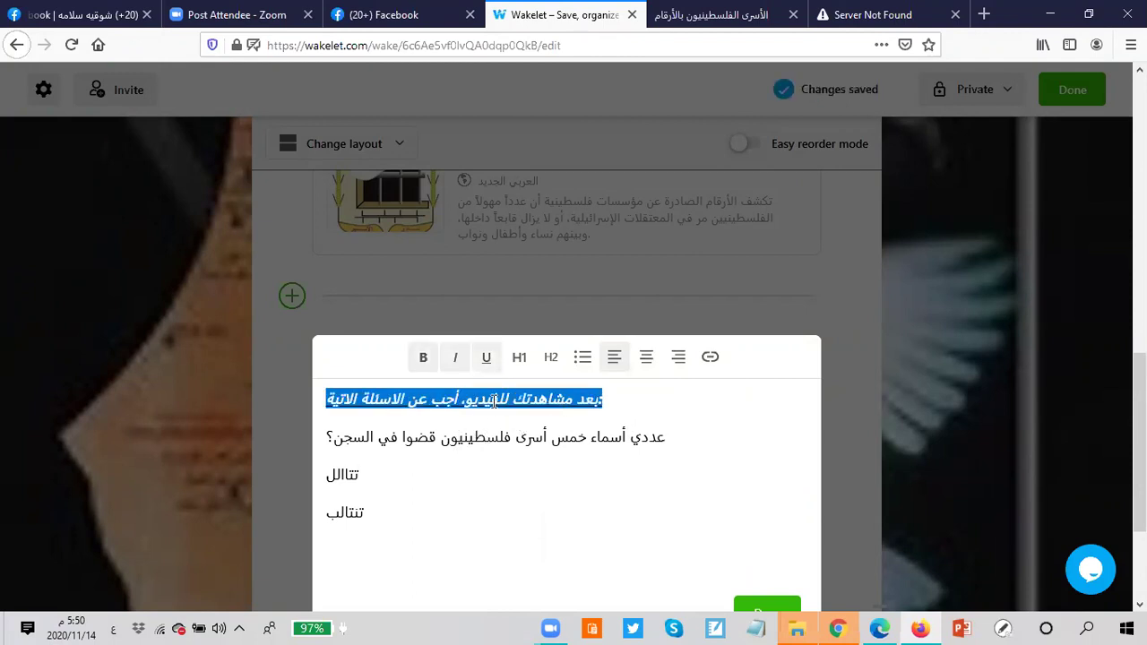
click(520, 360)
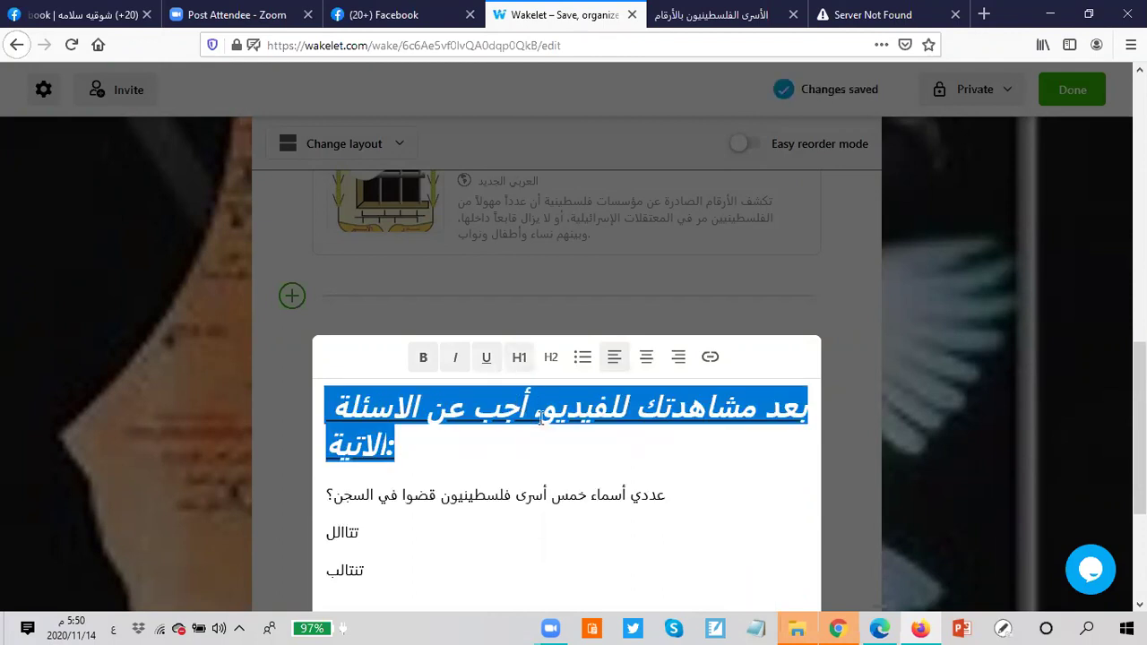
click(551, 358)
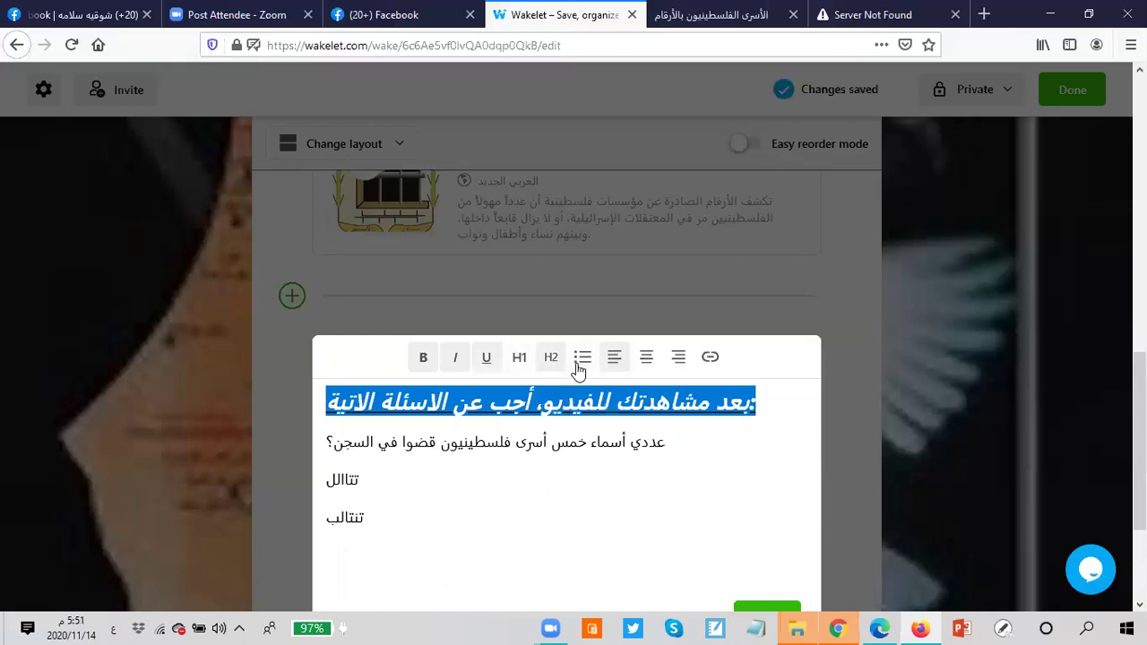
click(527, 489)
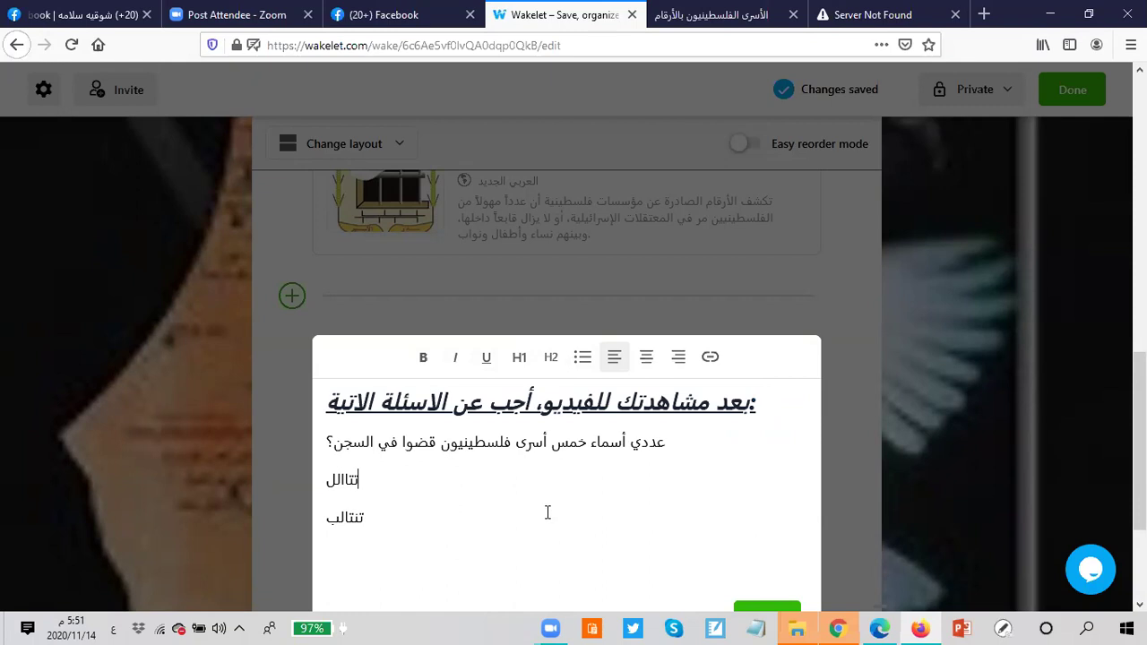
click(581, 359)
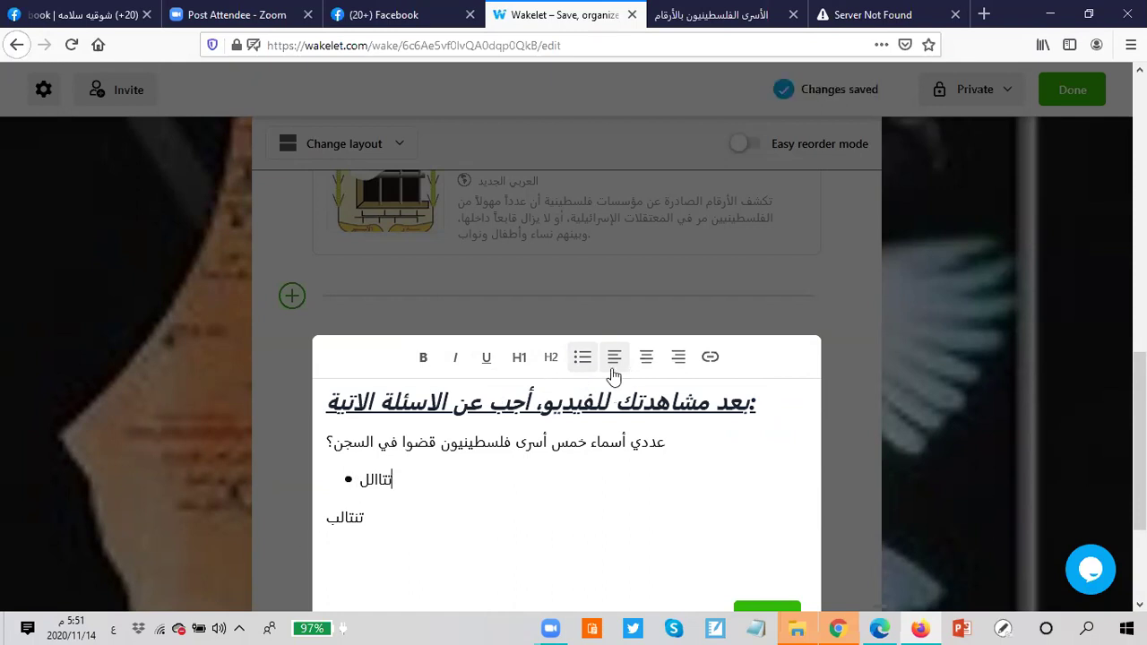
Try centring the instruction line, then align it to the right.
triple_click(560, 405)
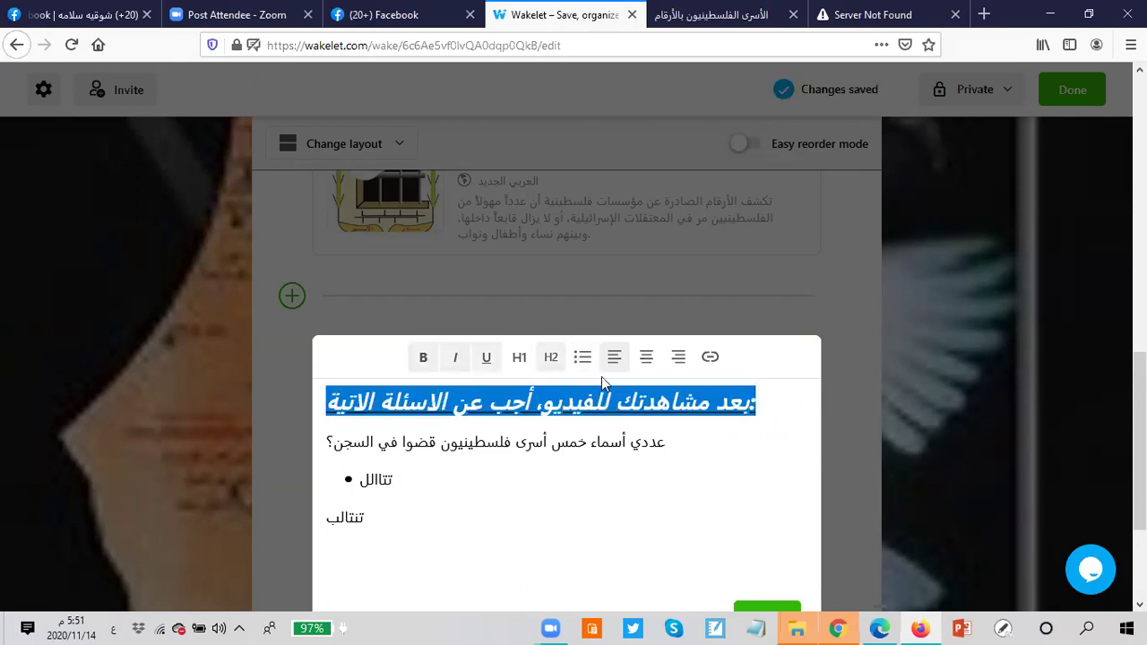
click(646, 361)
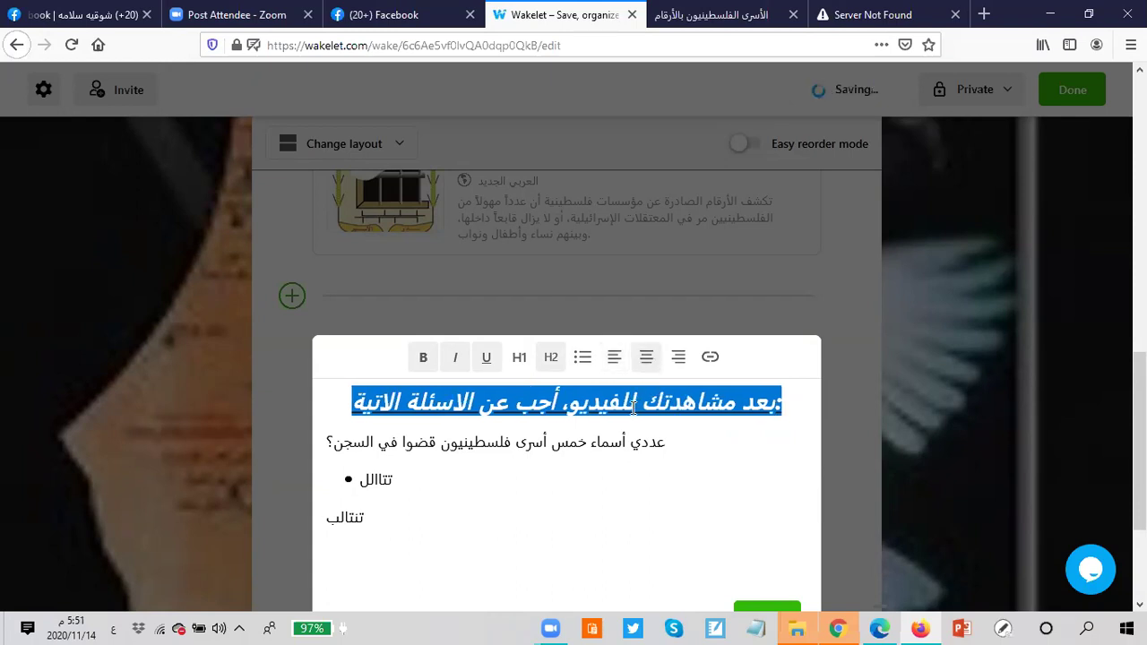
click(681, 360)
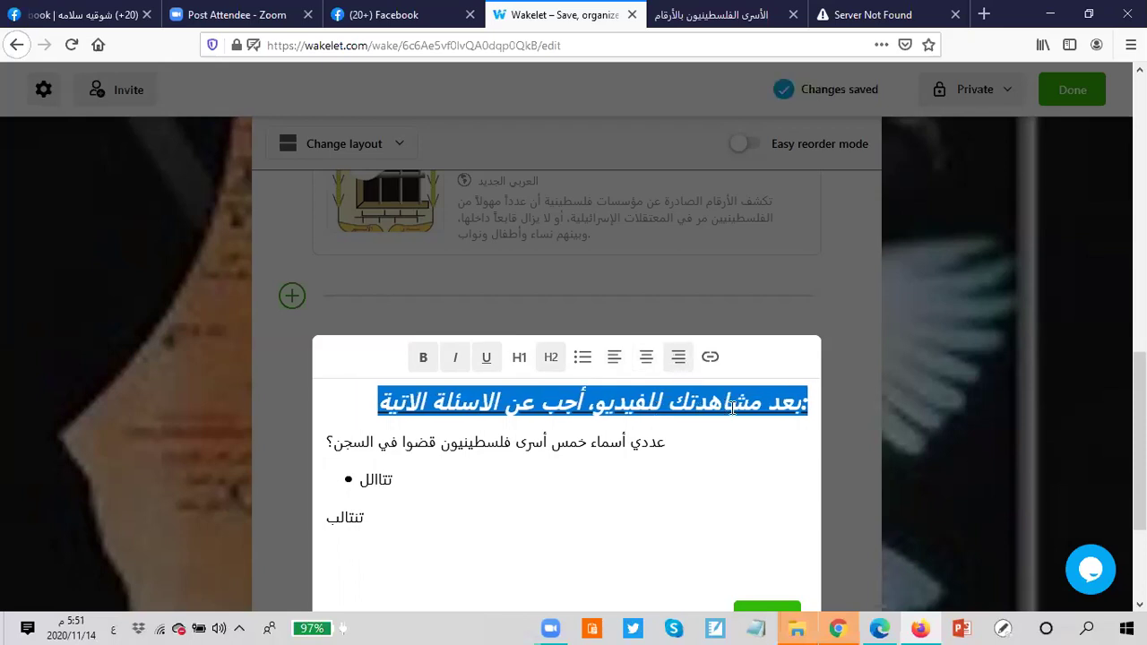
Link the instruction line to the copied web address of the alaraby.co.uk article.
click(710, 359)
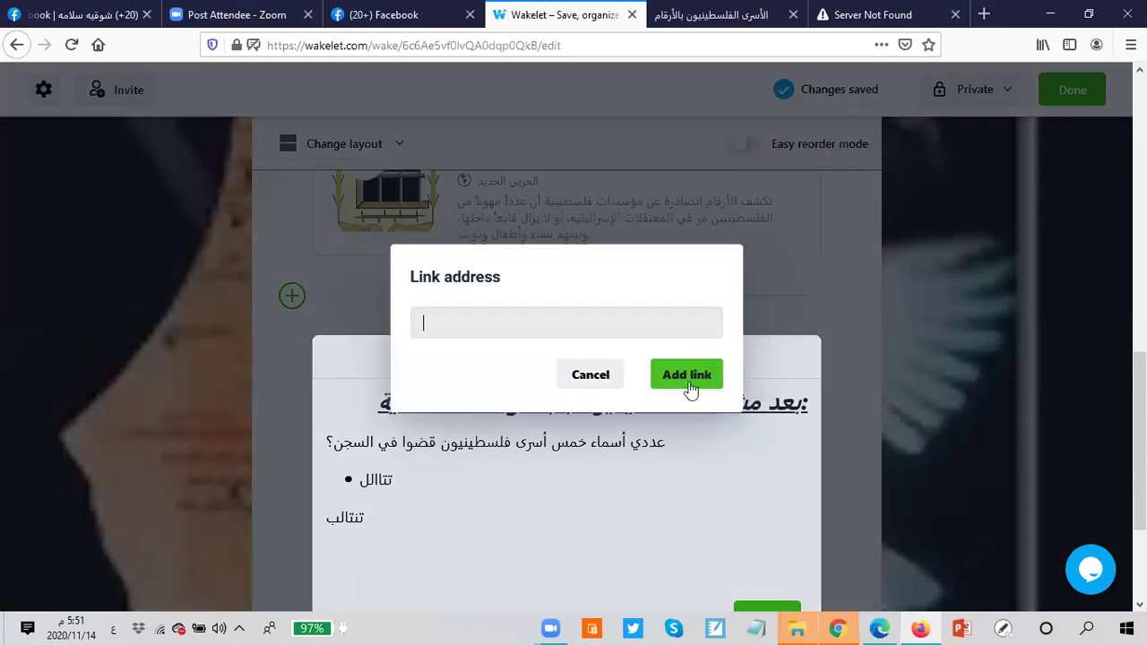
right_click(447, 320)
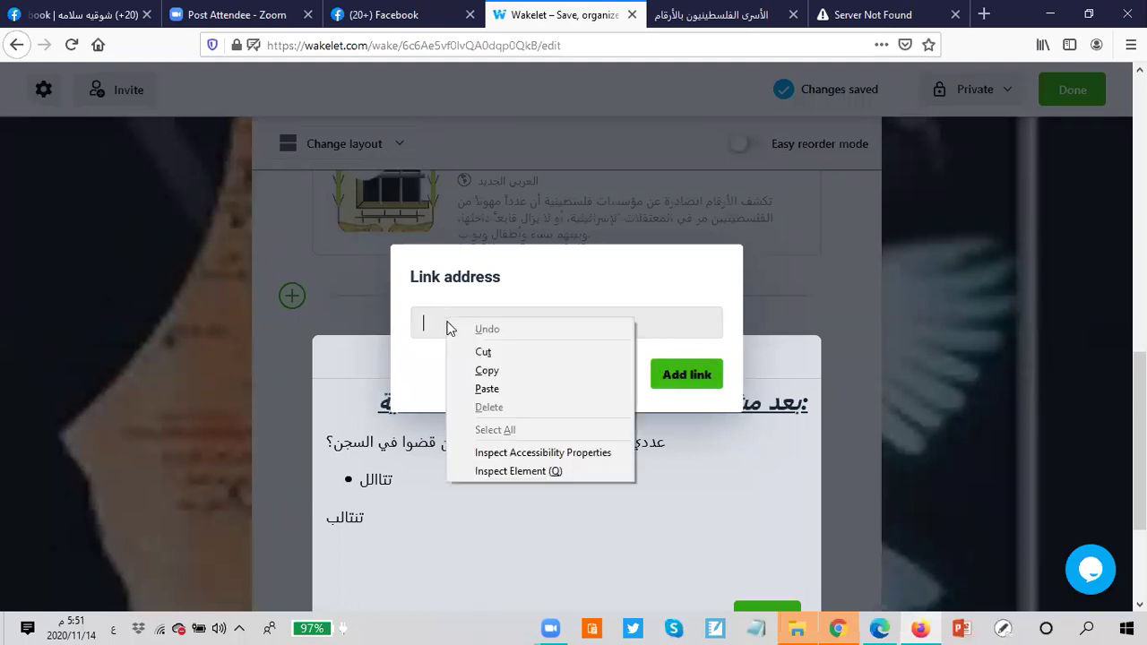
click(487, 388)
click(674, 377)
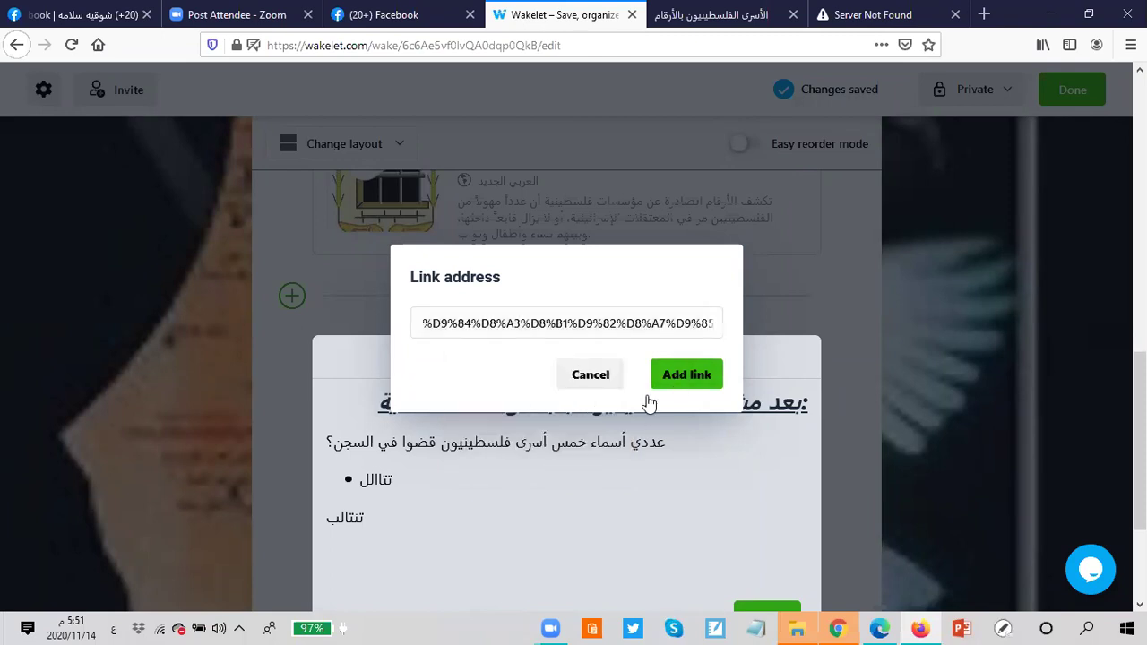
click(559, 473)
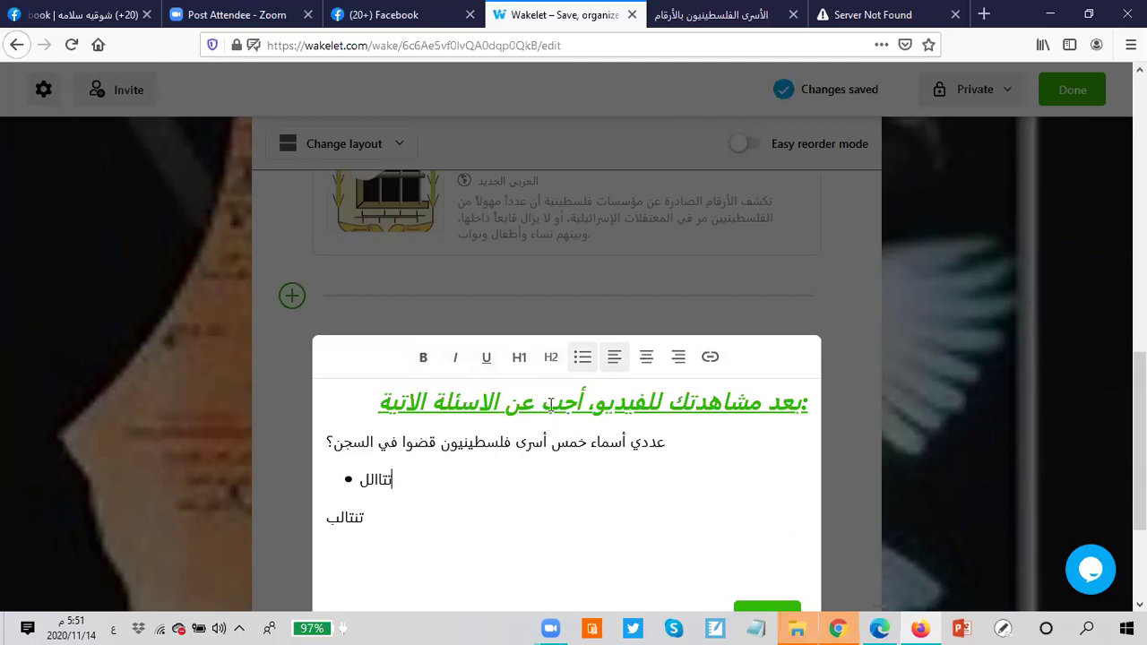
Save the text item and finish editing the collection to show its viewing page.
scroll(592, 448, down, 2)
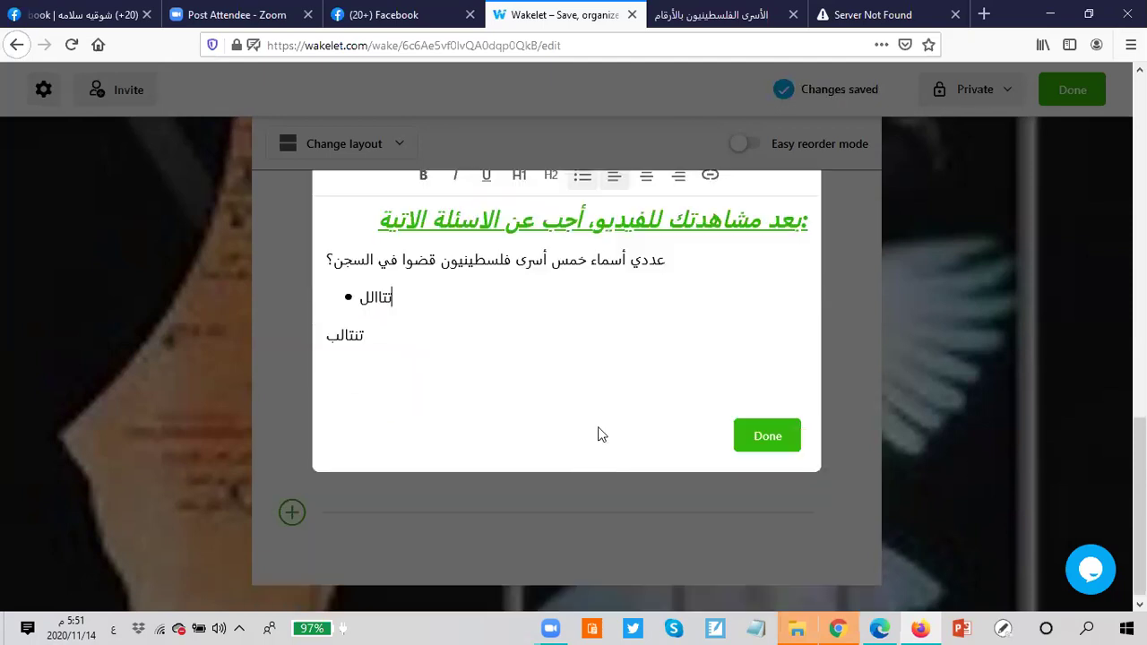
click(766, 433)
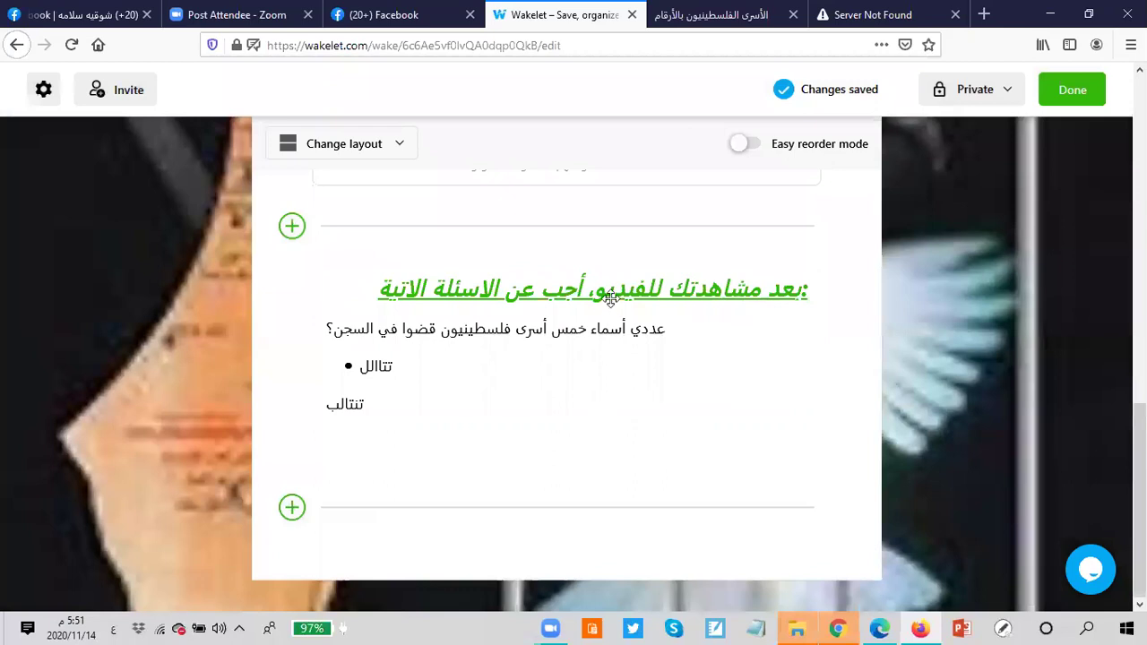
scroll(717, 309, up, 3)
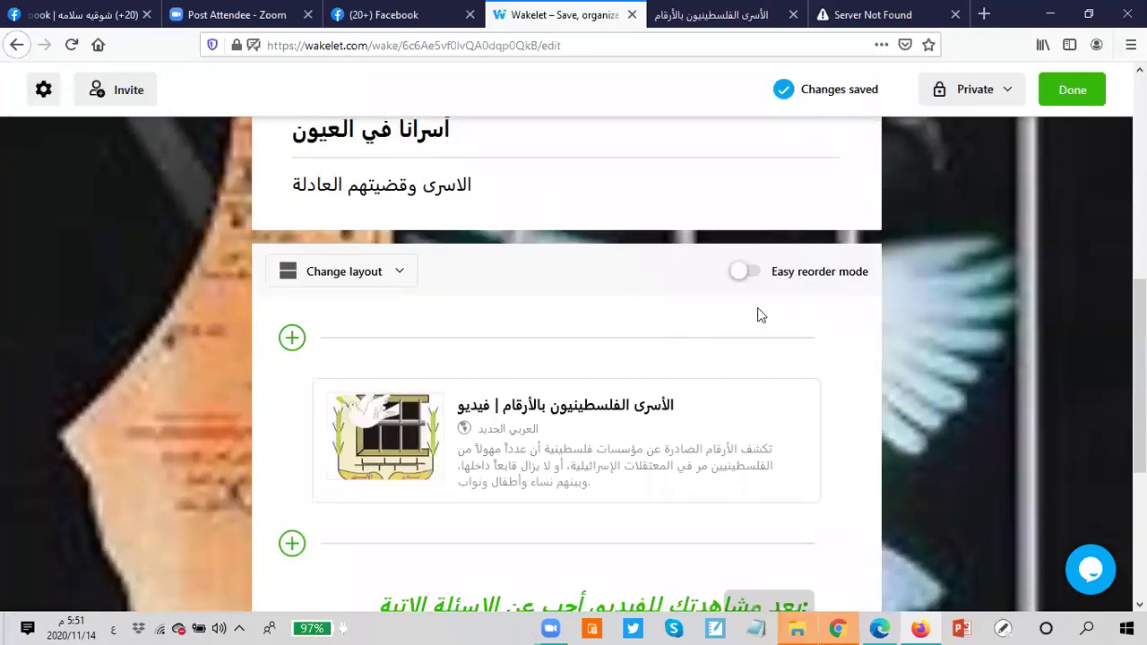
click(1068, 98)
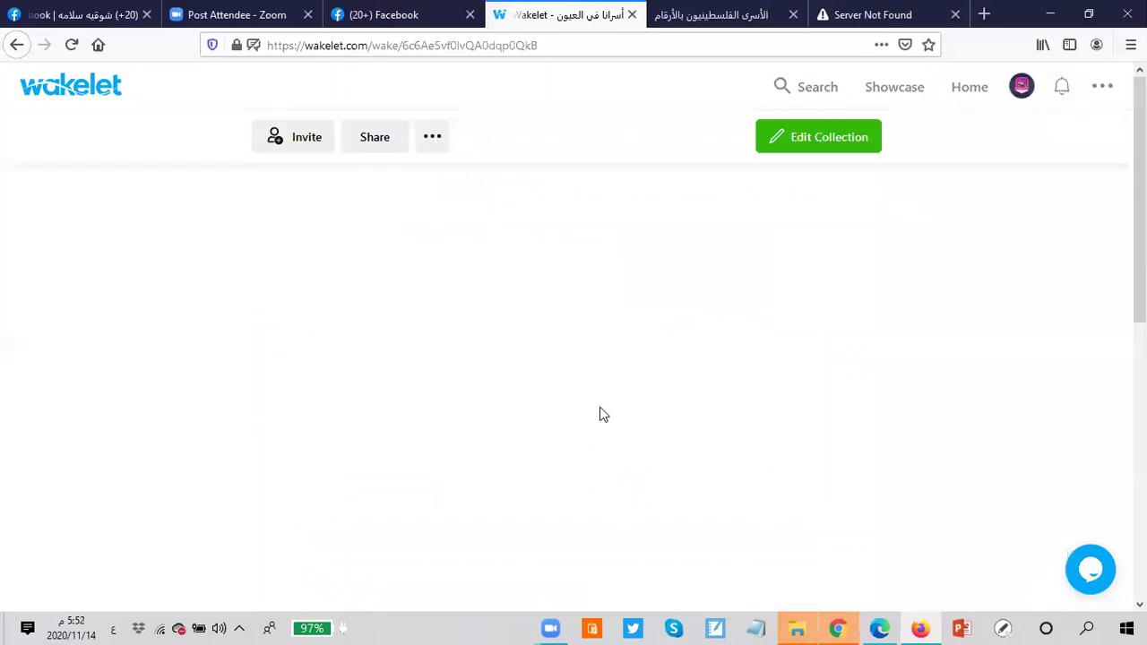
Test the linked instruction line on the viewing page, look over the article it opens, and return to the collection.
scroll(596, 427, down, 10)
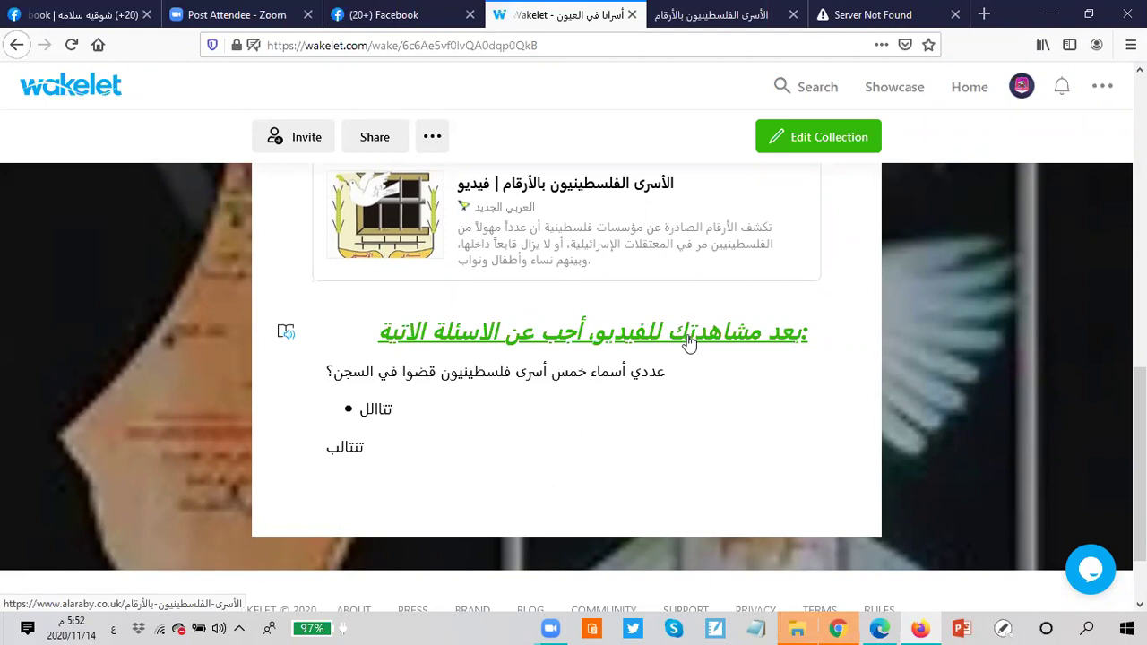
click(610, 392)
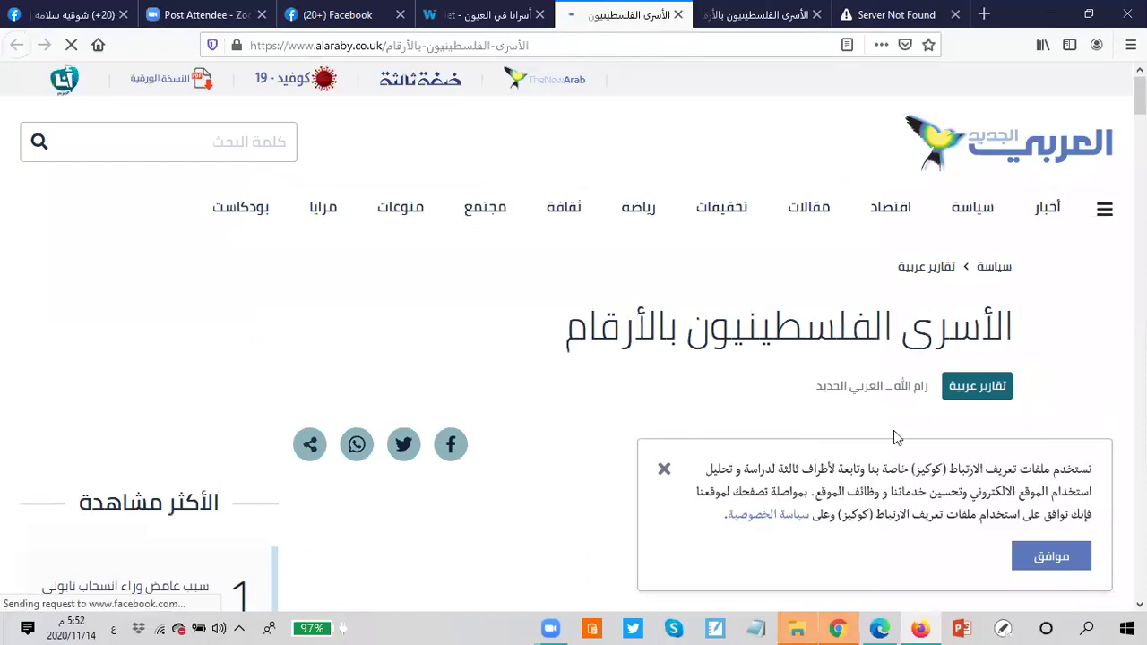
scroll(719, 381, down, 3)
scroll(636, 397, down, 3)
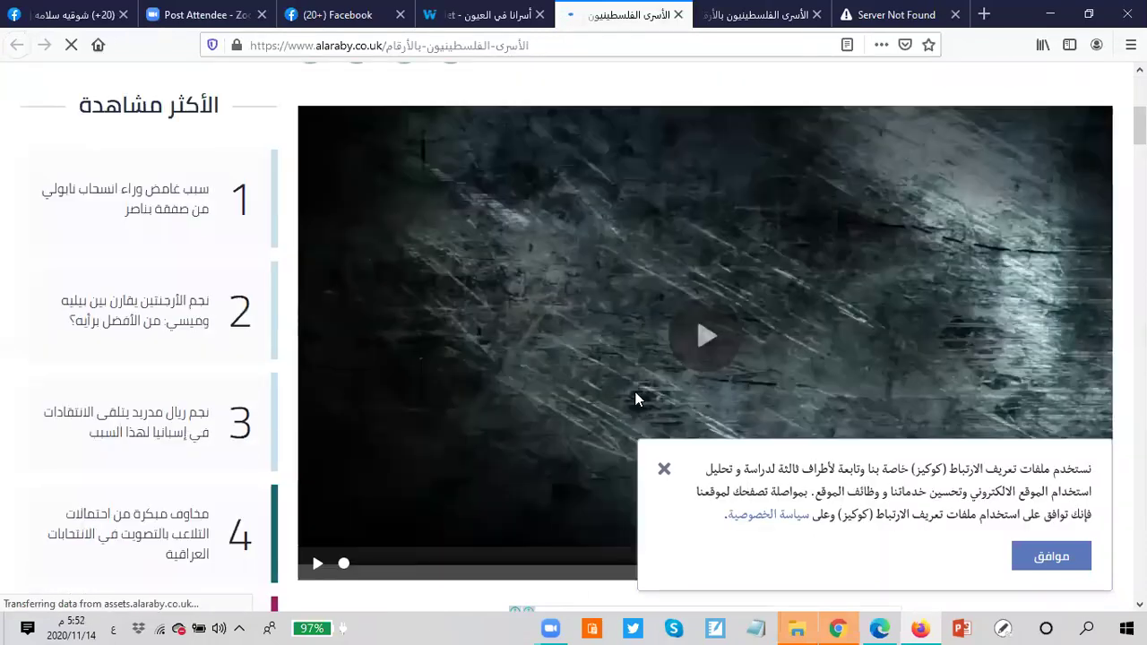
scroll(627, 363, up, 6)
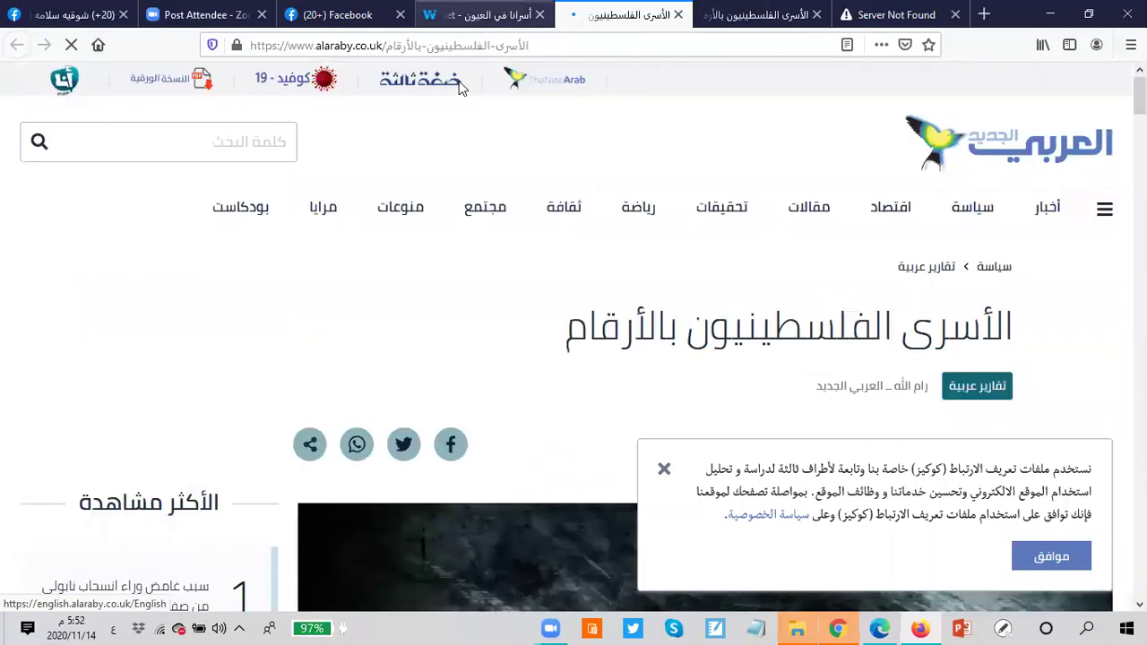
key(ctrl+Page_Up)
scroll(663, 249, down, 1)
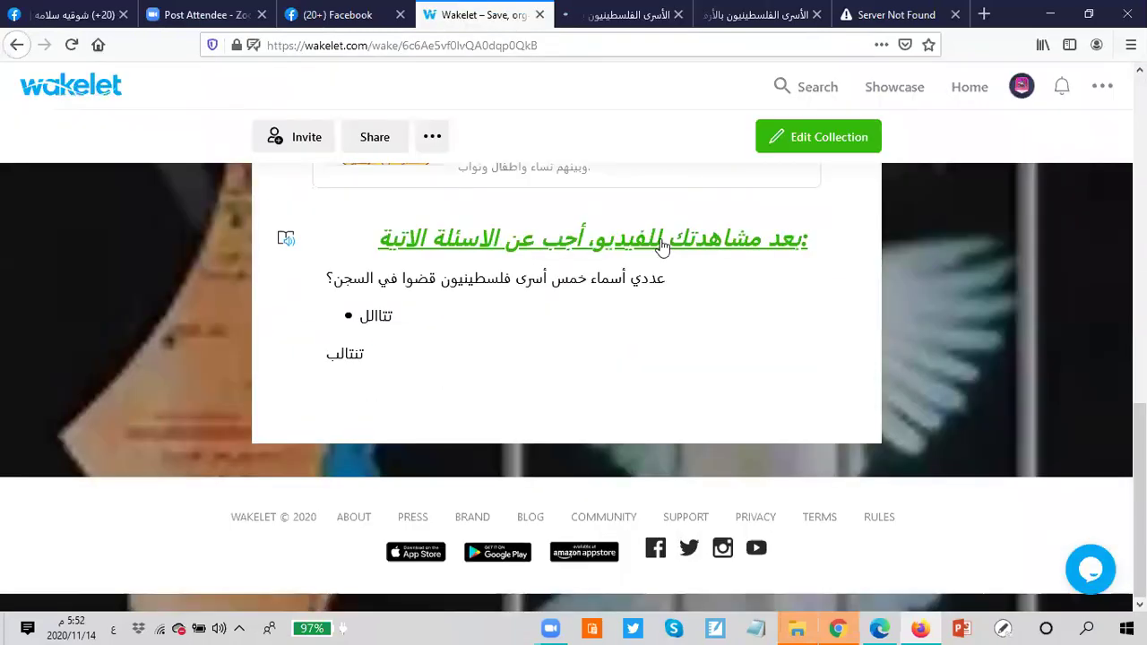
Reopen the collection's text item for editing and delete the filler lines "تنتالب" and "تتاالل" together with the bullet.
scroll(829, 149, up, 3)
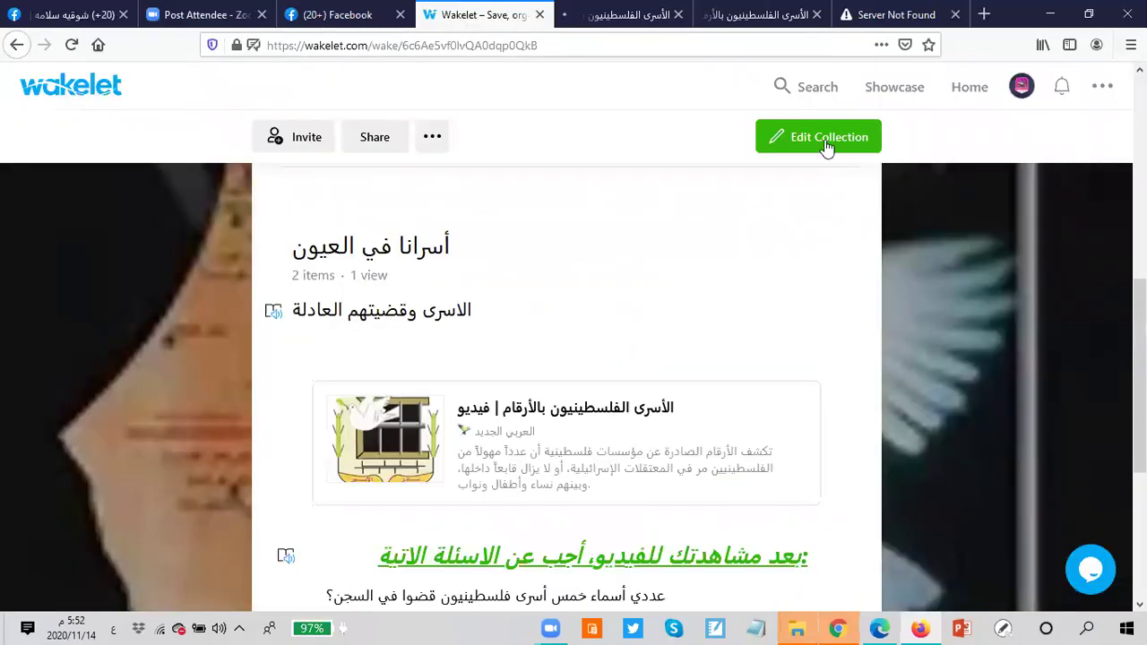
click(827, 145)
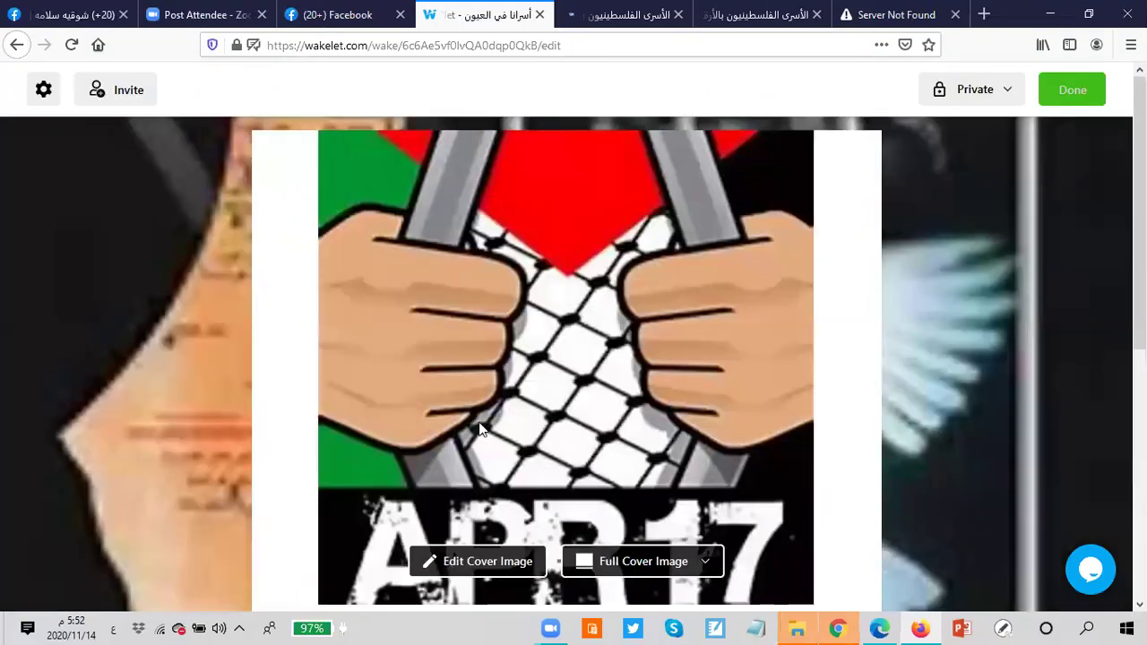
scroll(473, 420, down, 4)
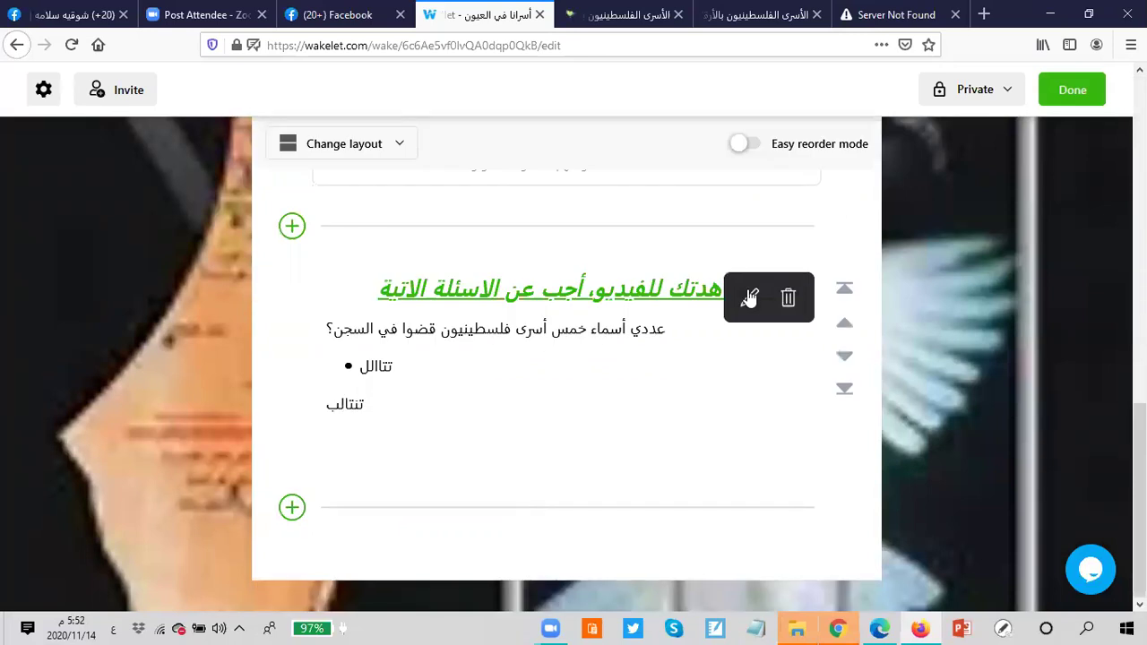
click(341, 446)
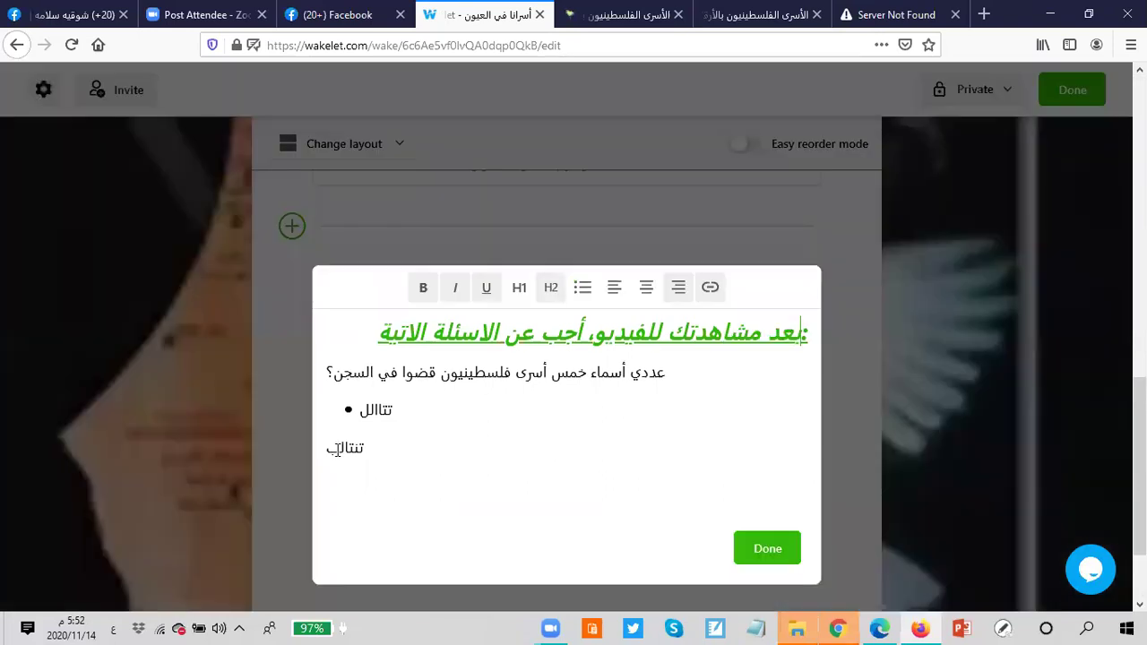
double_click(341, 448)
key(BackSpace)
key(BackSpace)
double_click(375, 409)
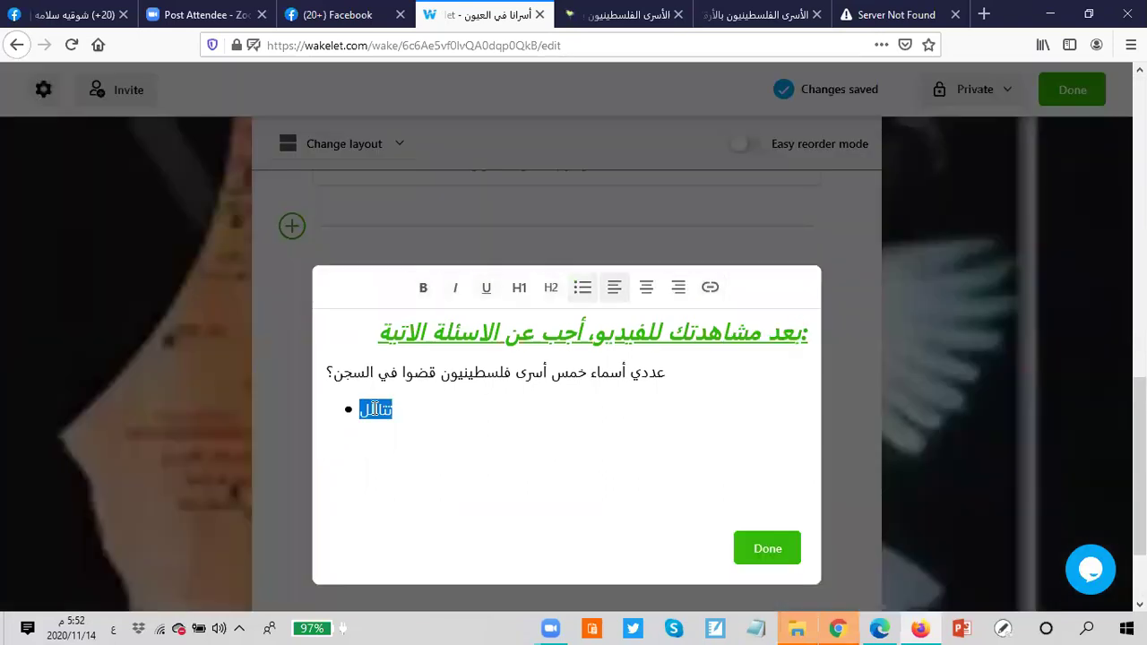
key(BackSpace)
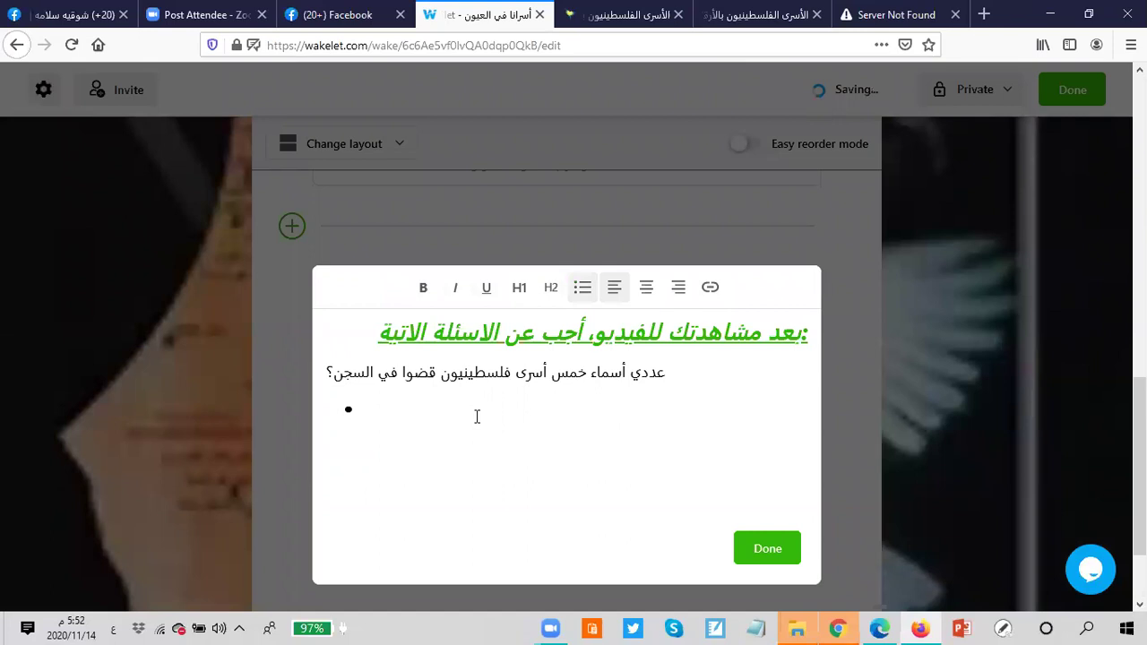
key(BackSpace)
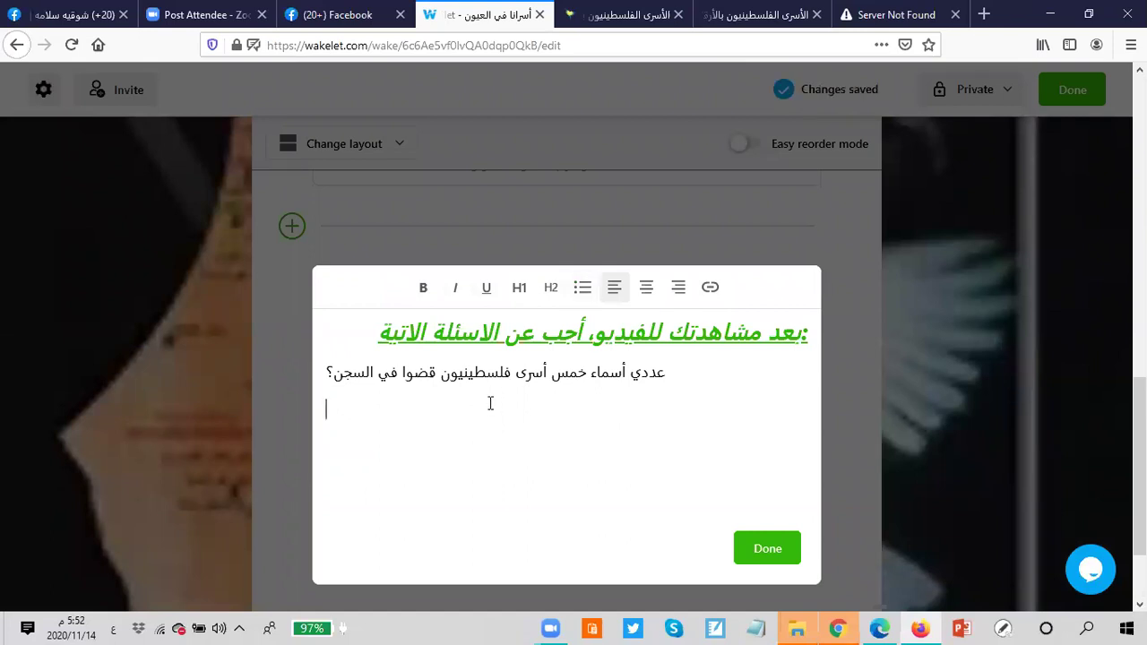
Copy the opening passage of the alaraby.co.uk article, from "أصدرت هيئة شؤون الأسرى" down to "يبلغ عدد الأسرى داخل سجون".
click(646, 20)
scroll(776, 384, down, 4)
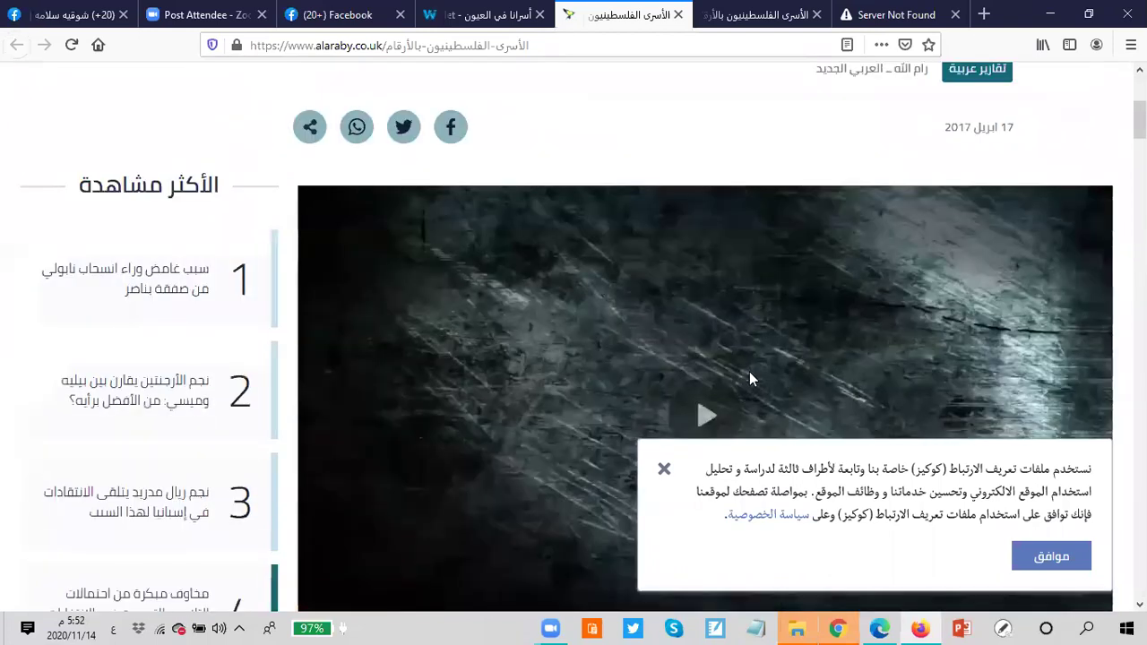
scroll(750, 377, down, 5)
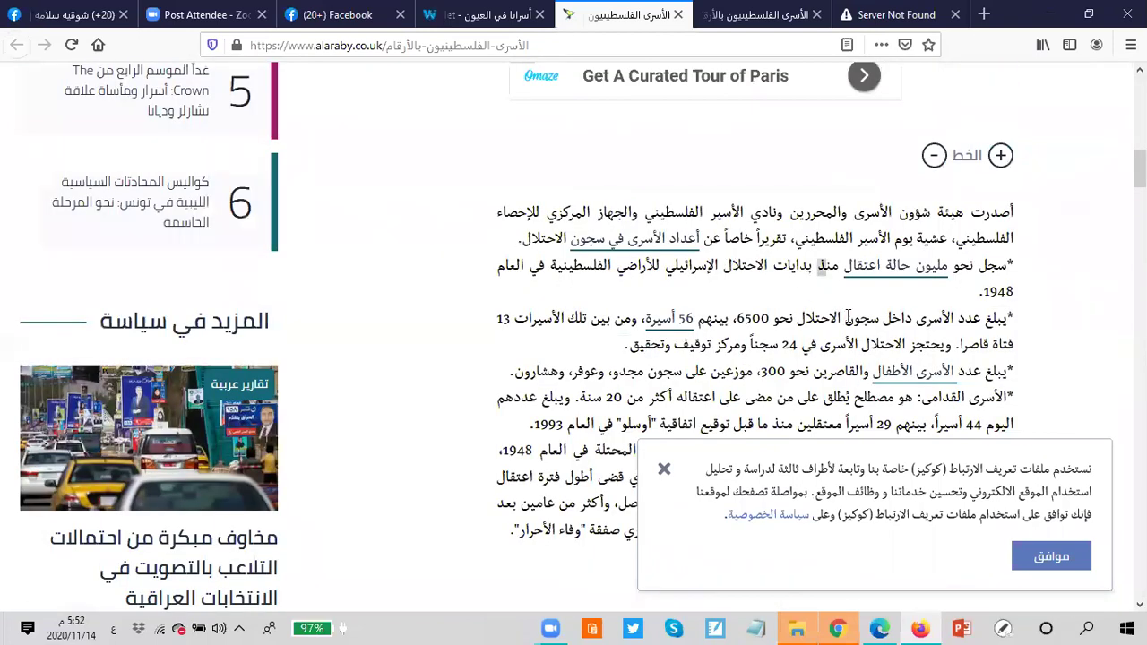
drag(805, 321, 1026, 208)
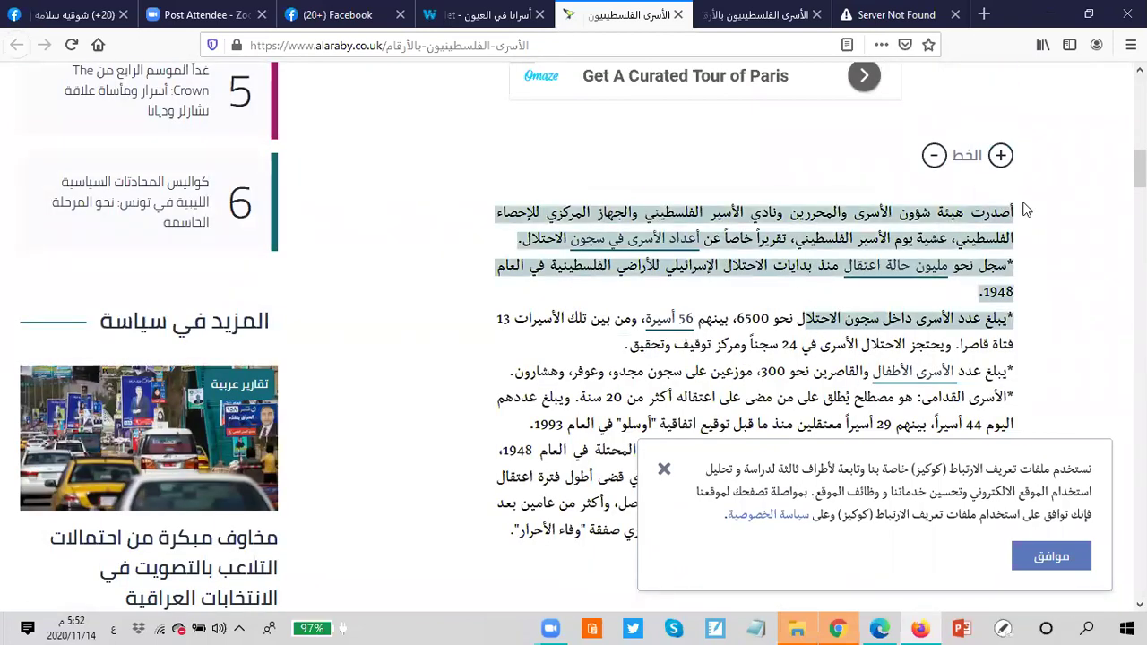
right_click(957, 215)
click(968, 230)
Paste the copied article passage below the question in the collection's text item and save the item.
click(509, 9)
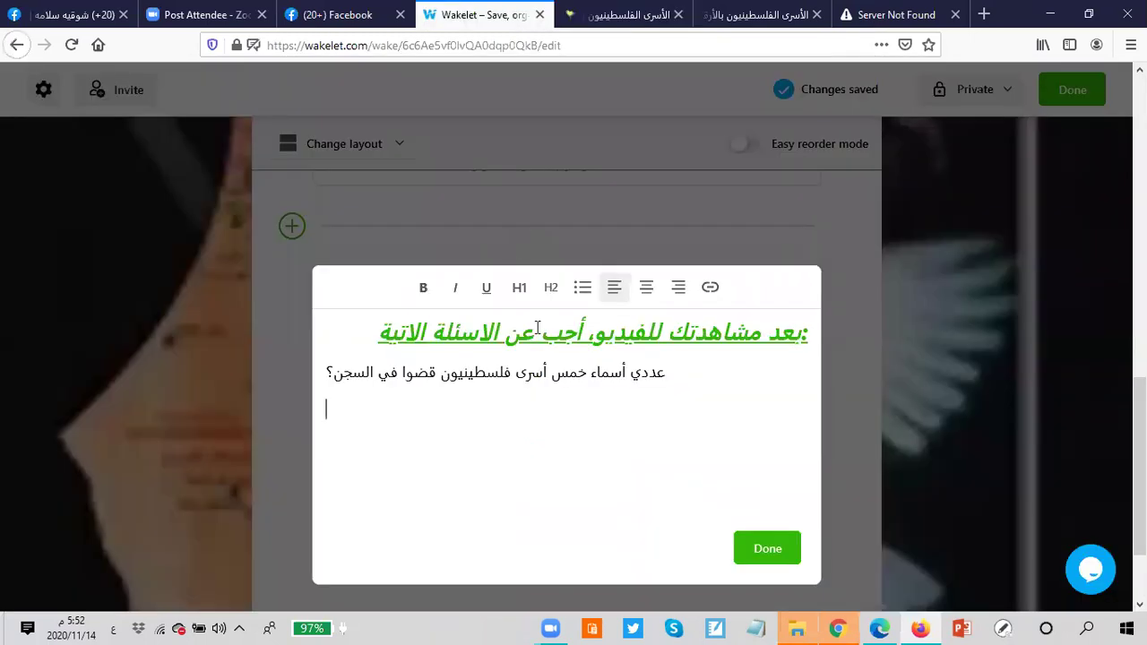
right_click(386, 412)
click(436, 482)
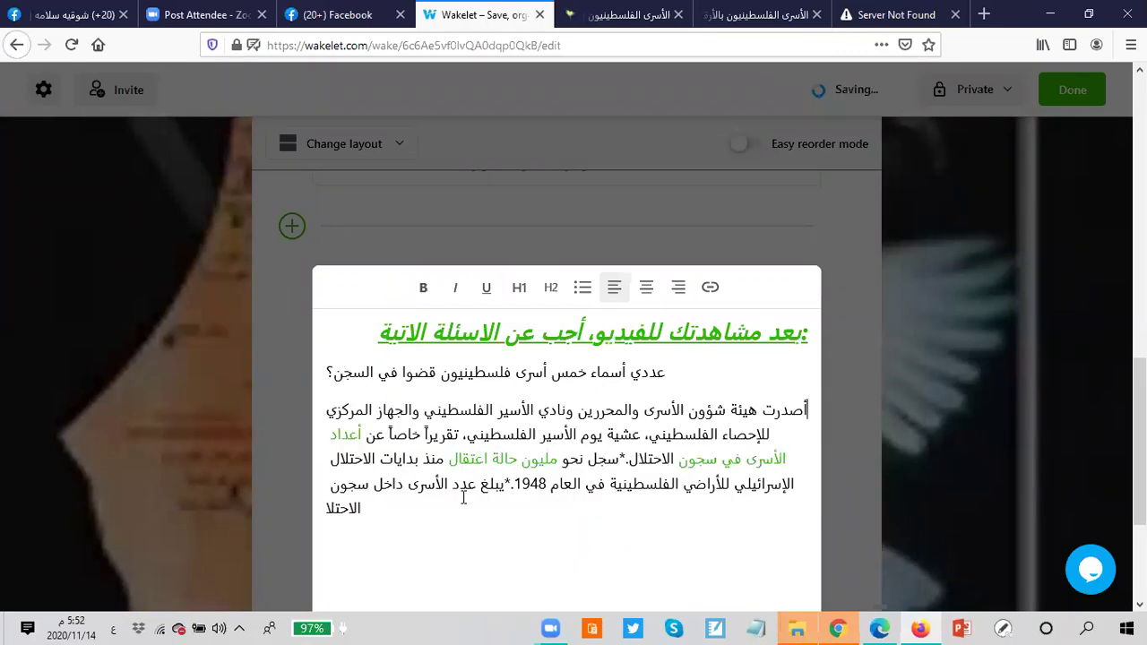
scroll(574, 430, down, 2)
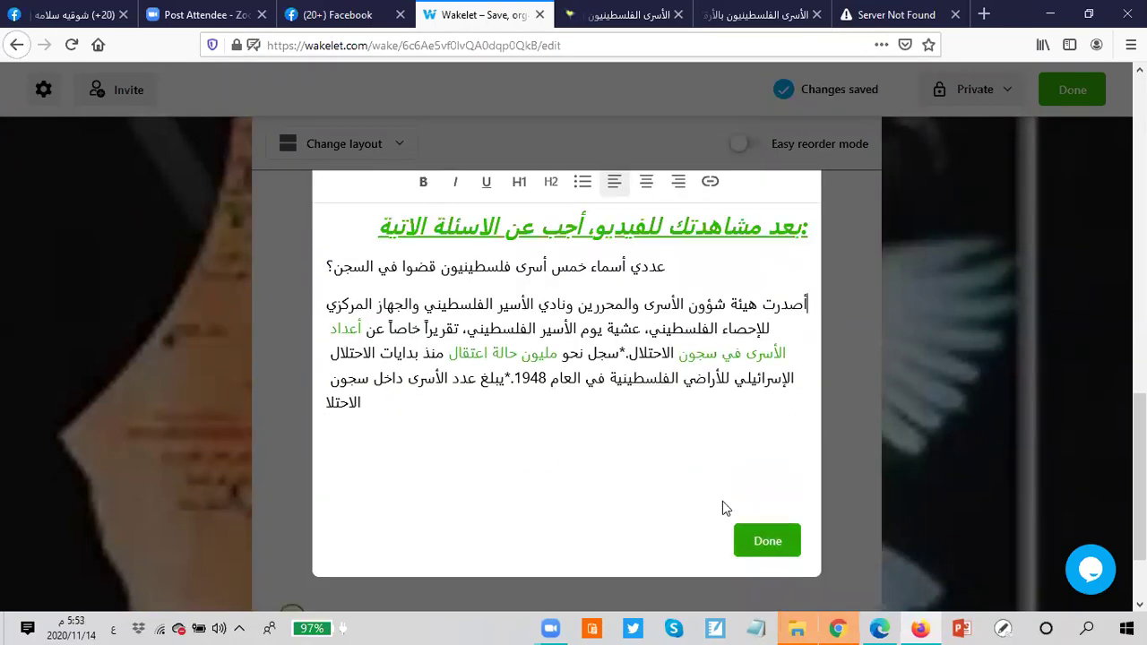
click(768, 537)
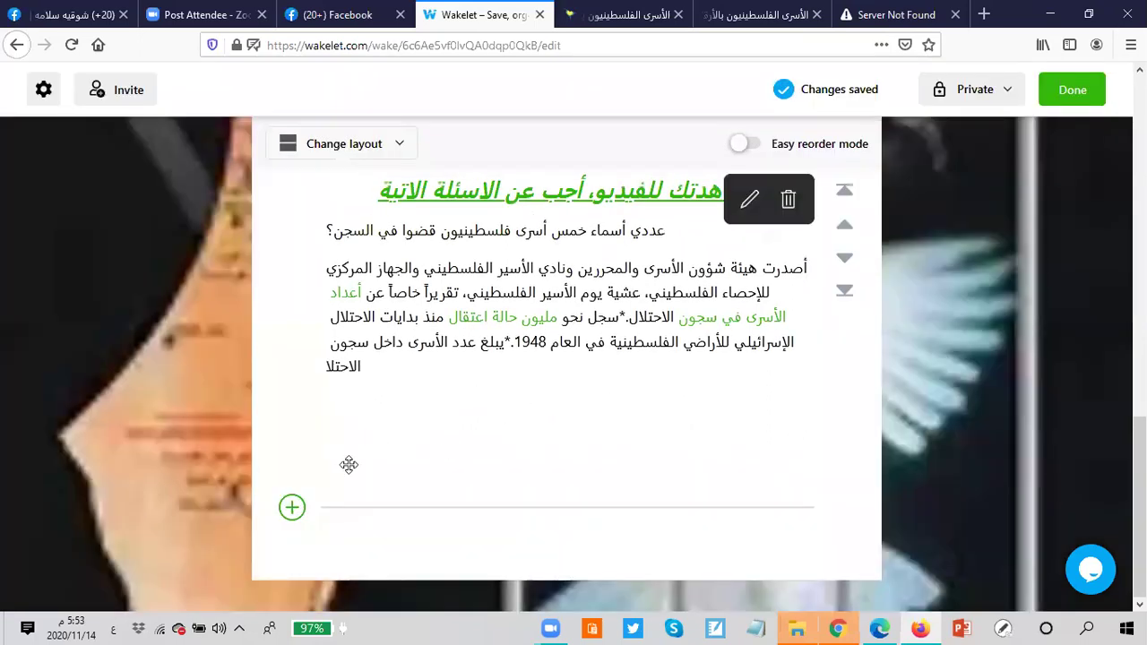
Start adding a YouTube item below the text item, search for "الاسرى" and look through the videos.
click(292, 516)
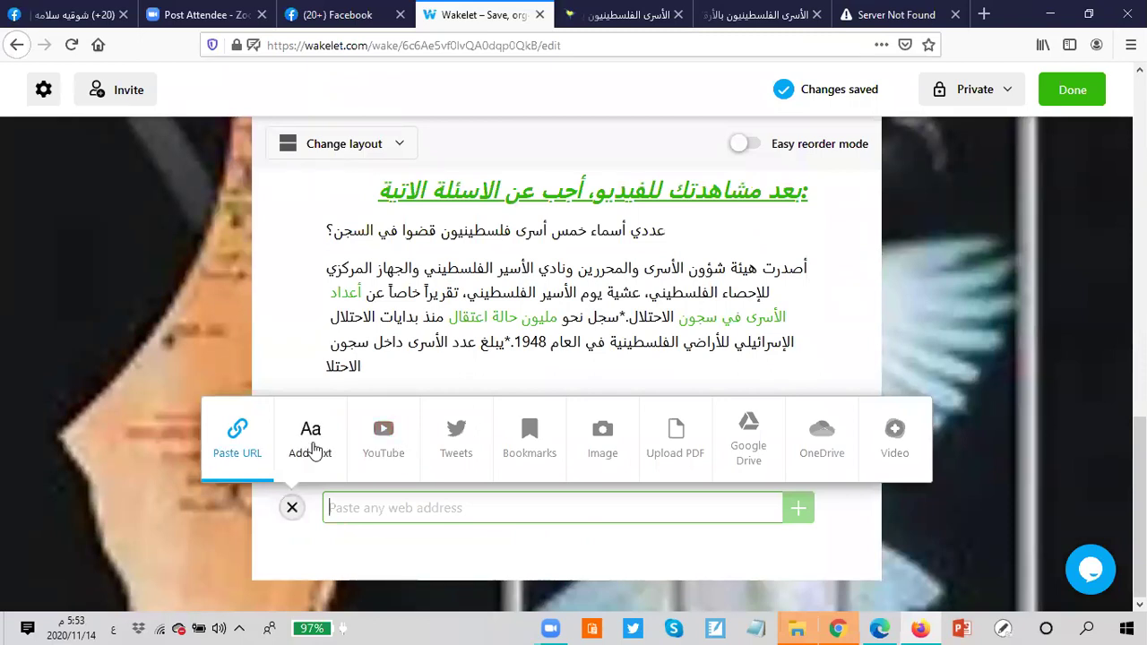
click(388, 445)
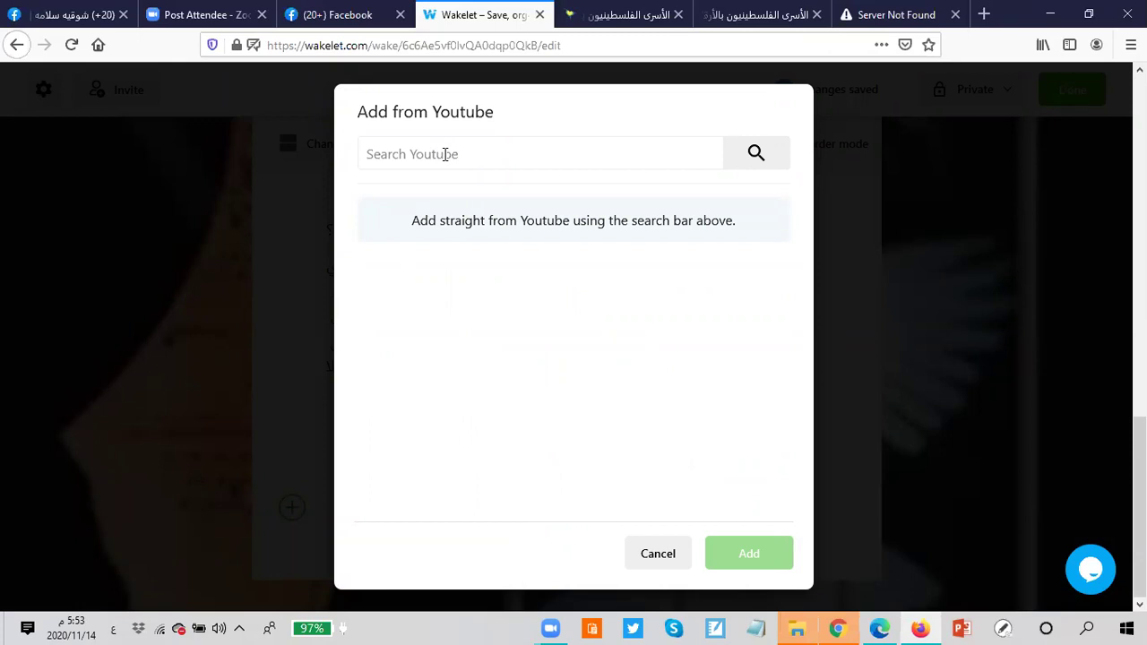
click(448, 156)
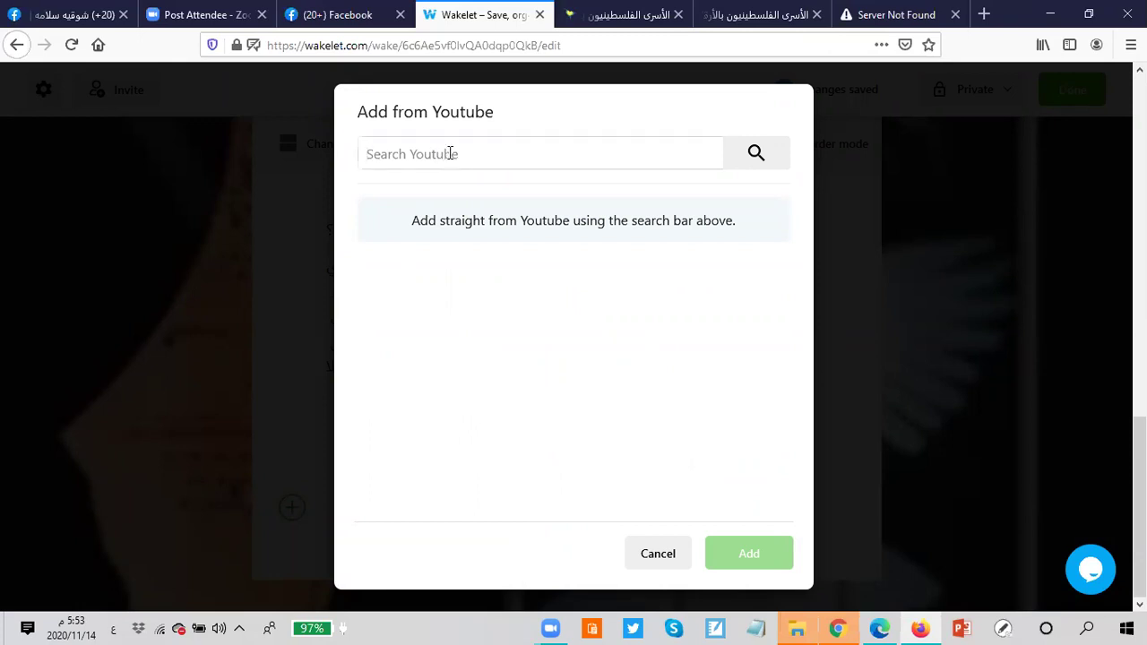
text(lلاسرى)
key(Return)
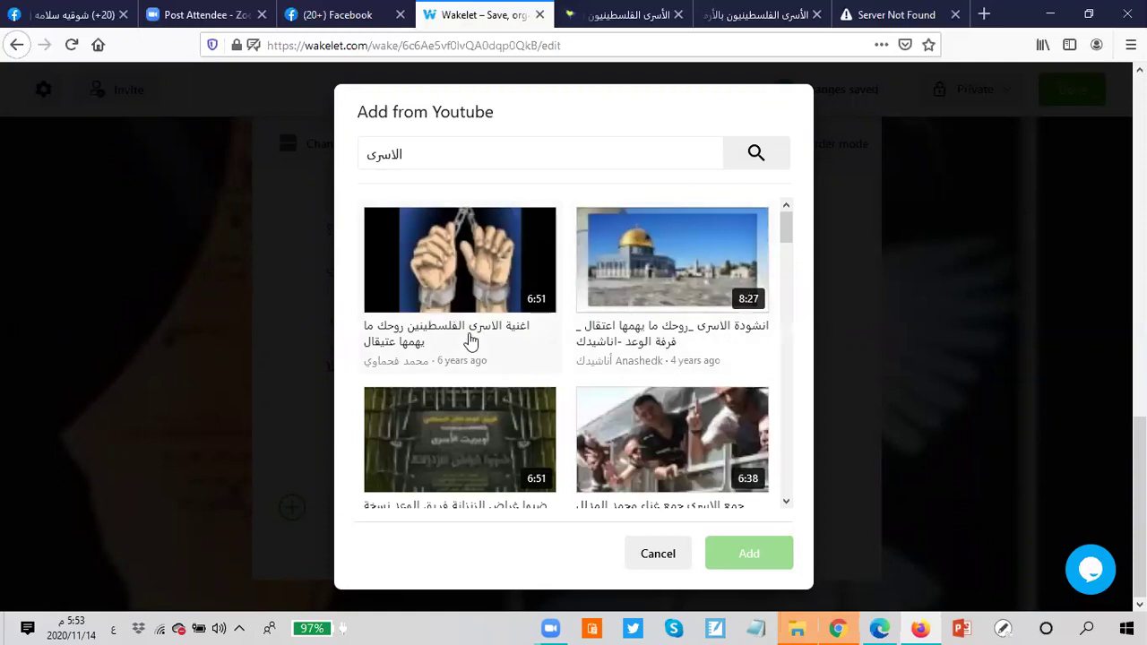
scroll(459, 410, down, 3)
scroll(540, 348, down, 3)
scroll(466, 386, up, 3)
scroll(488, 385, up, 3)
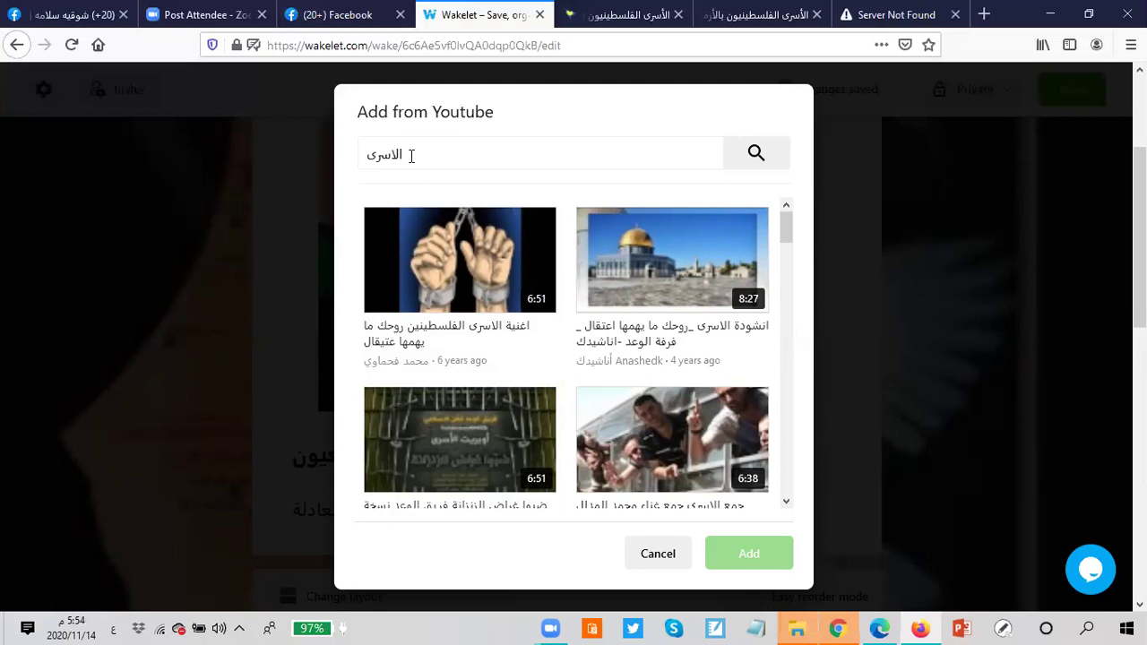
Try selecting the first four YouTube videos together, and clear the whole selection again.
click(676, 278)
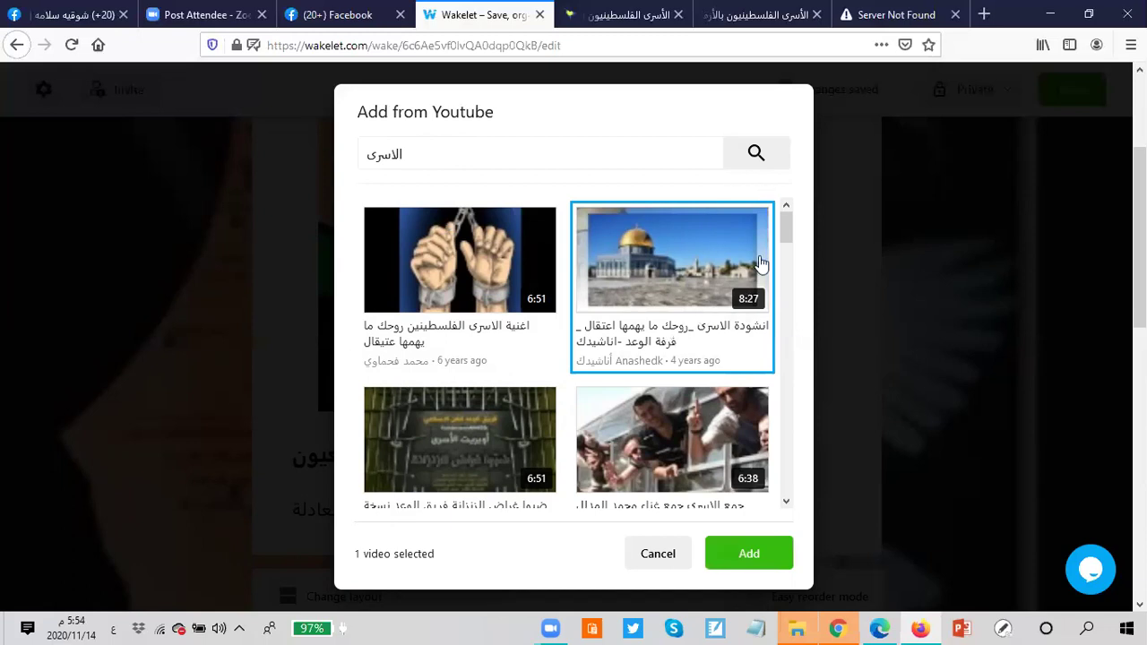
click(686, 303)
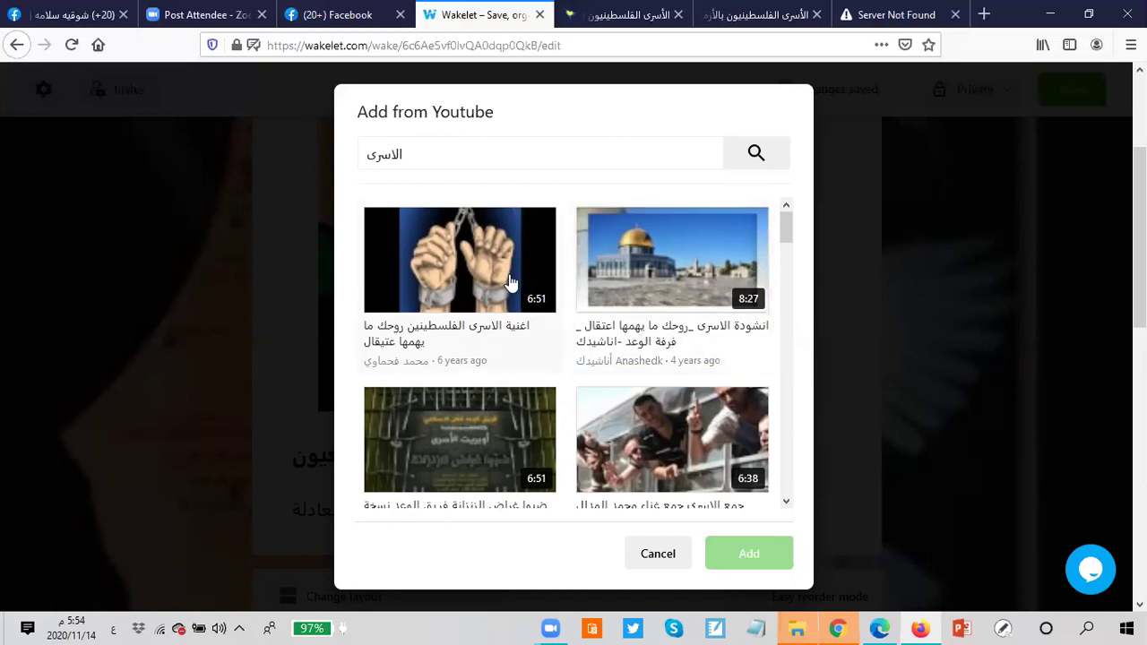
click(624, 289)
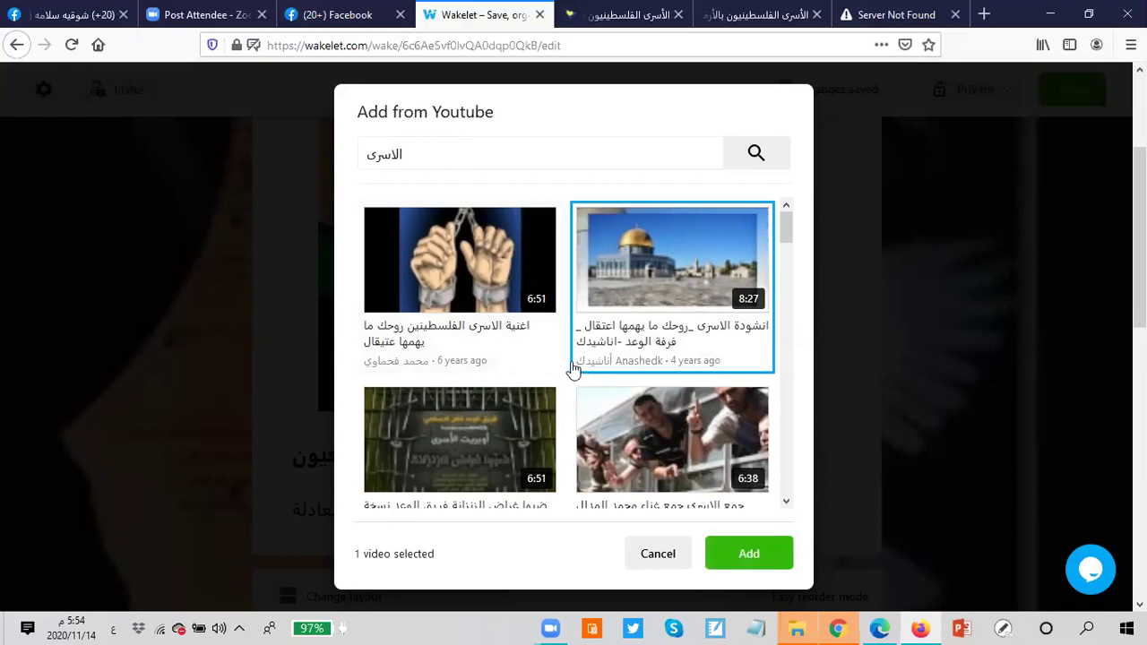
click(477, 288)
click(645, 440)
click(481, 467)
scroll(624, 343, down, 3)
scroll(624, 343, up, 3)
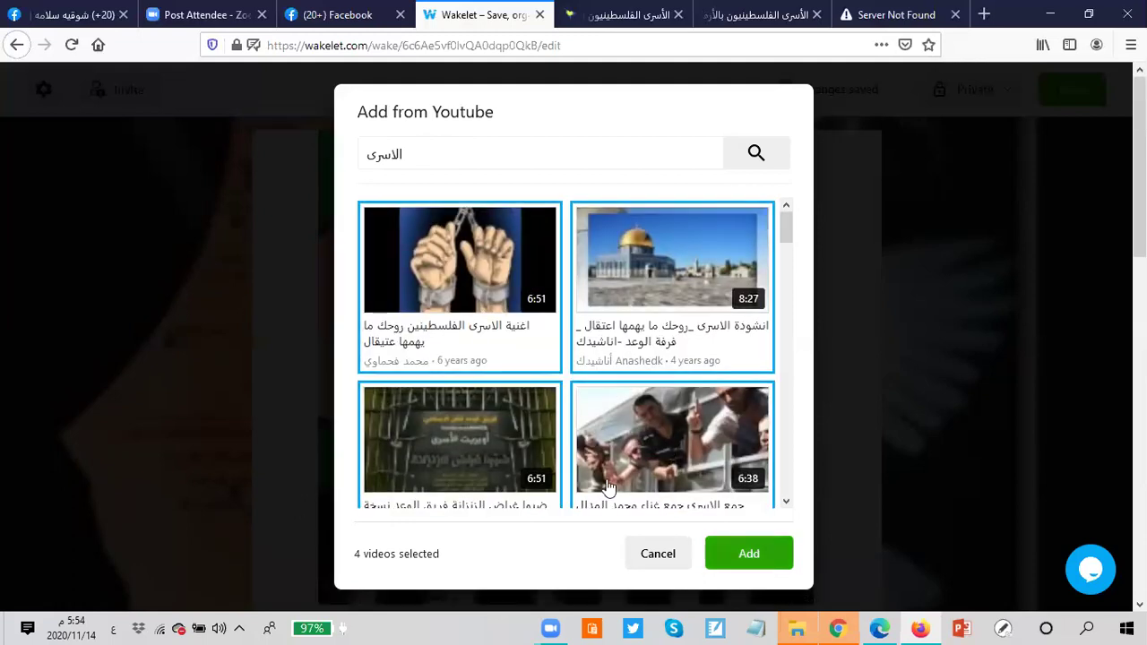
click(668, 426)
click(651, 280)
click(487, 290)
click(504, 470)
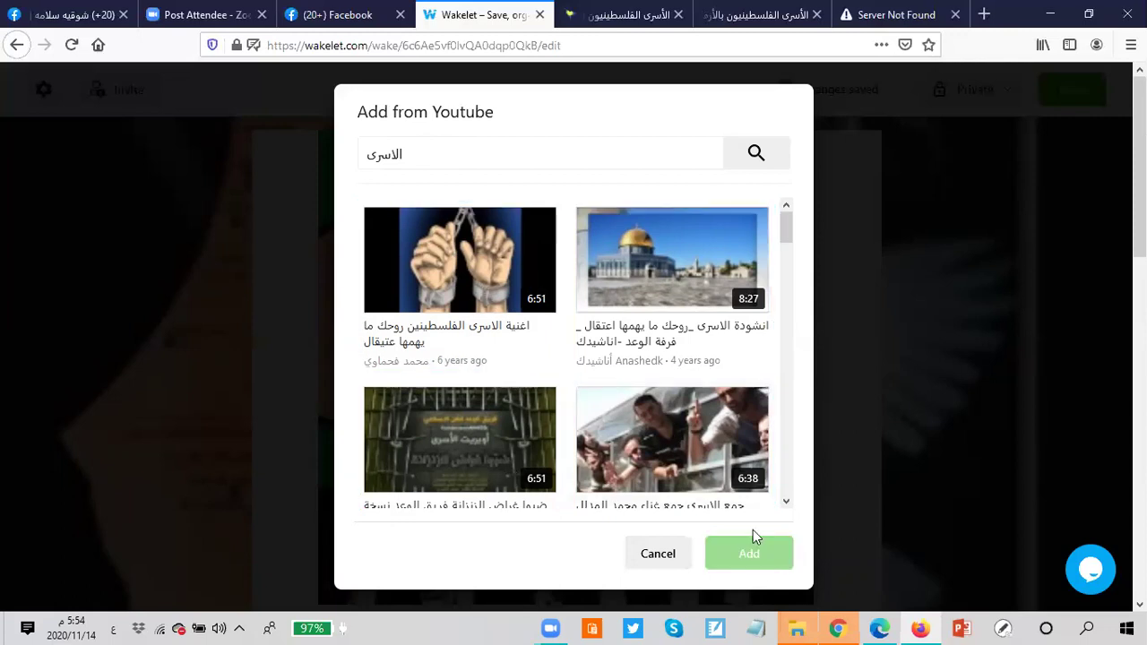
Add the 8:27 video "انشودة الاسرى _روحك ما يهمها اعتقال" to the collection.
click(681, 278)
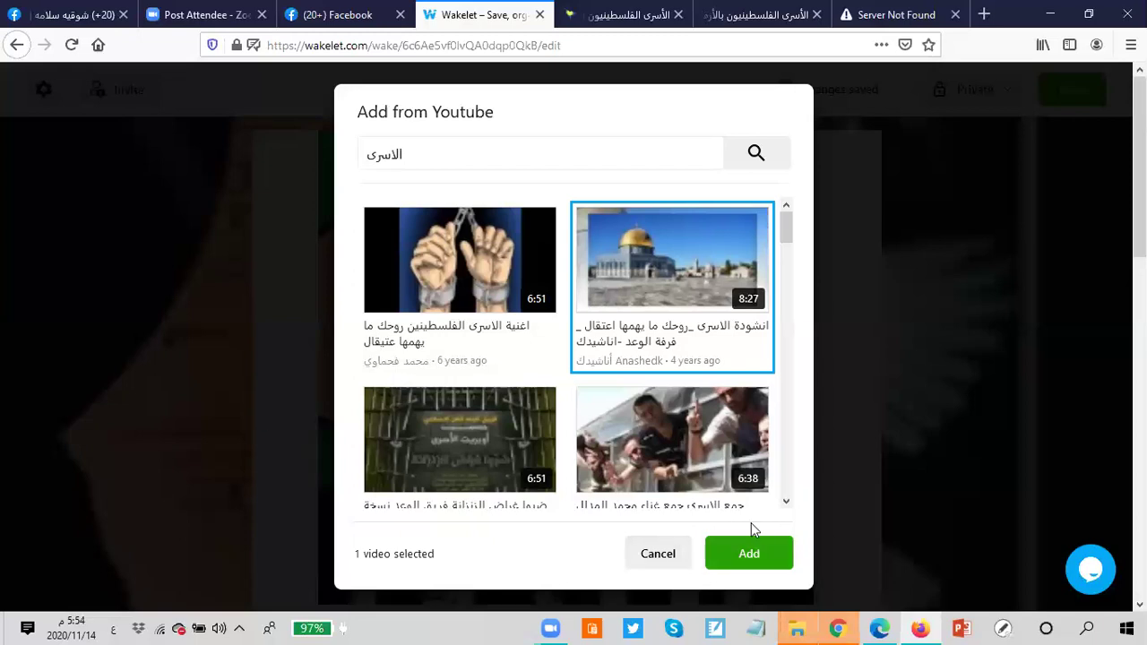
click(753, 550)
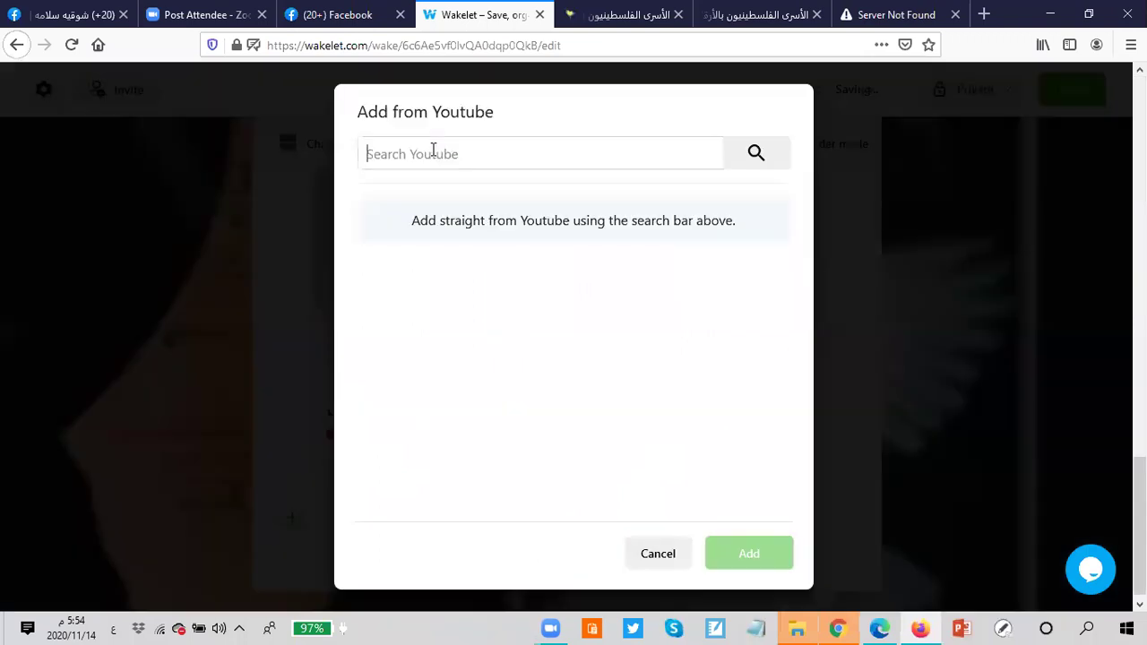
Search YouTube for "الجمع والطرح ضمن العدد 10", try selecting the 9:05 addition lesson, and leave without adding it.
text(الجمع والط)
text(ر)
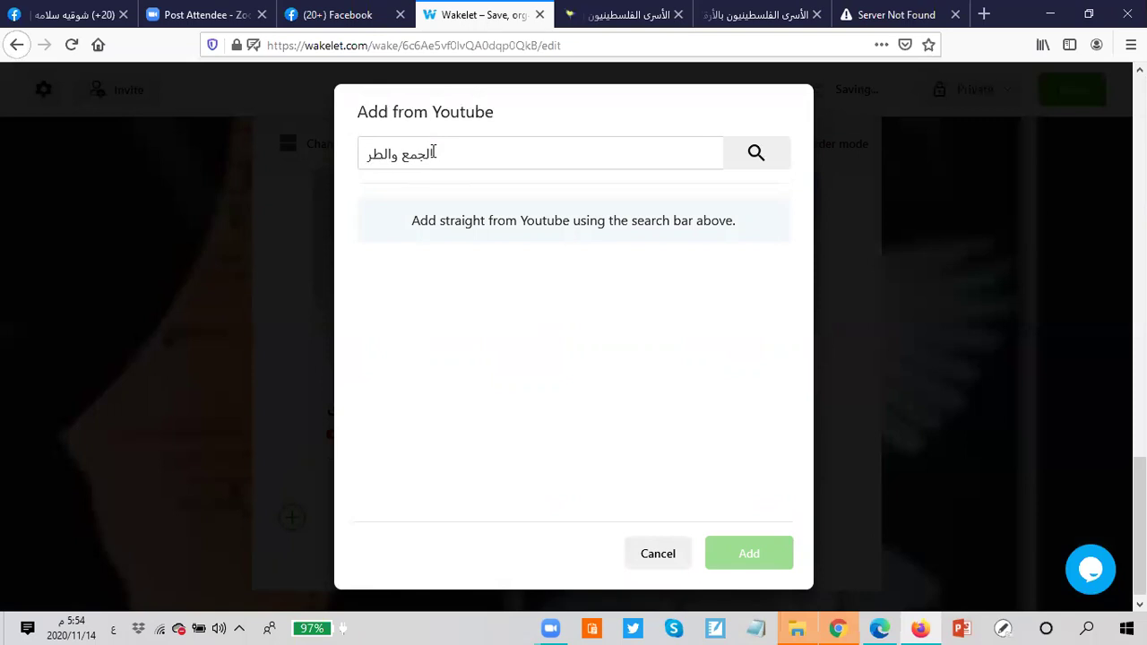
text(ح ضمن)
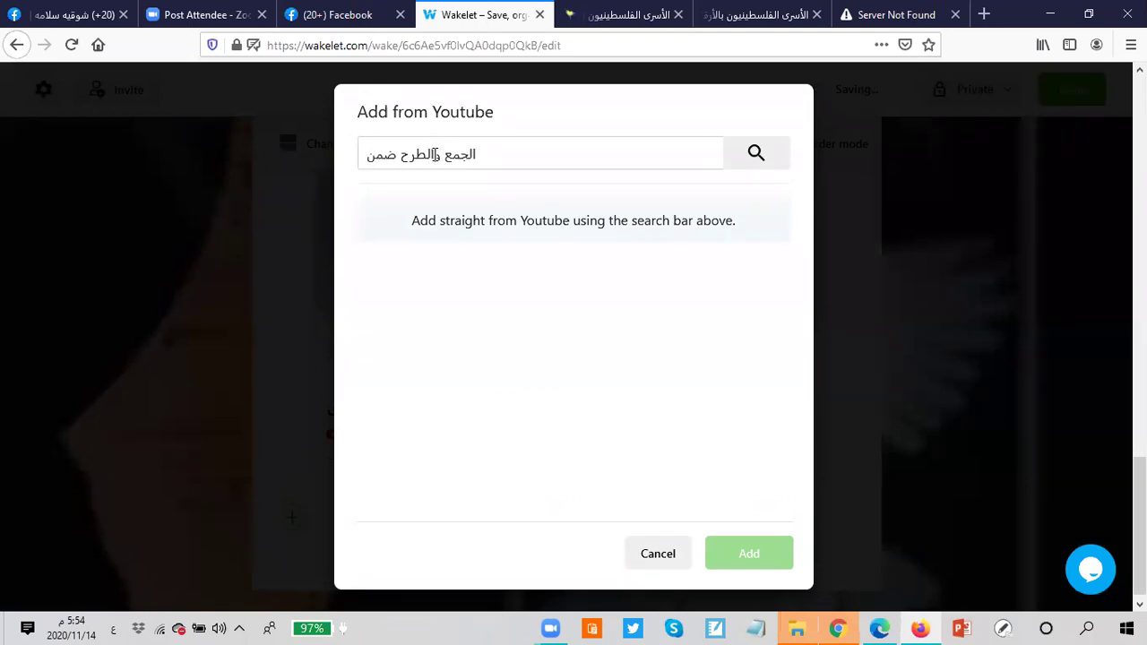
text( الع)
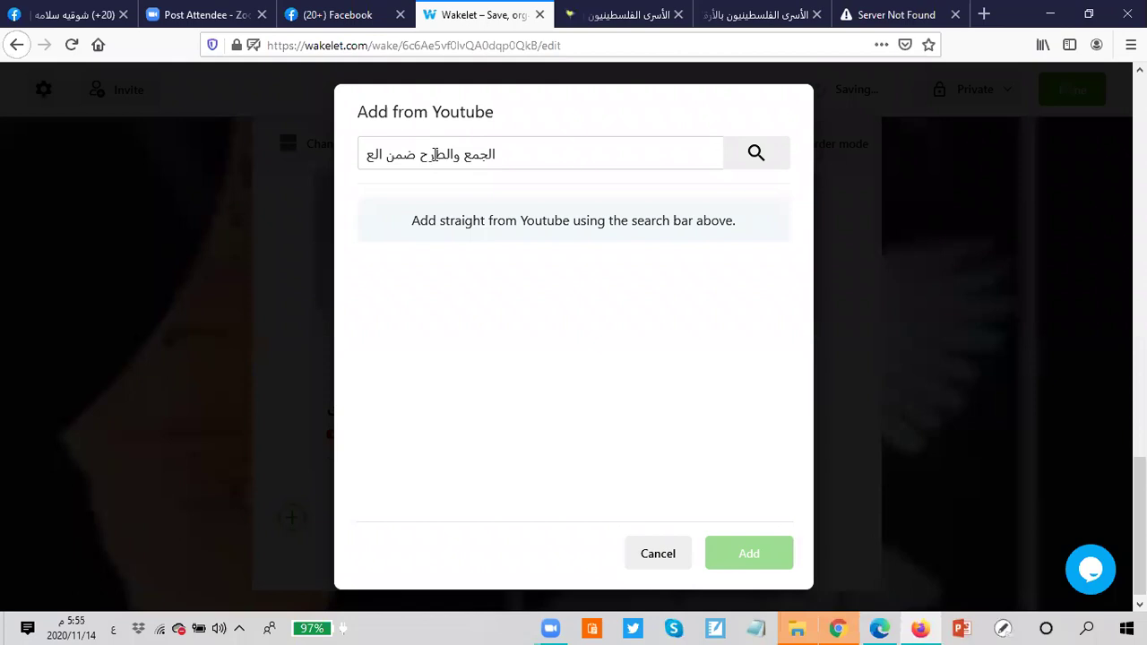
text(دد 1)
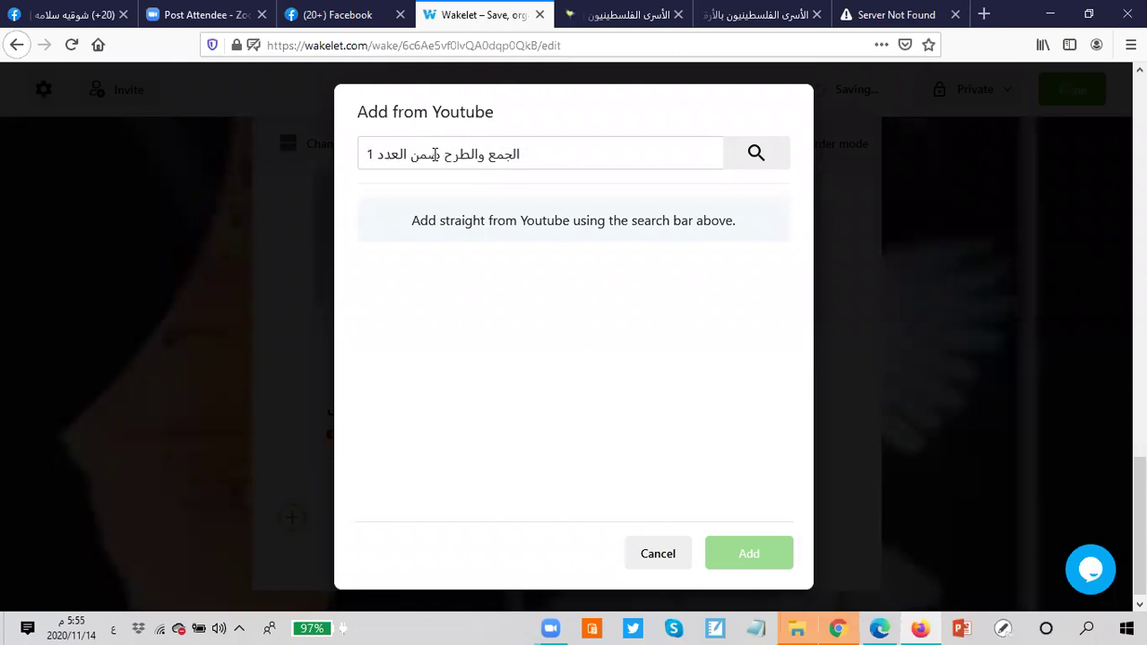
text(0)
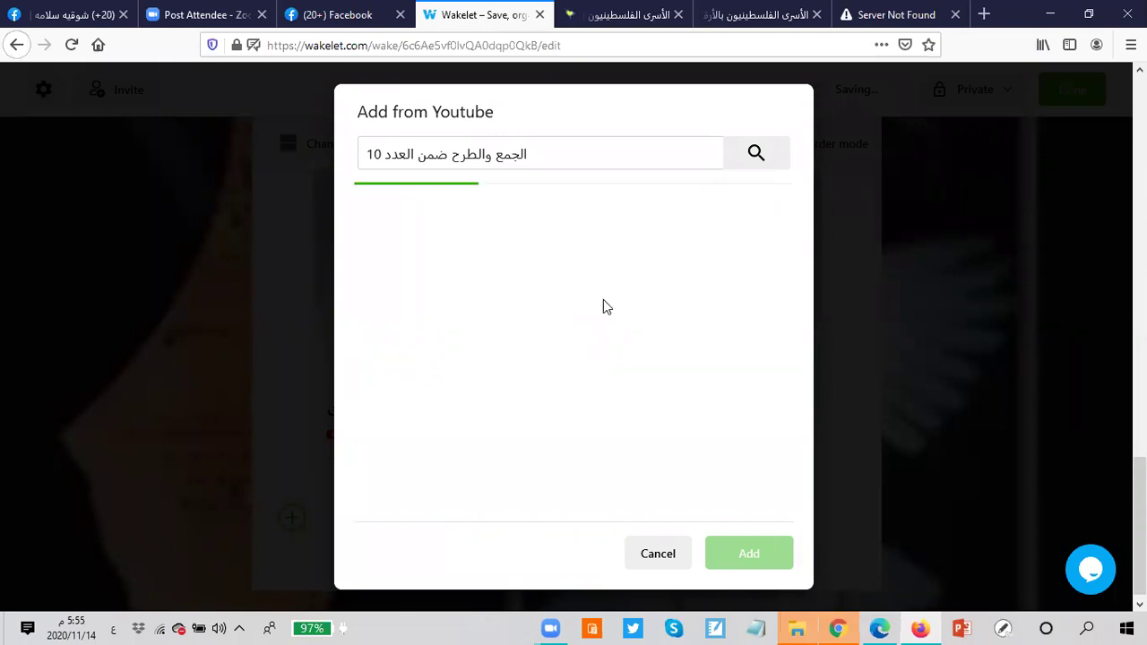
click(753, 159)
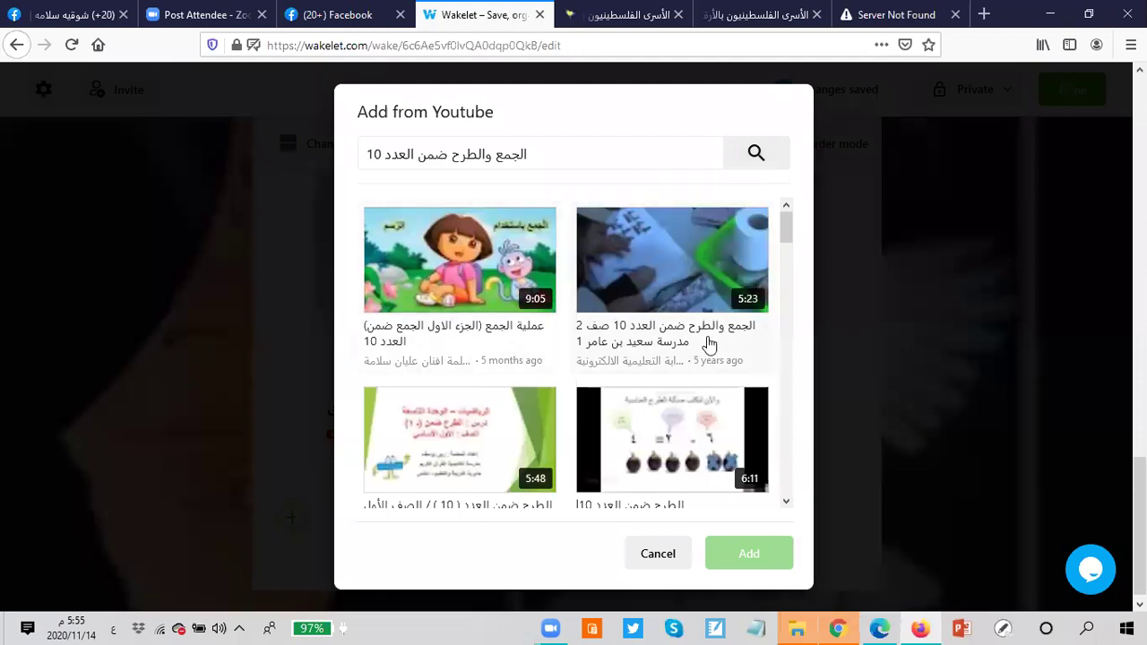
click(469, 295)
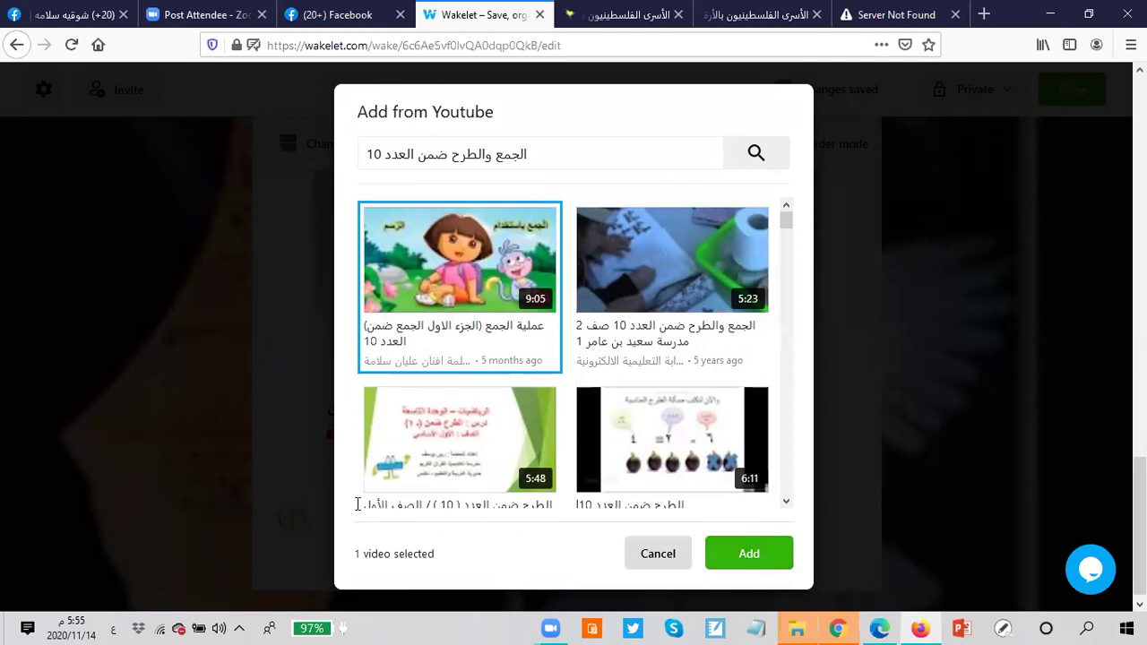
key(Escape)
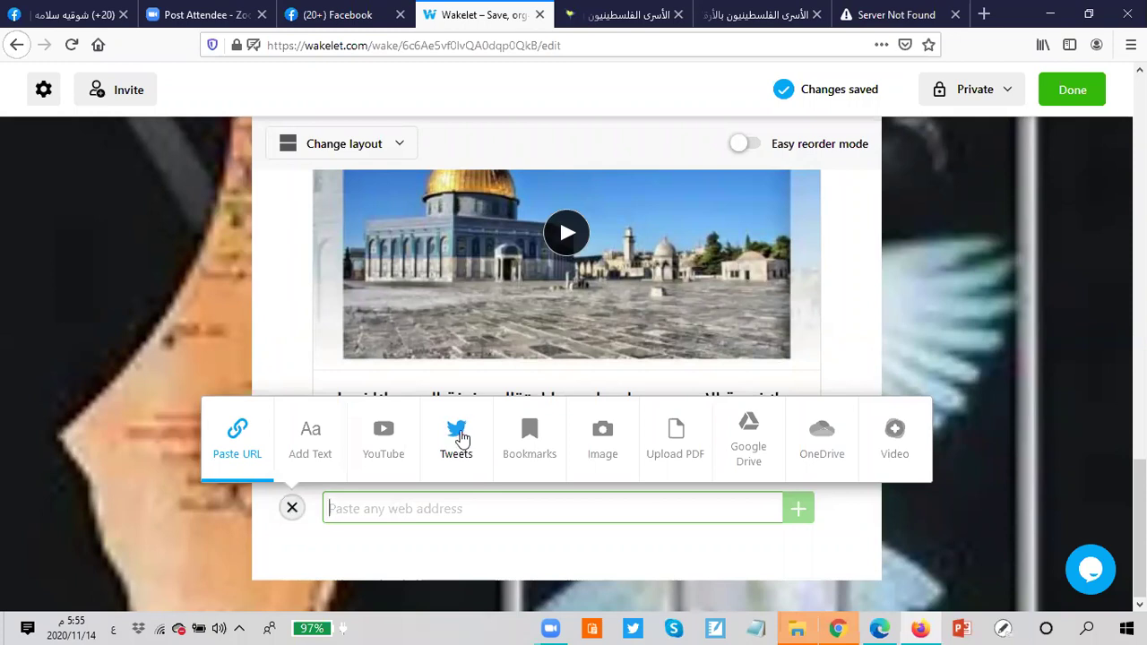
Start adding tweets to the collection, search Twitter for the keyword "الاسرى" and look through the tweets.
click(459, 440)
click(430, 131)
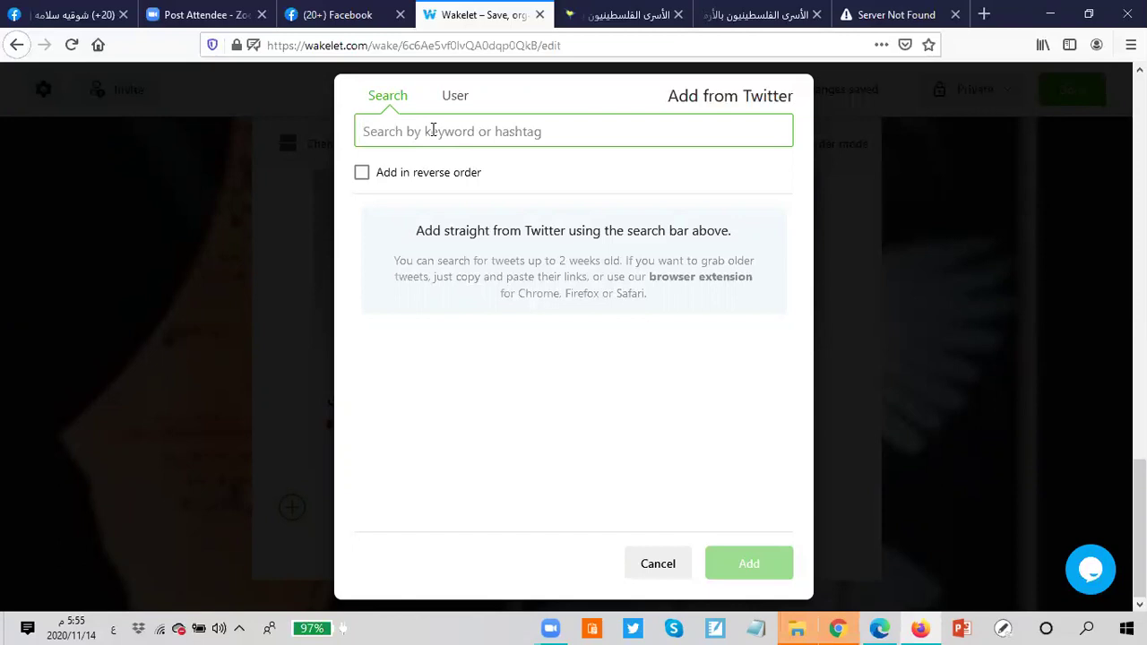
text(الاسرى)
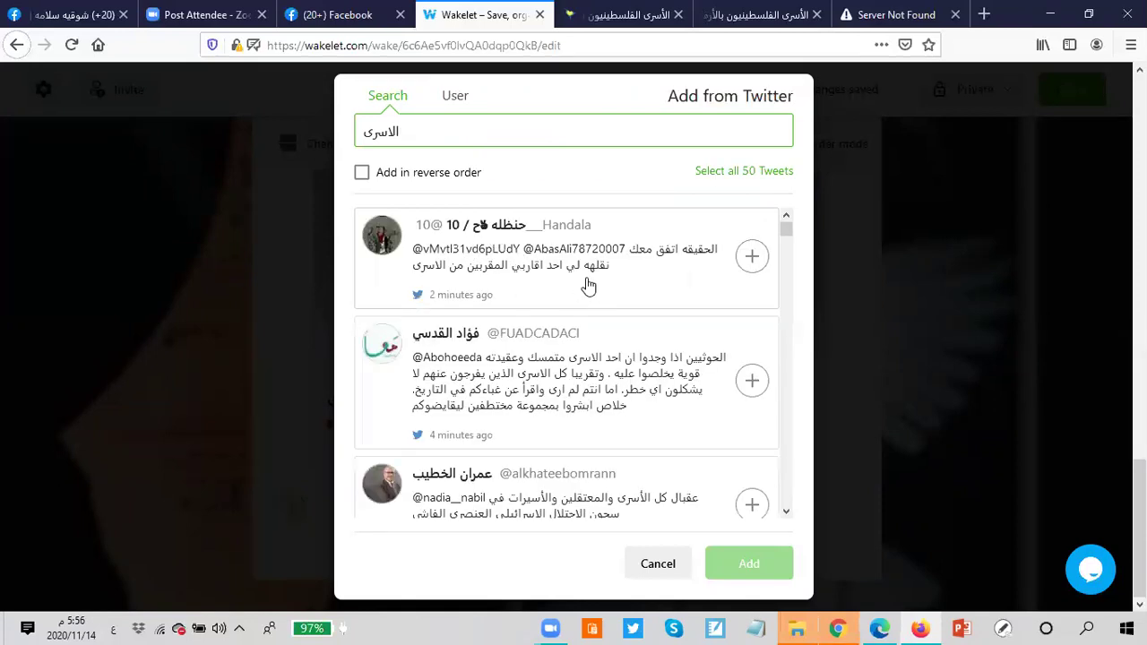
scroll(555, 300, down, 1)
scroll(560, 305, down, 1)
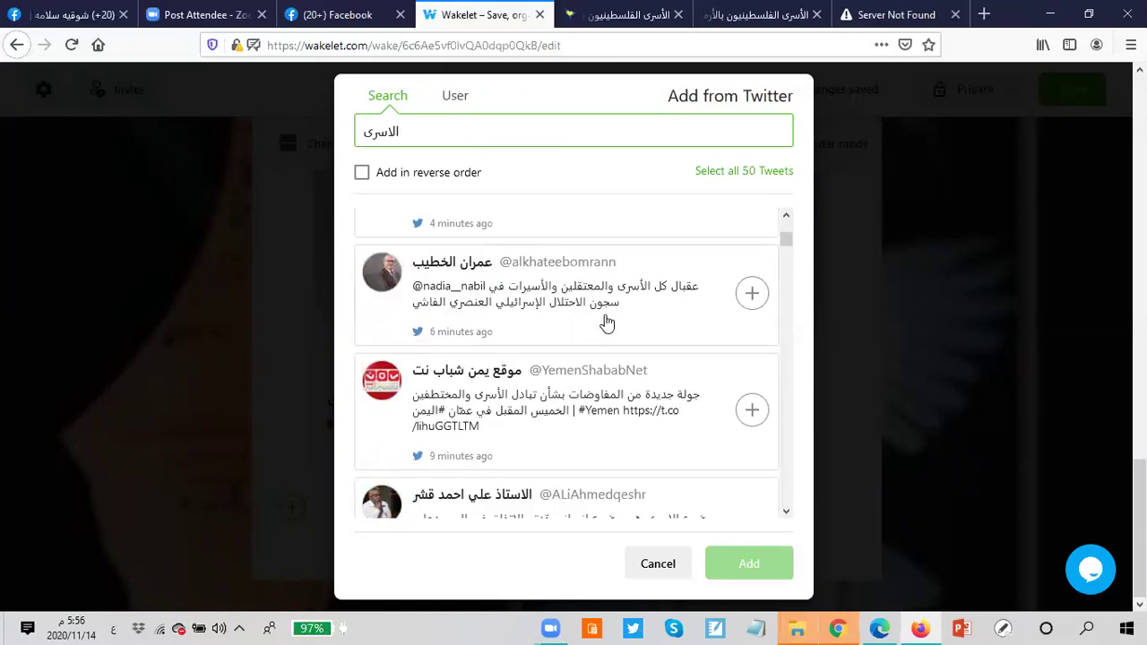
scroll(610, 385, down, 3)
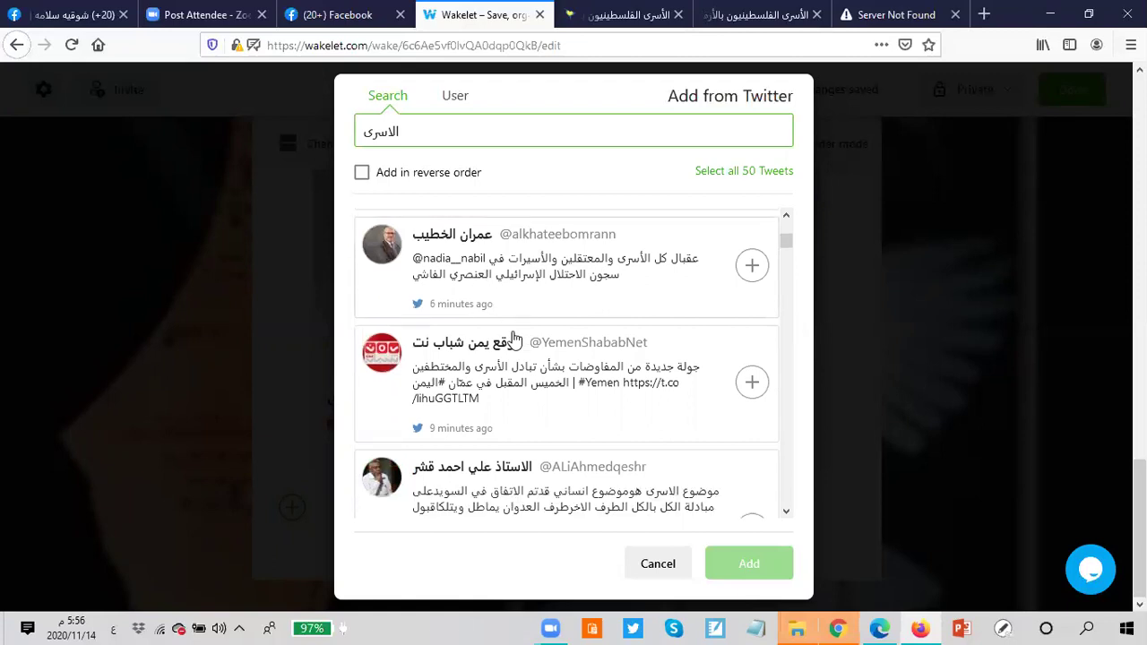
scroll(623, 403, down, 2)
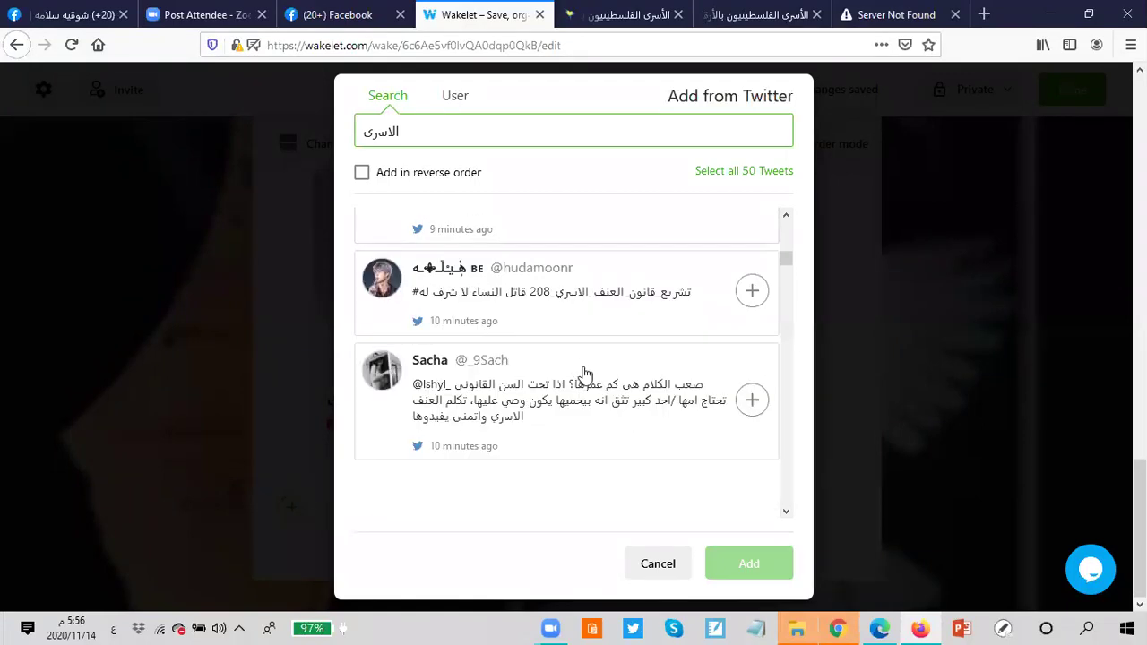
scroll(584, 372, down, 3)
Add two tweets from the results to the collection: "الترابط الأسرى" and the one with the hashtag #تشريع_قانون_العنف_الأسري_209.
click(661, 335)
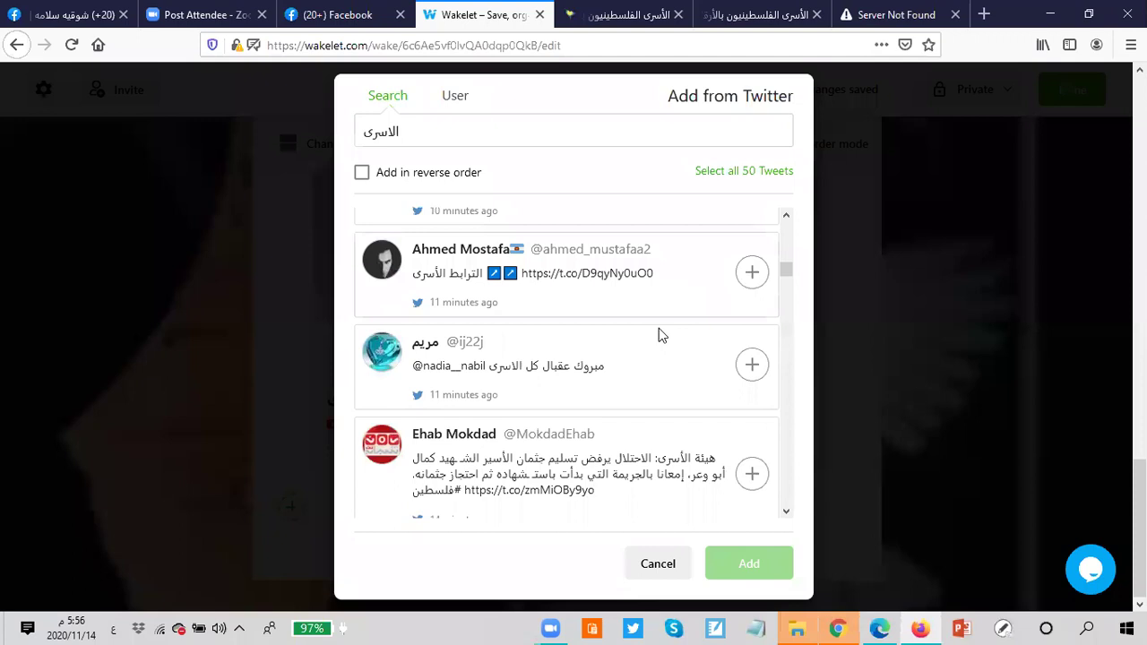
click(752, 367)
scroll(691, 371, down, 5)
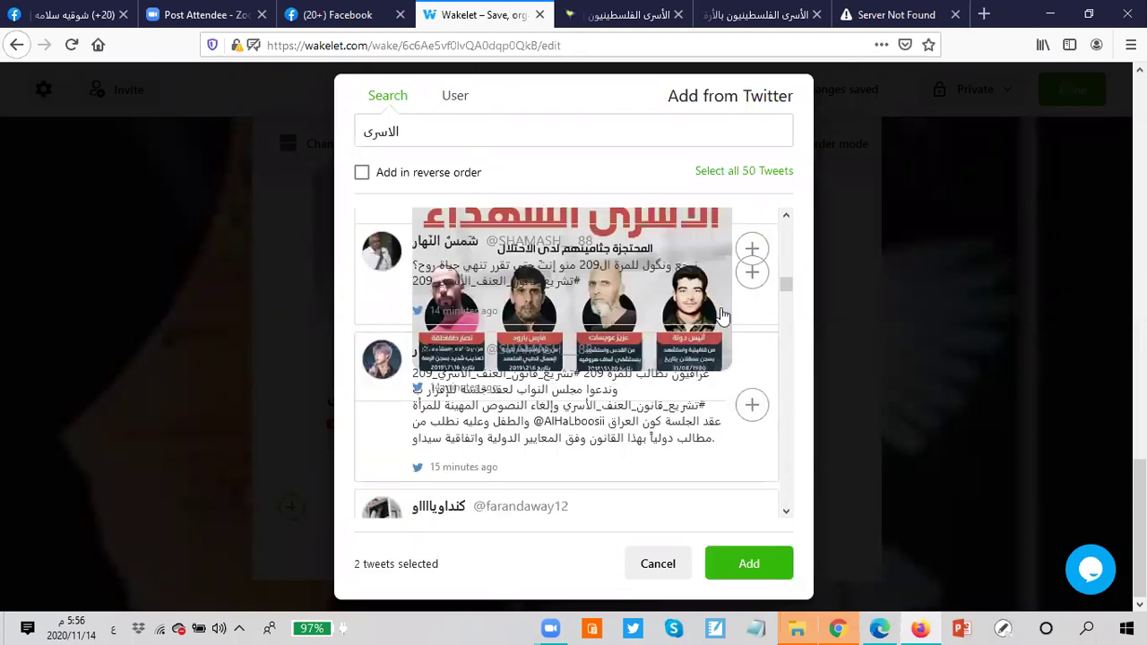
scroll(722, 316, up, 3)
click(747, 272)
scroll(762, 391, down, 3)
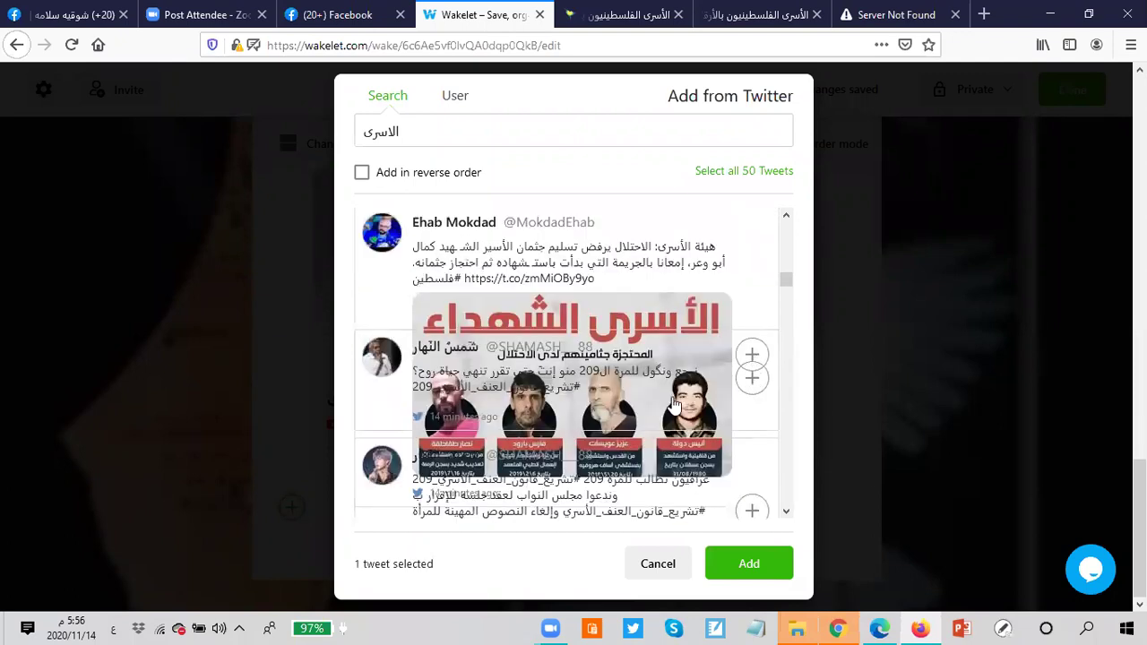
click(752, 377)
scroll(686, 386, down, 3)
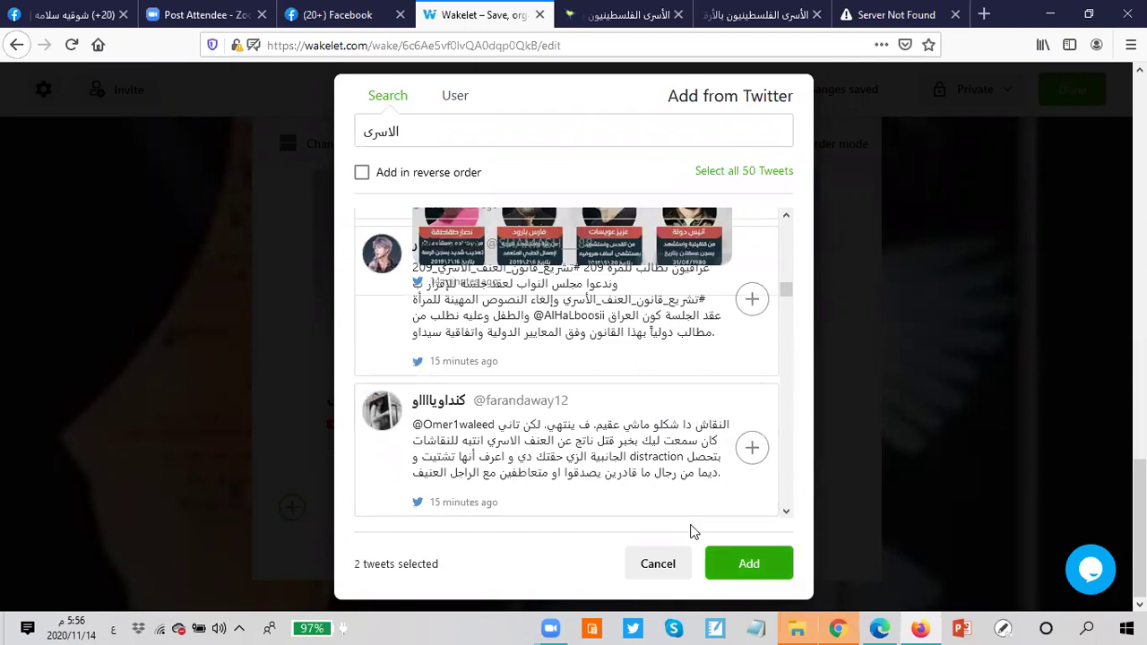
scroll(691, 533, up, 2)
click(713, 557)
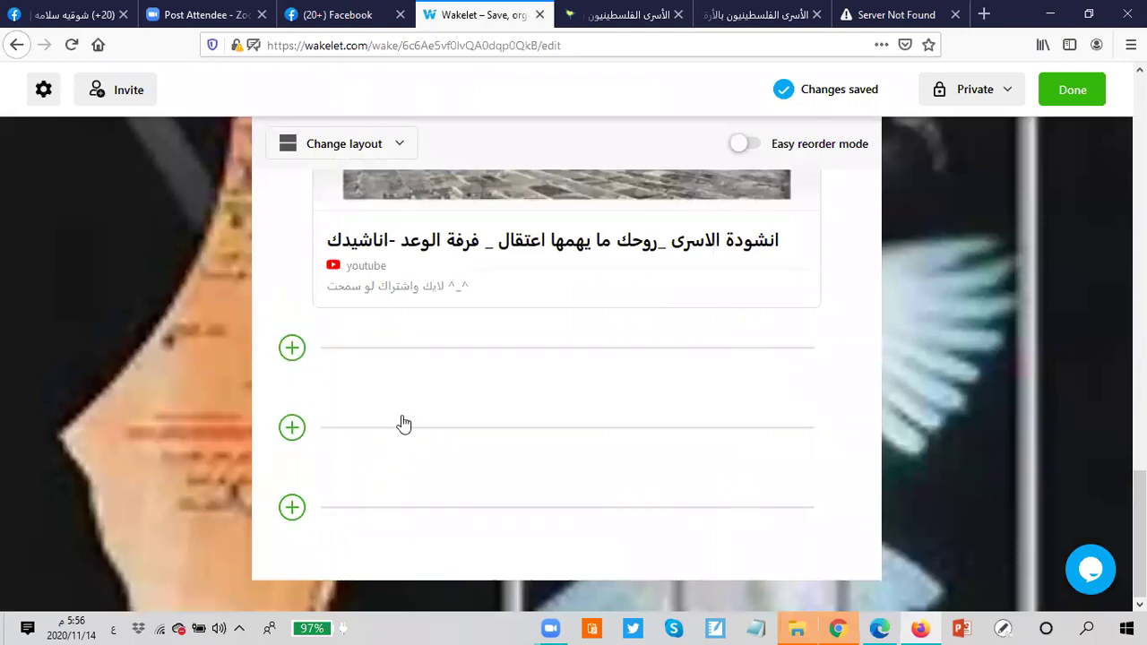
Check the newly added tweets, start adding bookmarks below them, and look through the saved bookmarks.
scroll(515, 403, down, 2)
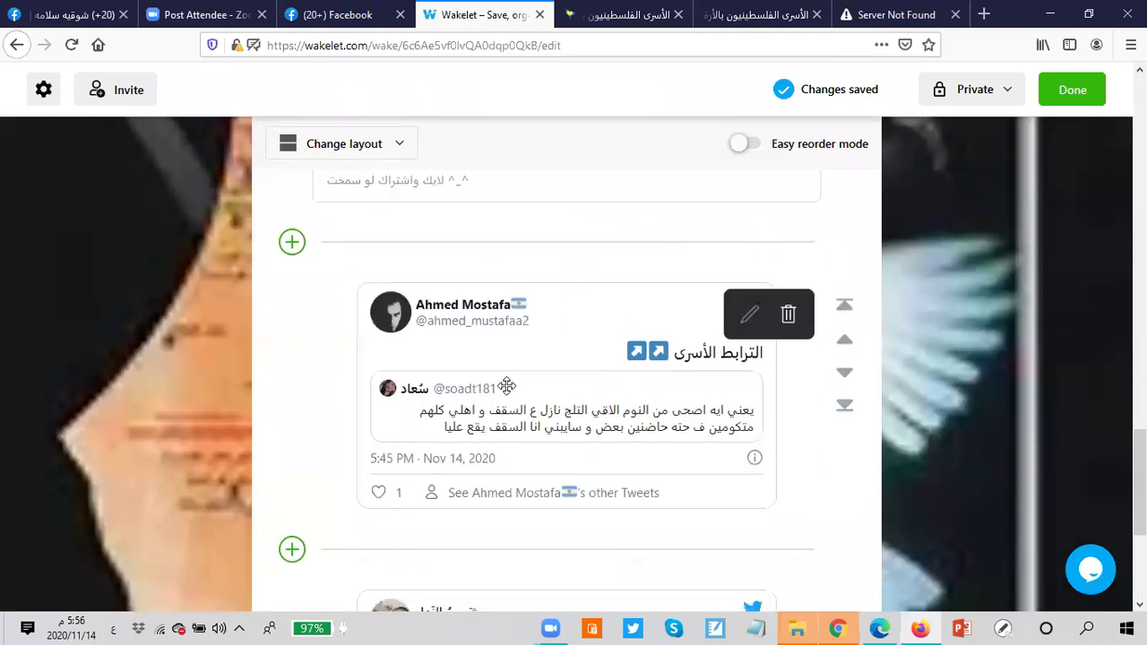
scroll(507, 385, down, 3)
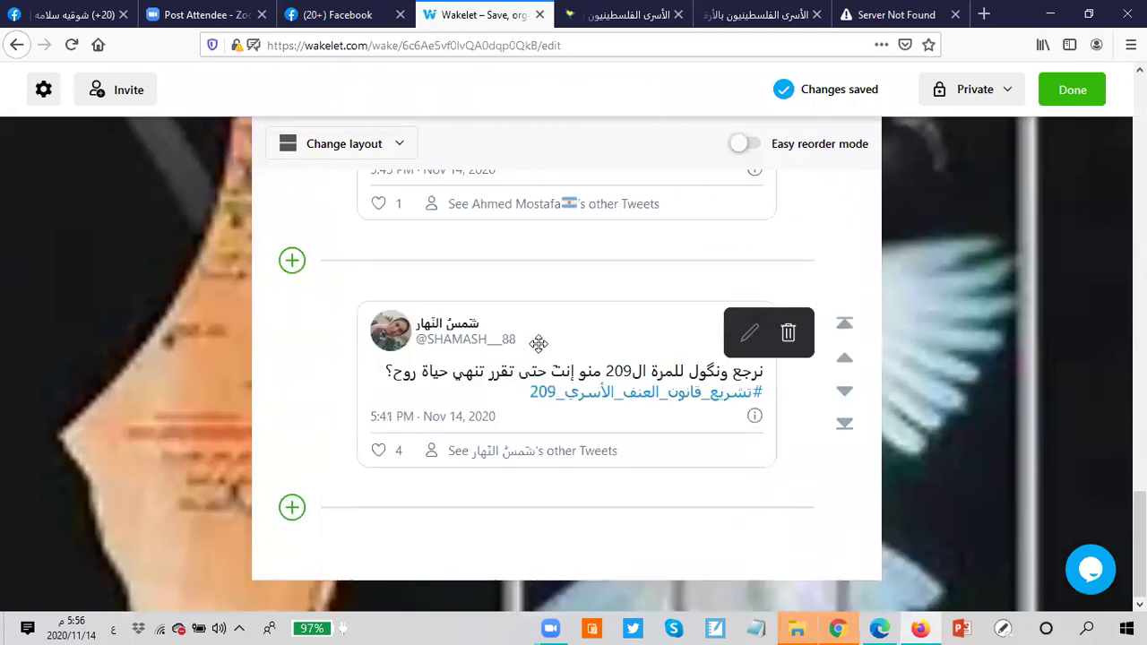
scroll(538, 344, up, 3)
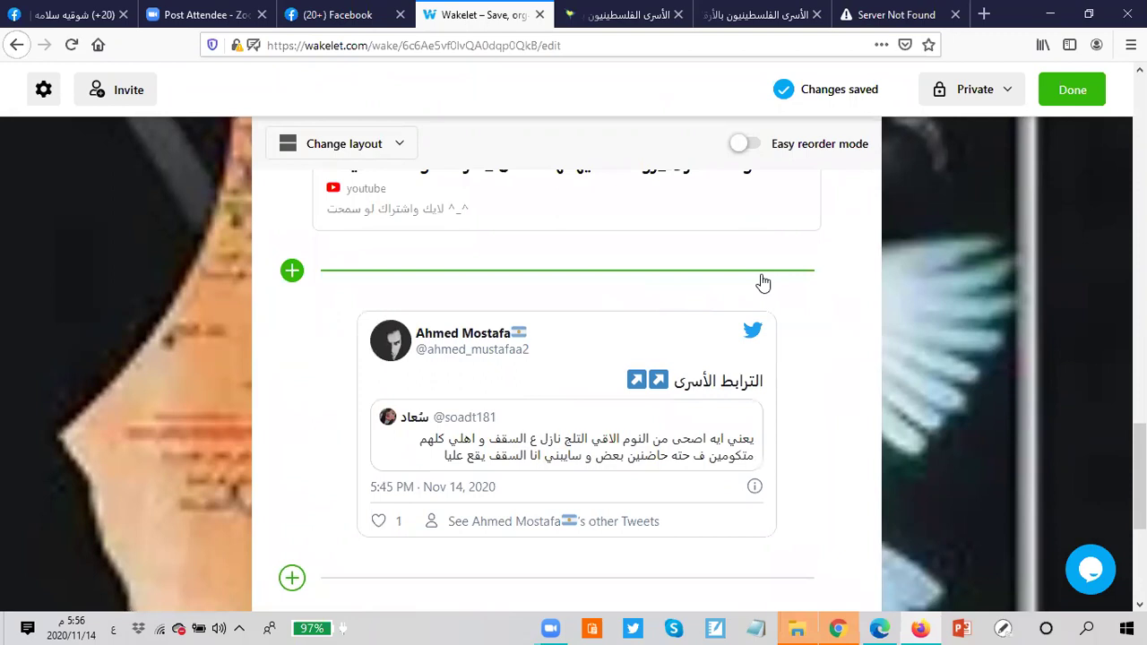
scroll(574, 389, down, 1)
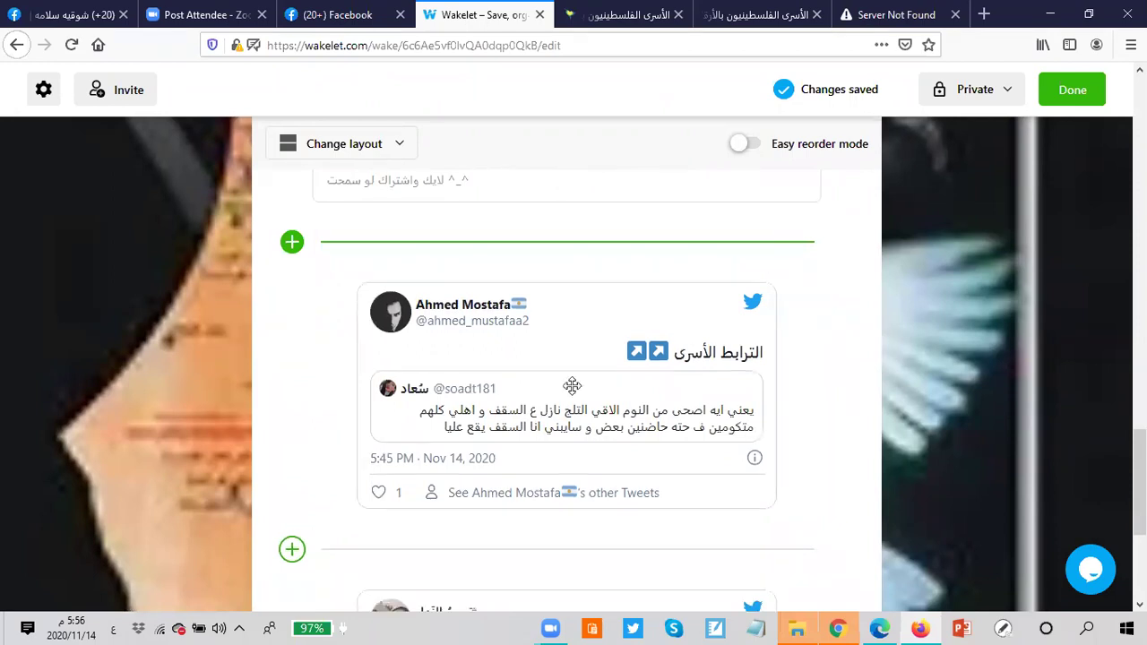
scroll(310, 523, down, 2)
click(293, 510)
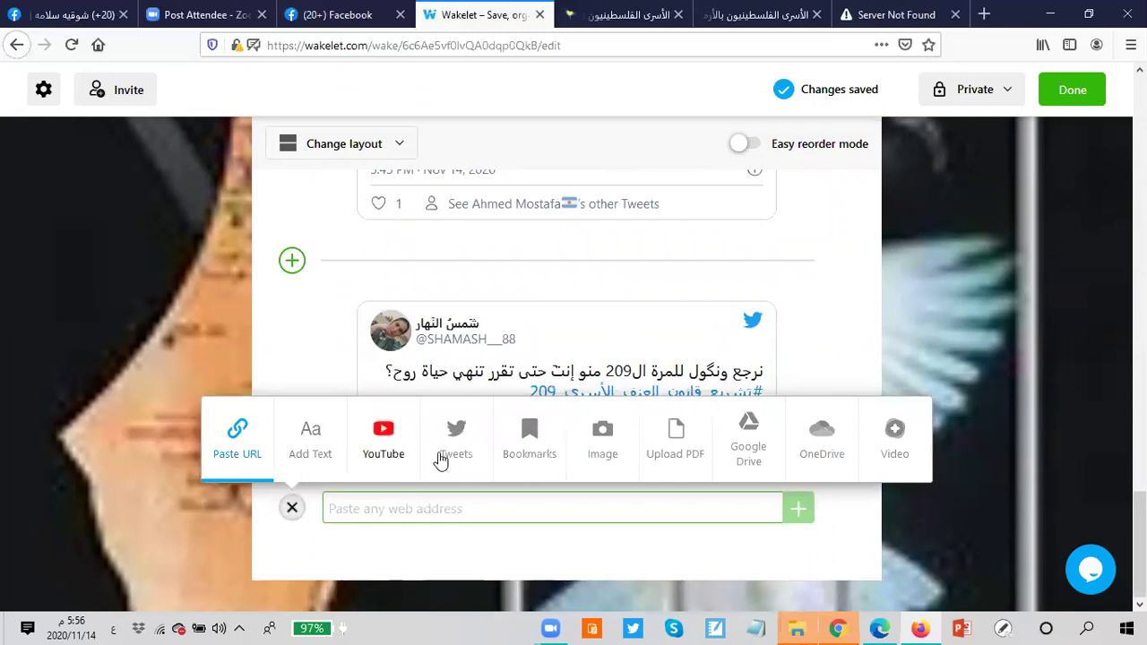
click(536, 453)
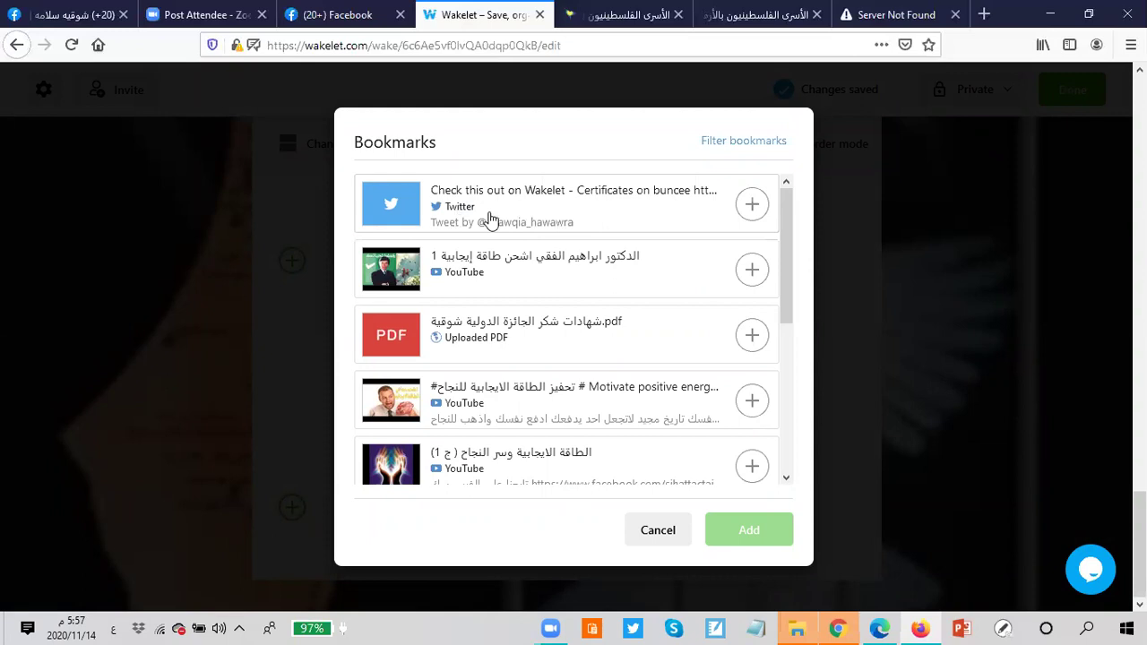
scroll(560, 323, down, 4)
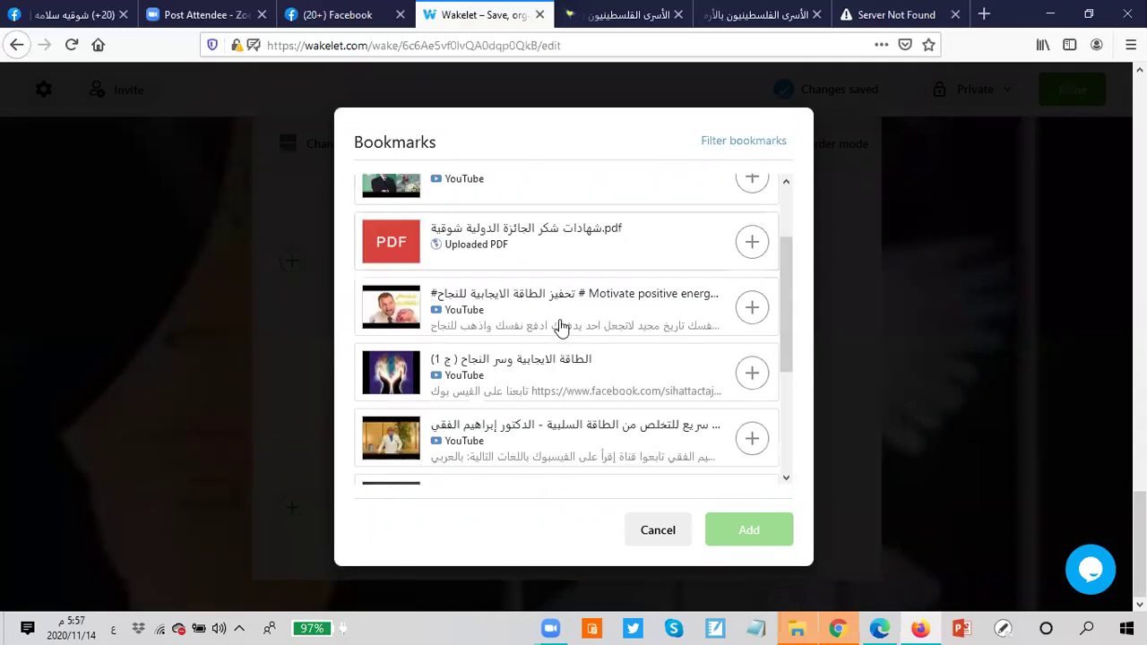
scroll(558, 305, up, 4)
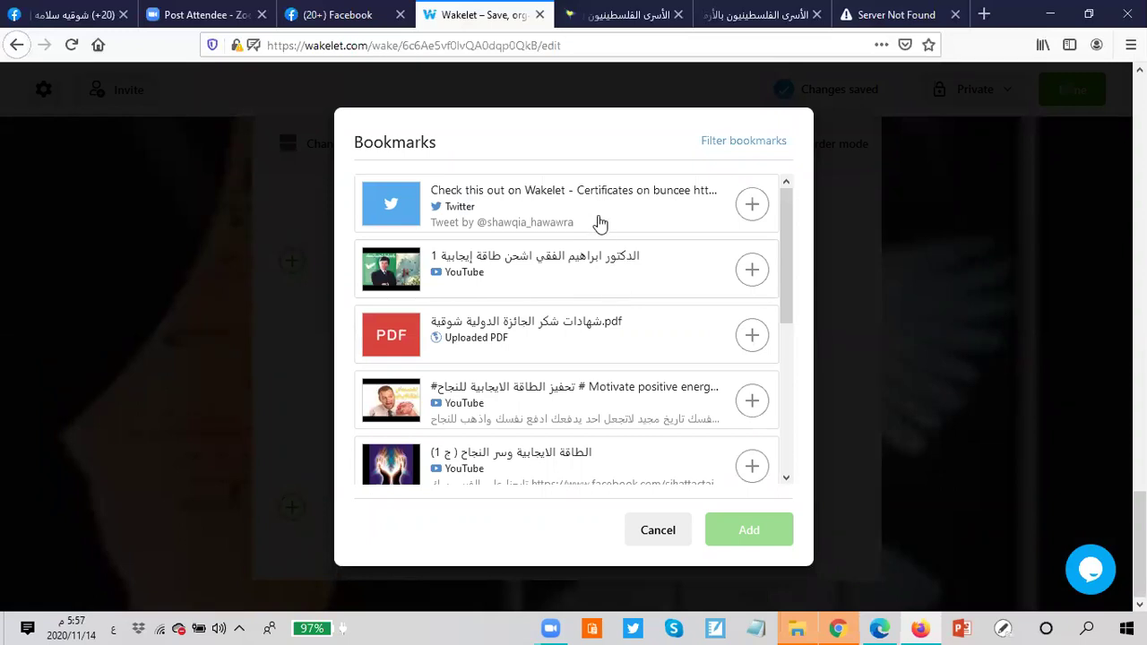
scroll(584, 313, down, 8)
scroll(558, 316, down, 2)
scroll(556, 313, up, 10)
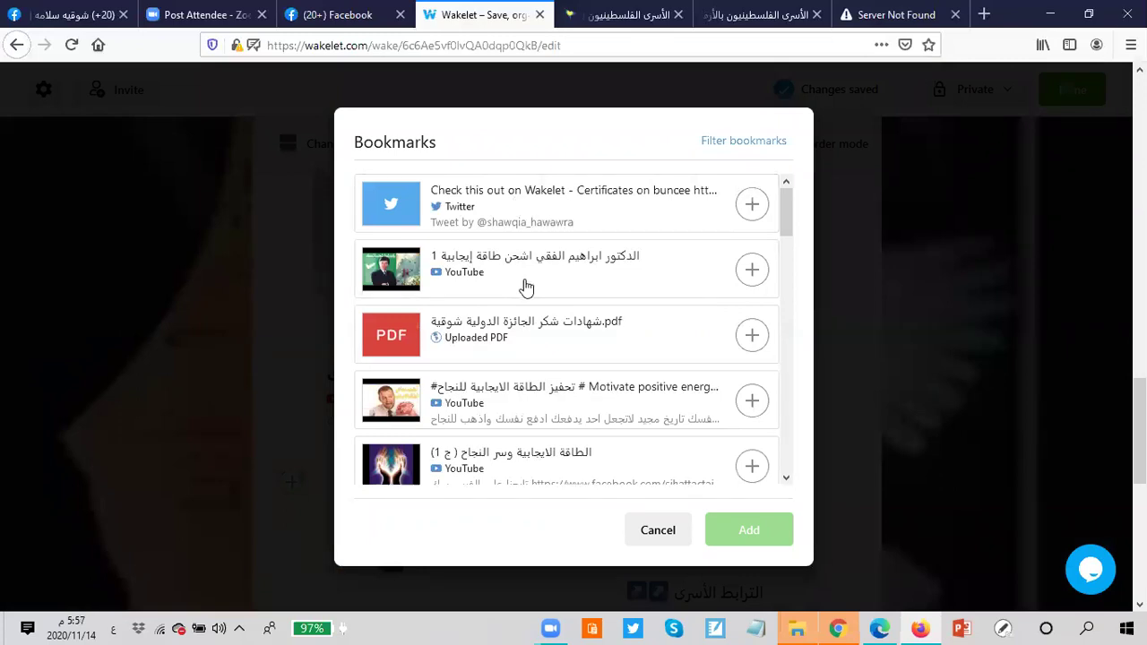
scroll(525, 284, down, 2)
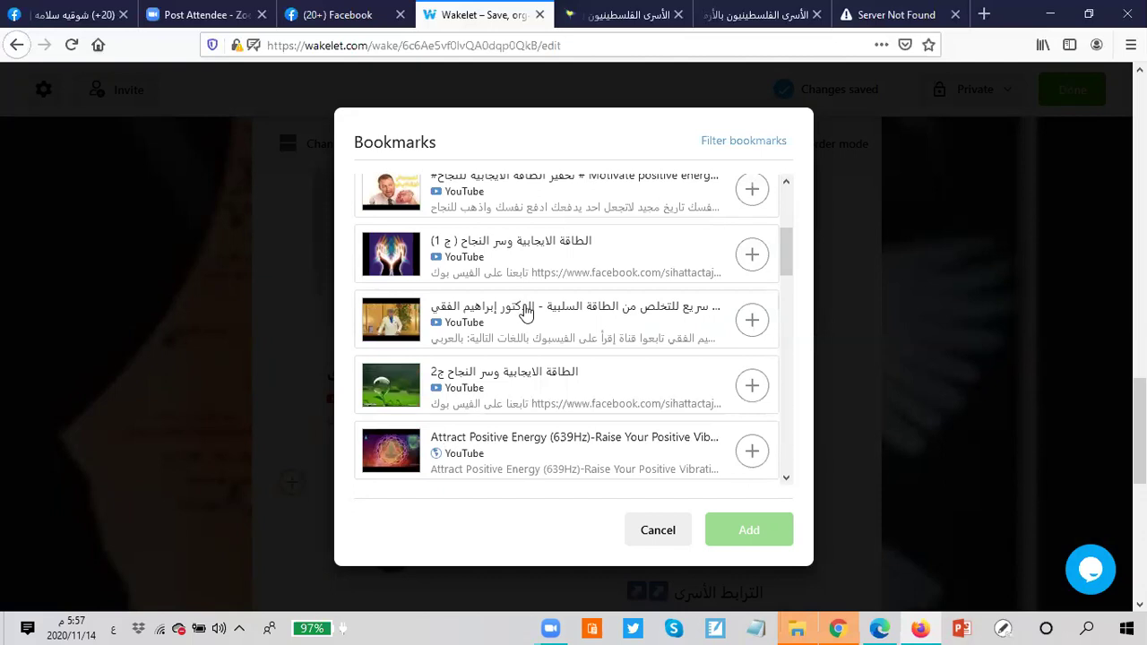
scroll(518, 318, up, 2)
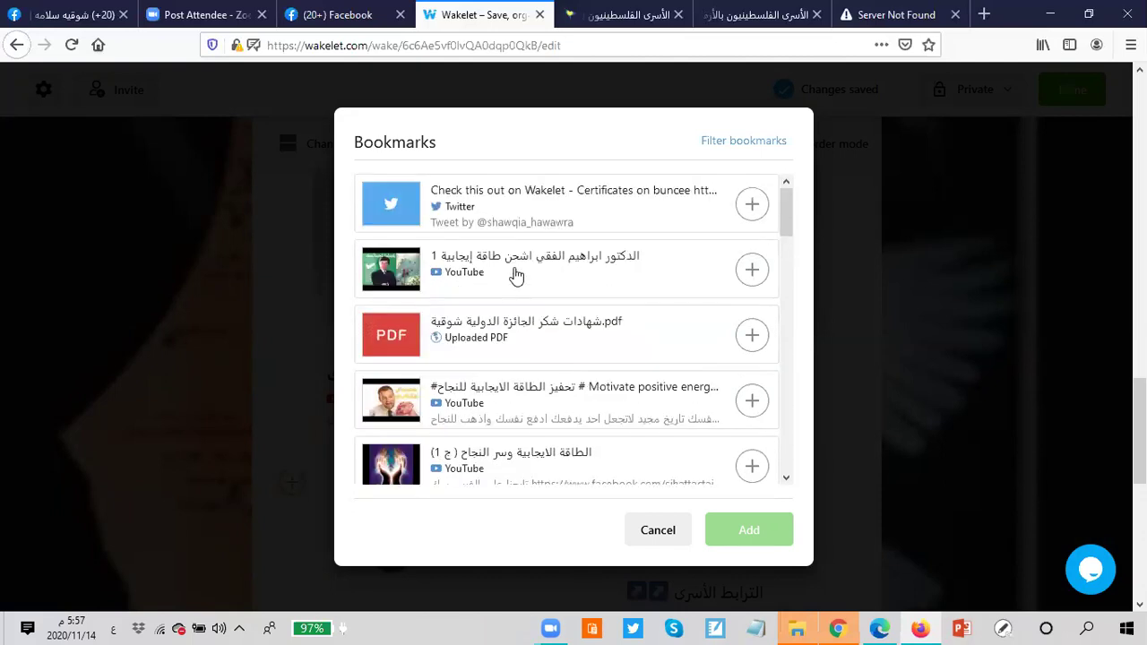
scroll(548, 293, down, 12)
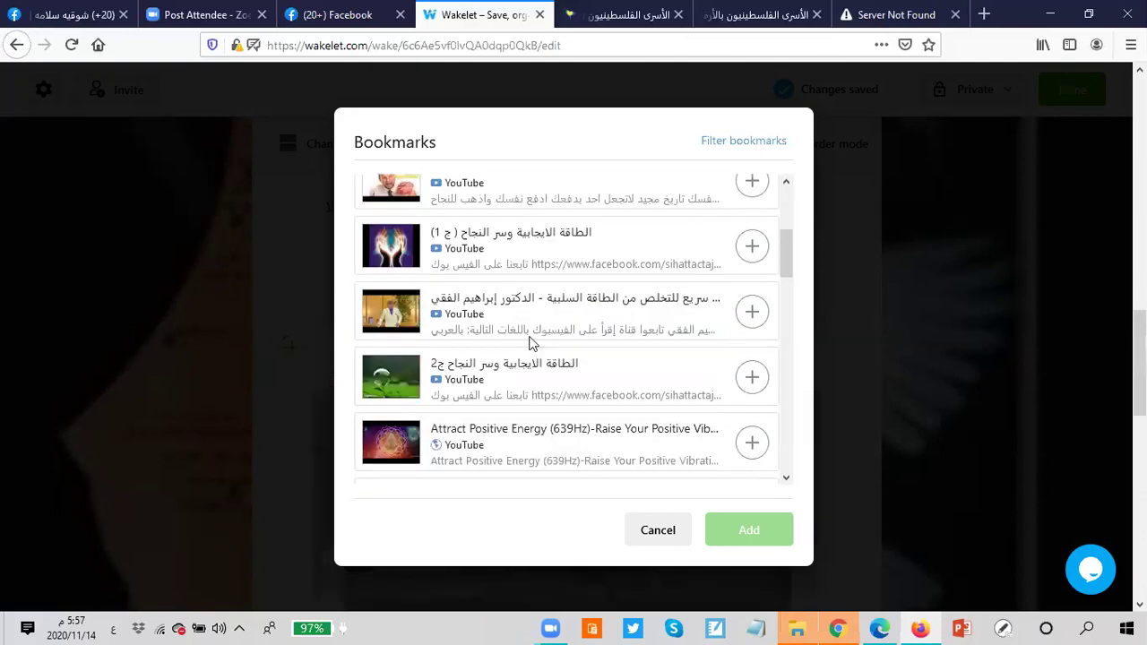
scroll(566, 375, down, 5)
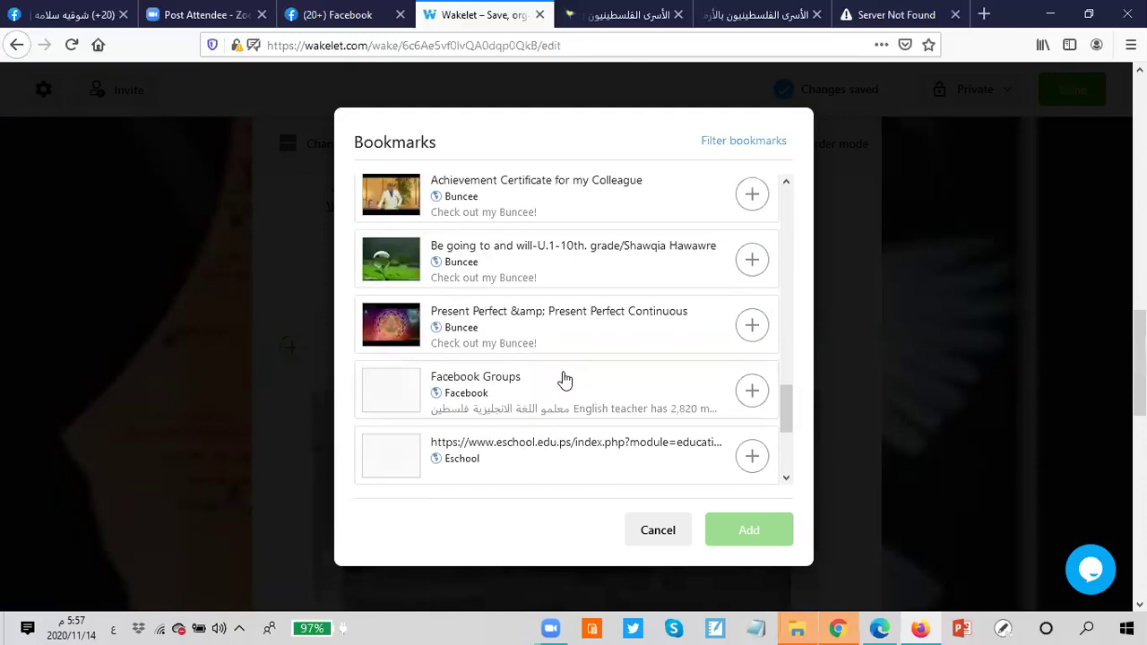
scroll(563, 374, up, 6)
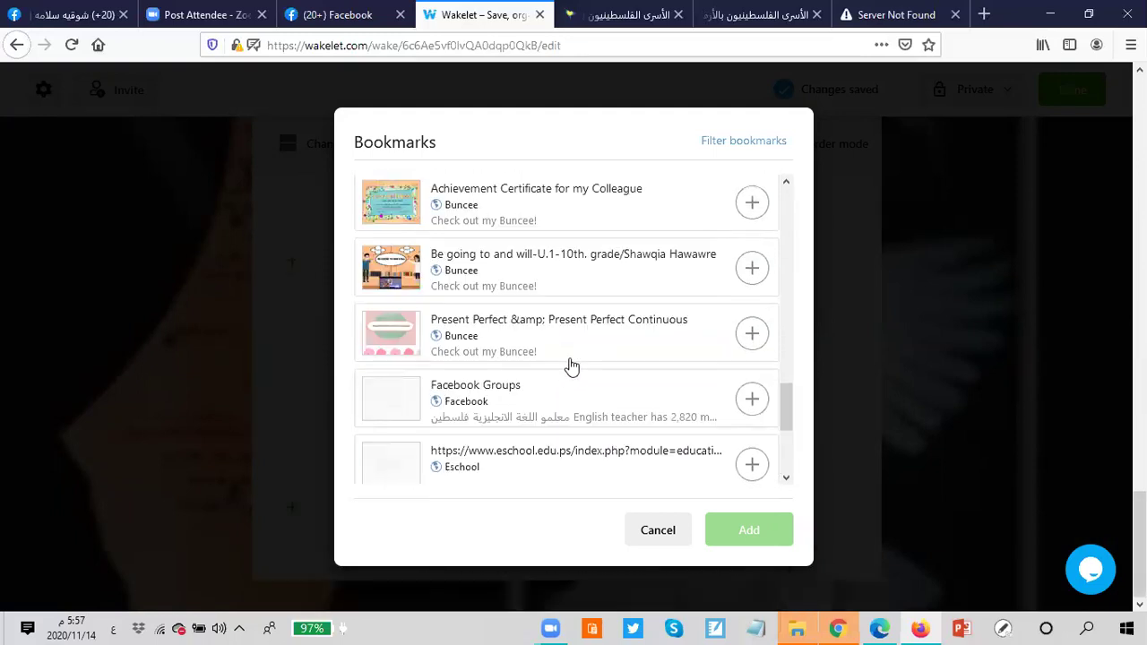
scroll(574, 358, up, 5)
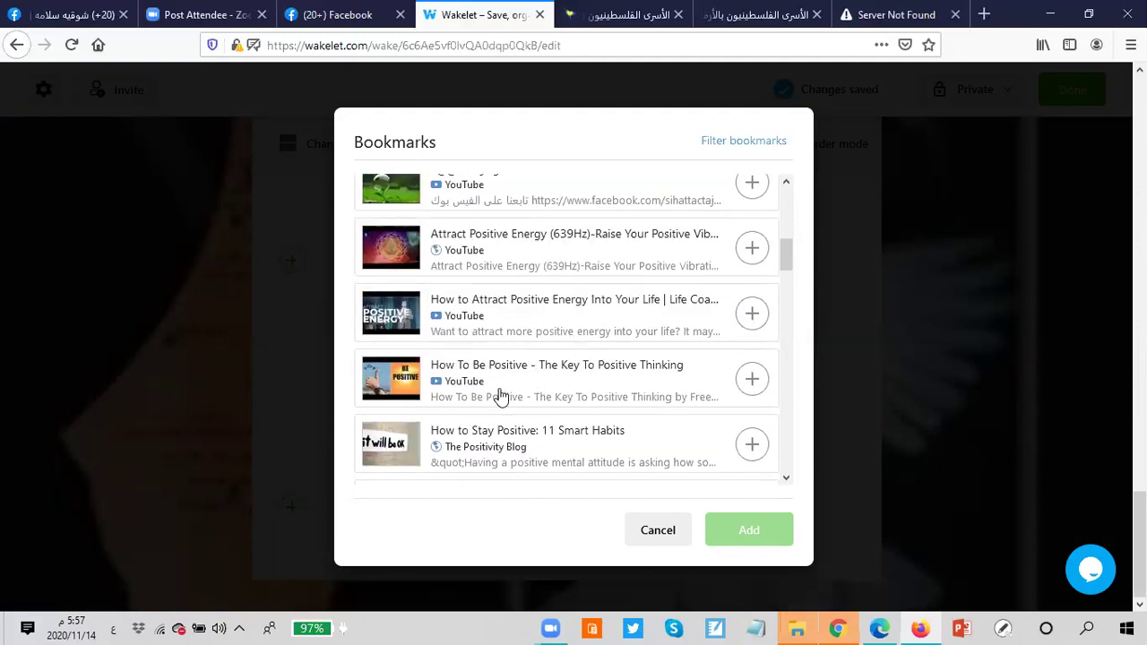
scroll(524, 387, up, 2)
scroll(517, 386, up, 2)
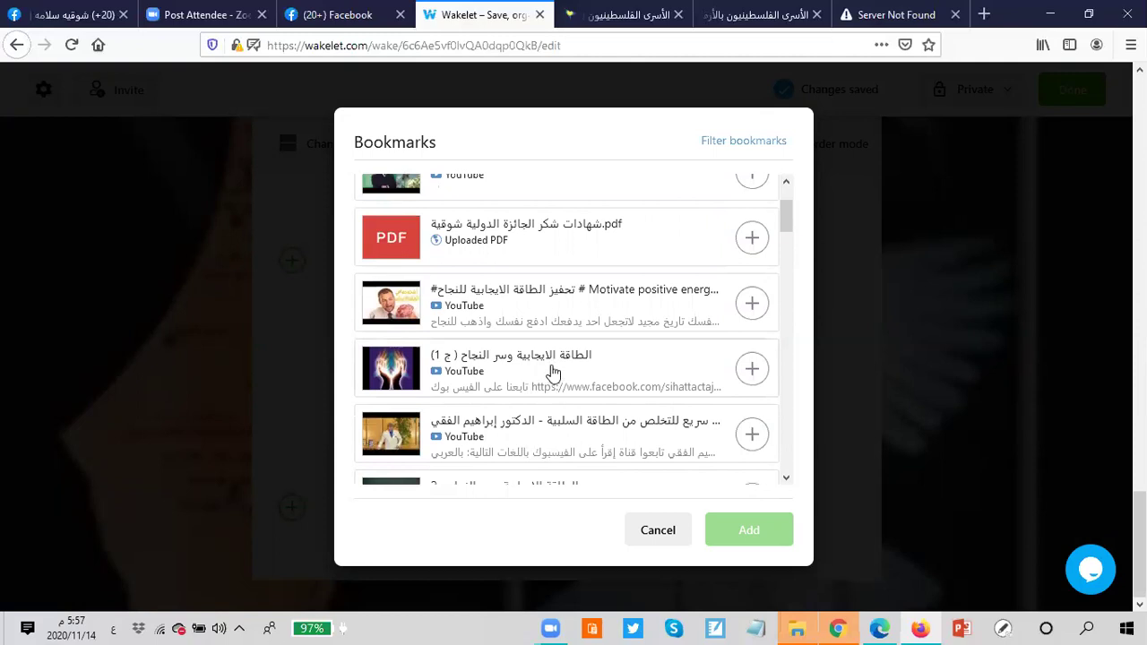
Add the bookmarked YouTube videos "الطاقة الايجابية وسر النجاح ( ج 1)" and "تمرين سريع للتخلص من الطاقة السلبية" to the collection.
click(752, 368)
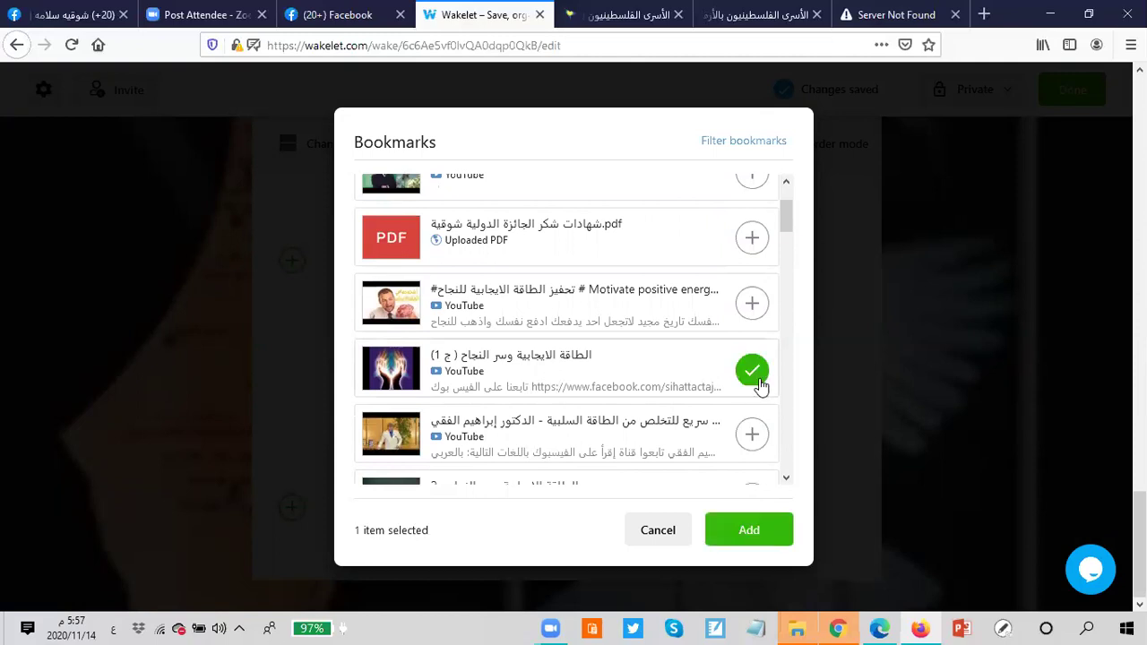
click(754, 436)
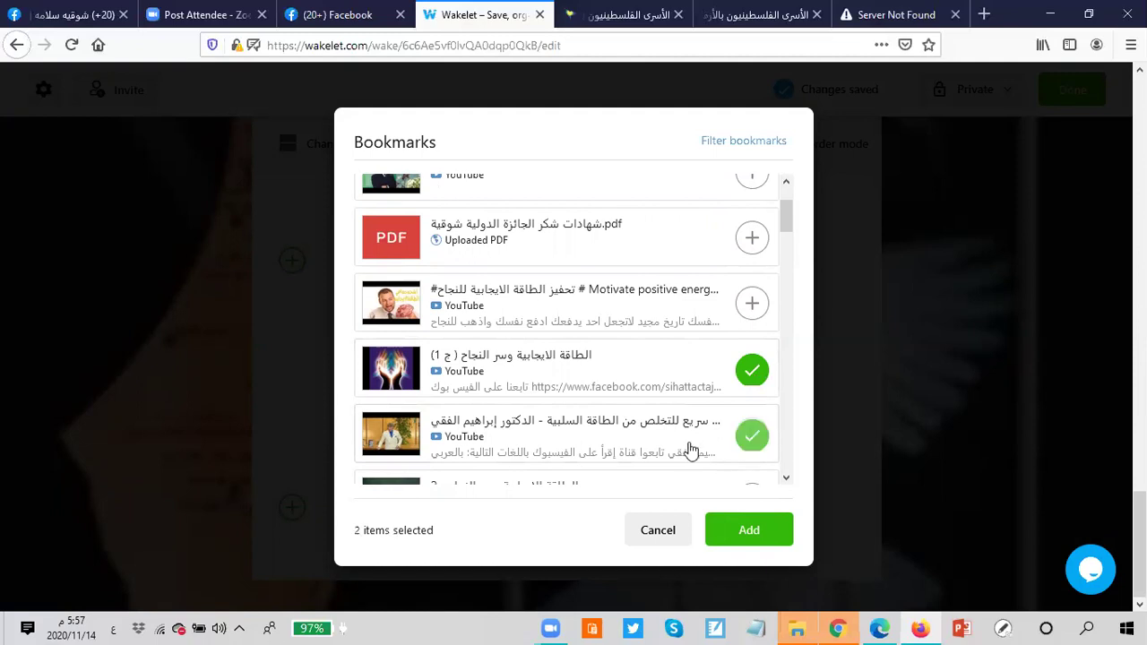
click(751, 530)
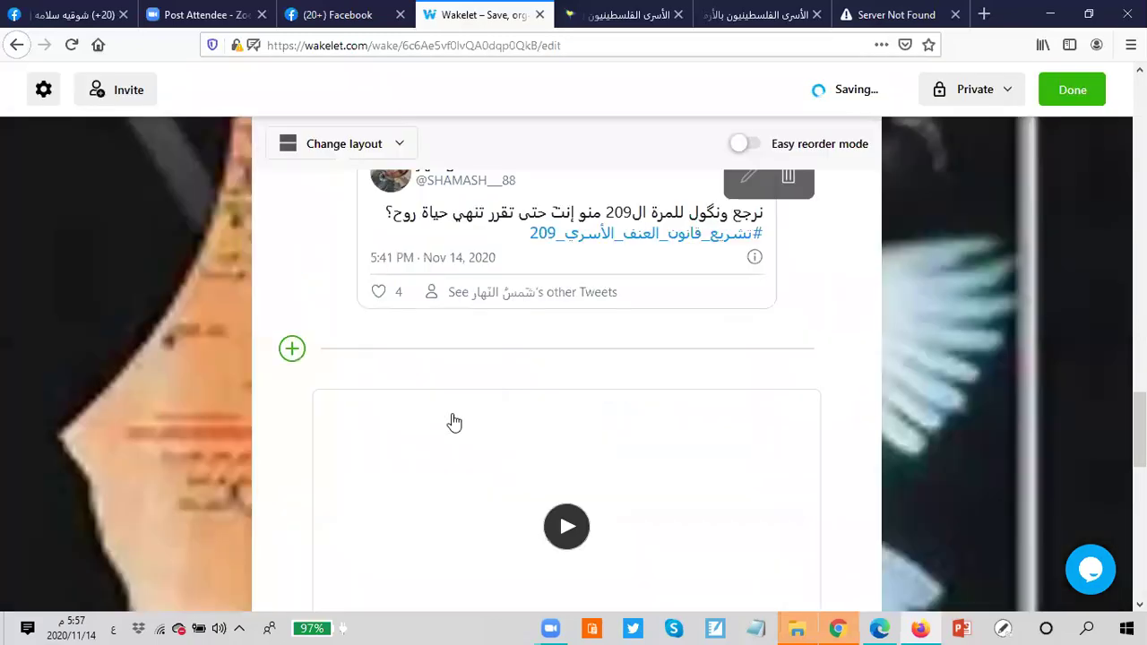
Upload the image OIP from the اسرى pictures folder as a new item at the end of the collection.
scroll(484, 410, down, 4)
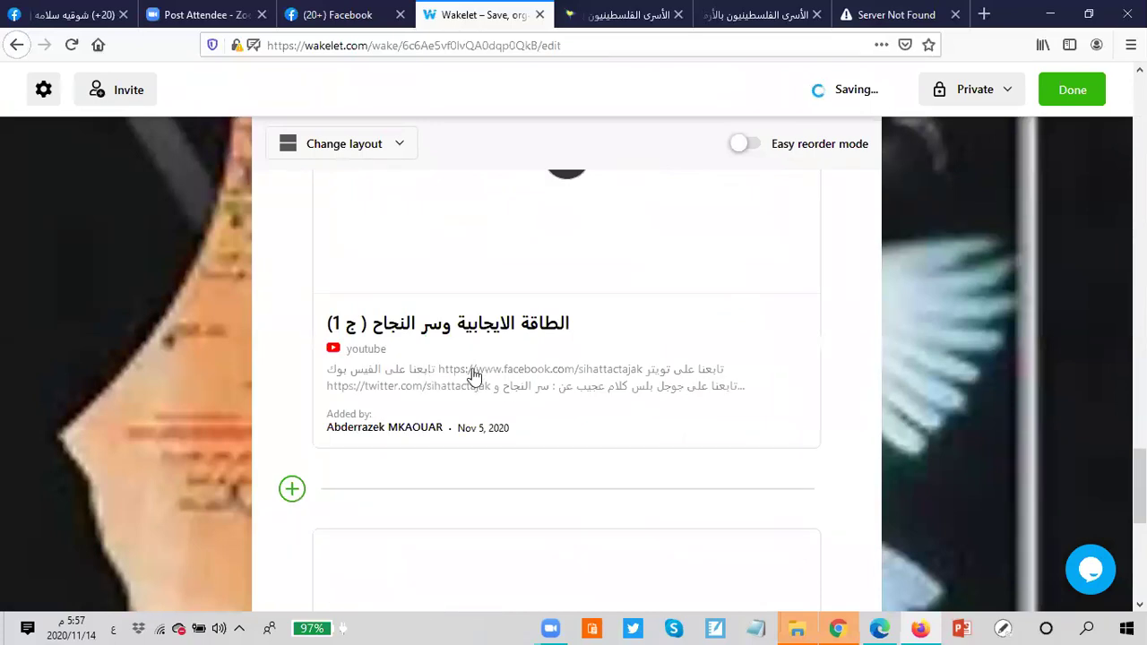
scroll(489, 388, down, 2)
scroll(492, 386, up, 4)
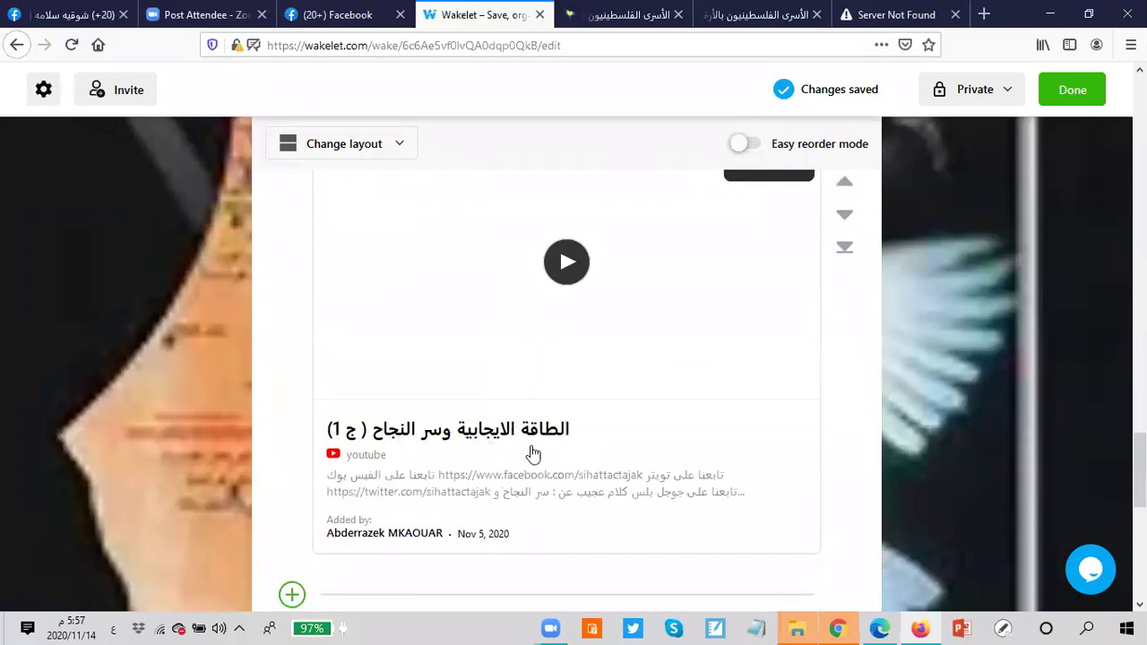
scroll(533, 453, down, 3)
scroll(554, 416, down, 3)
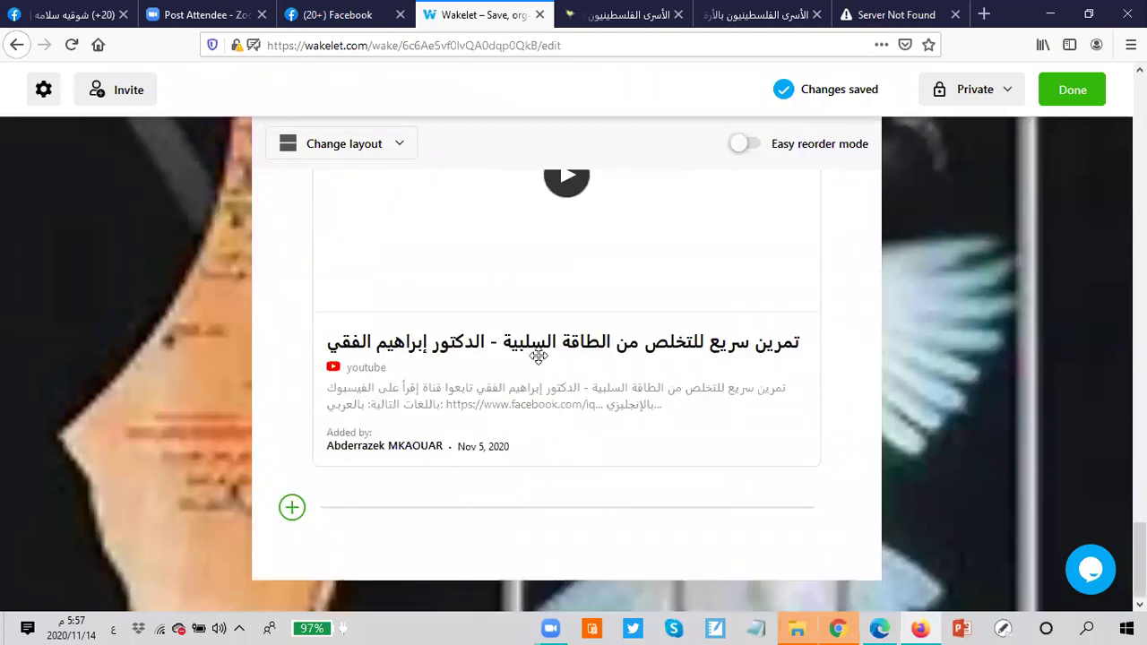
scroll(560, 383, down, 2)
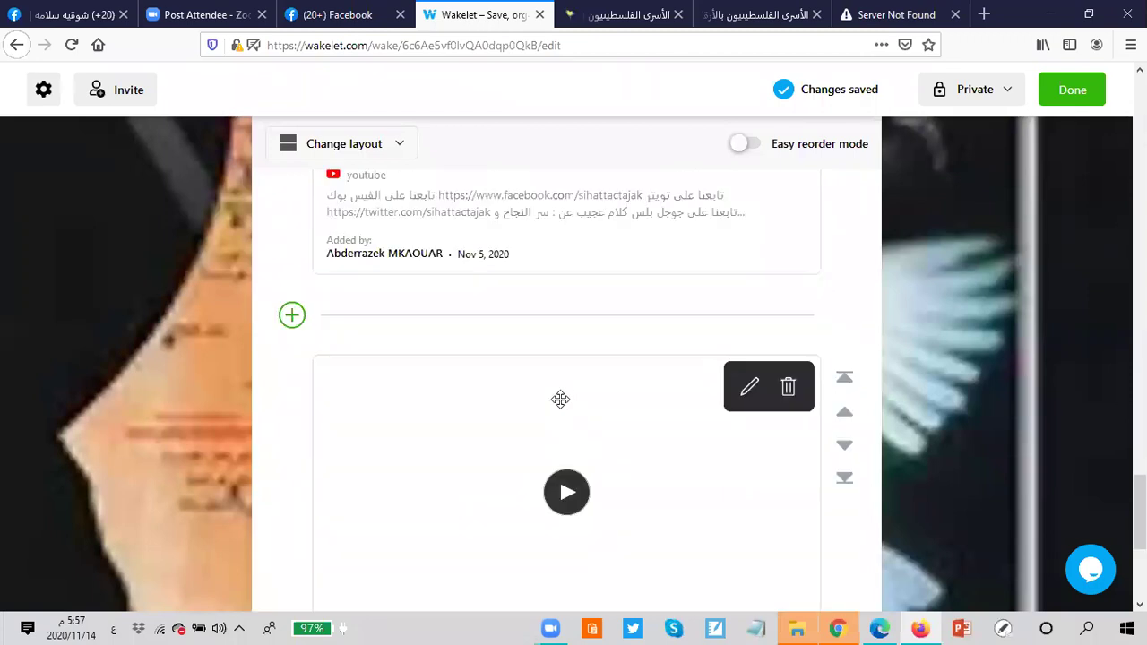
scroll(277, 520, up, 2)
click(293, 509)
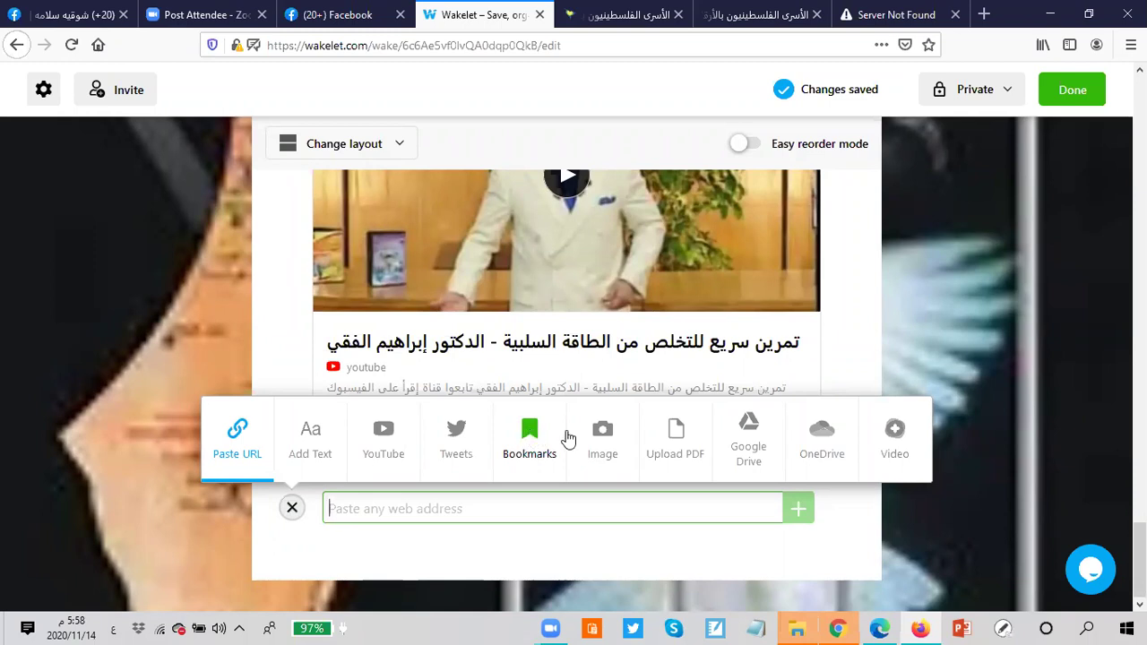
mouse_move(593, 459)
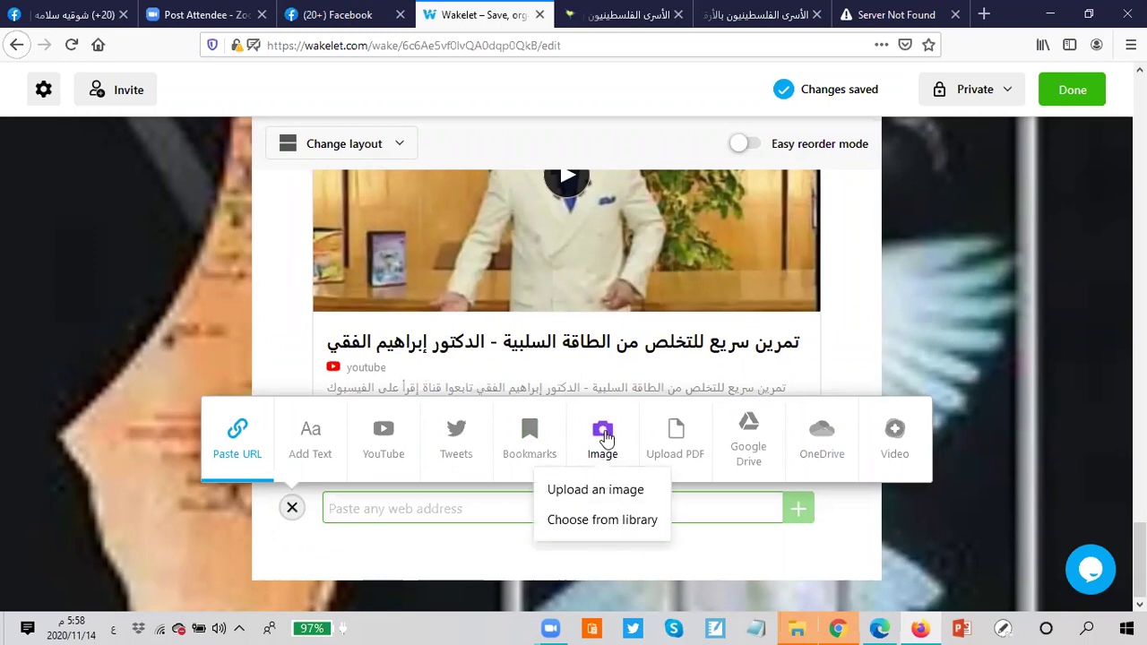
click(588, 495)
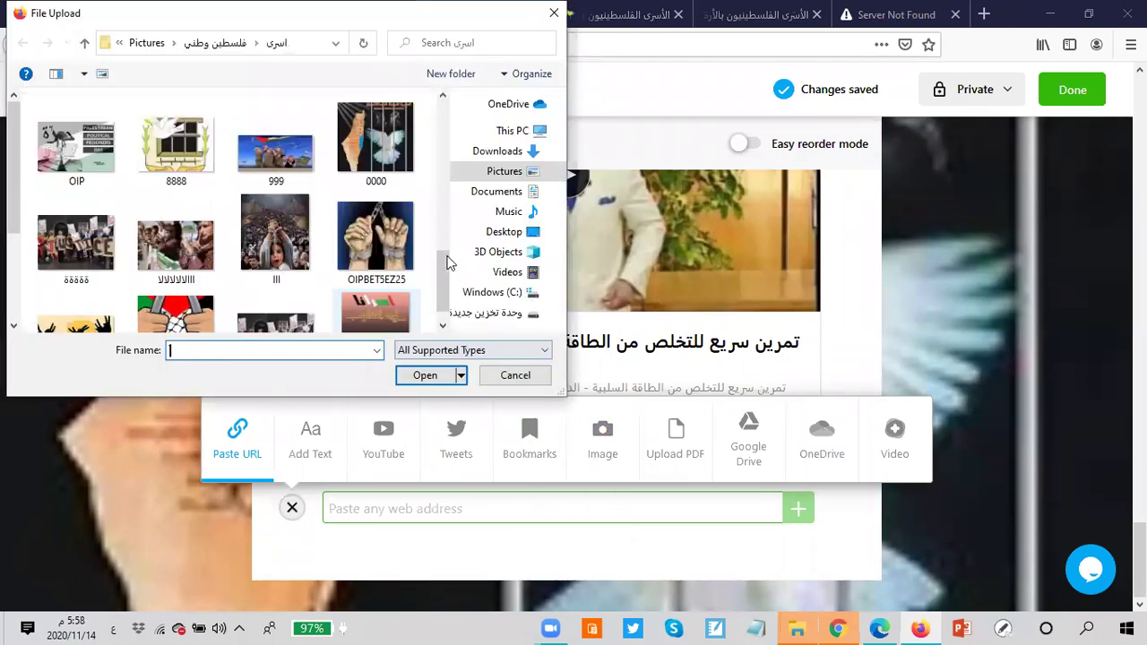
drag(446, 277, 437, 134)
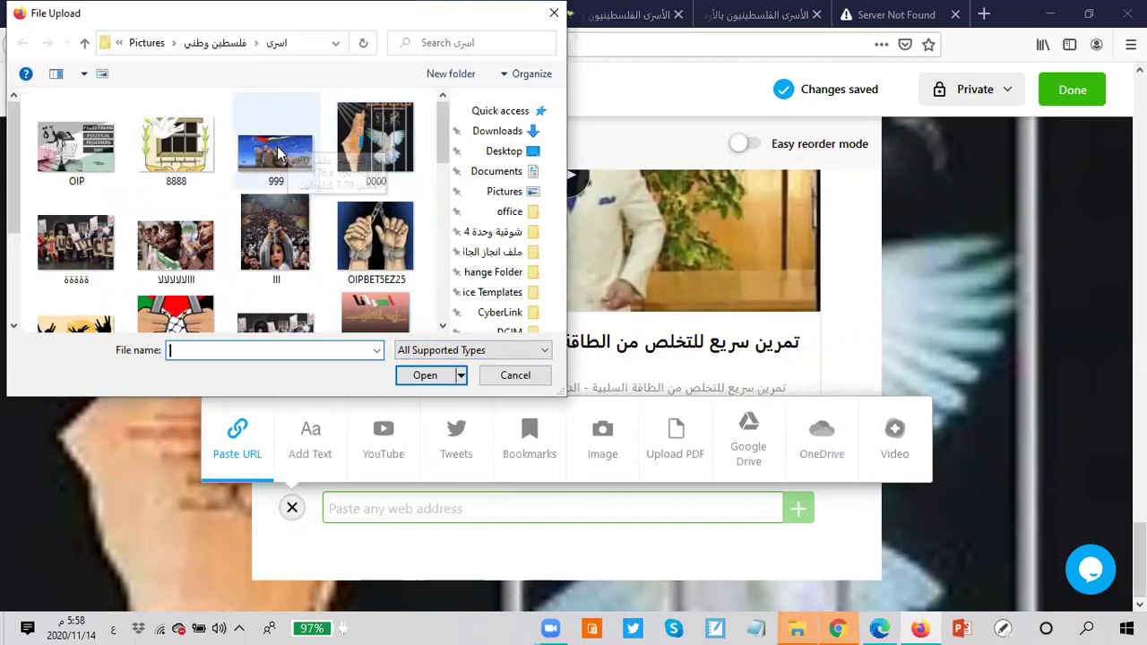
click(72, 163)
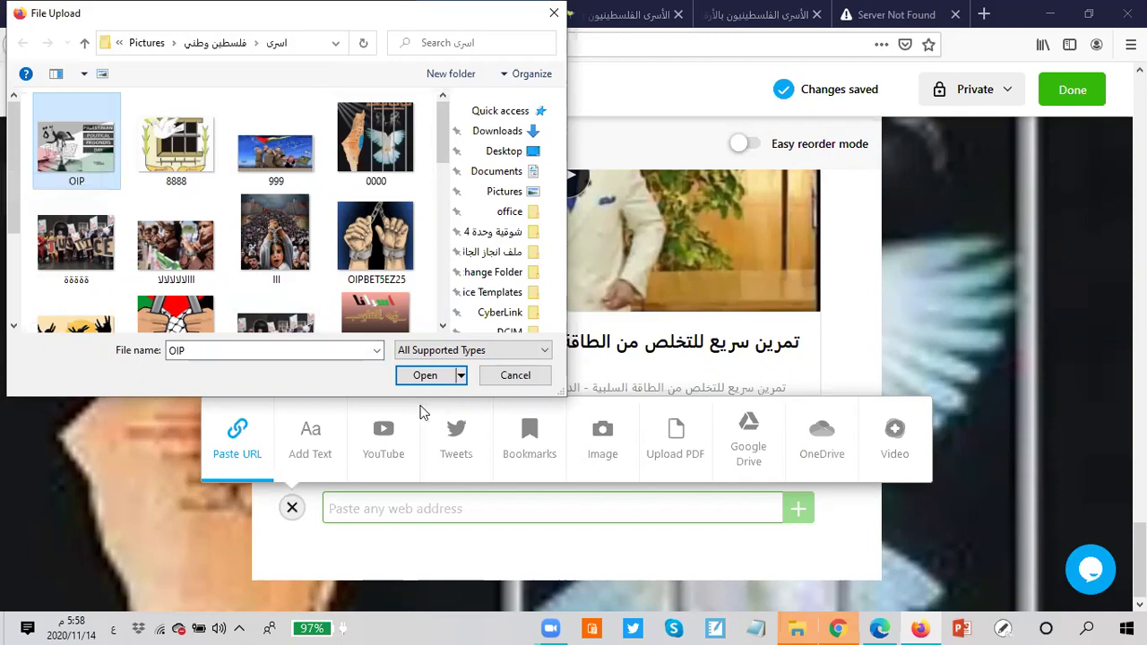
click(427, 377)
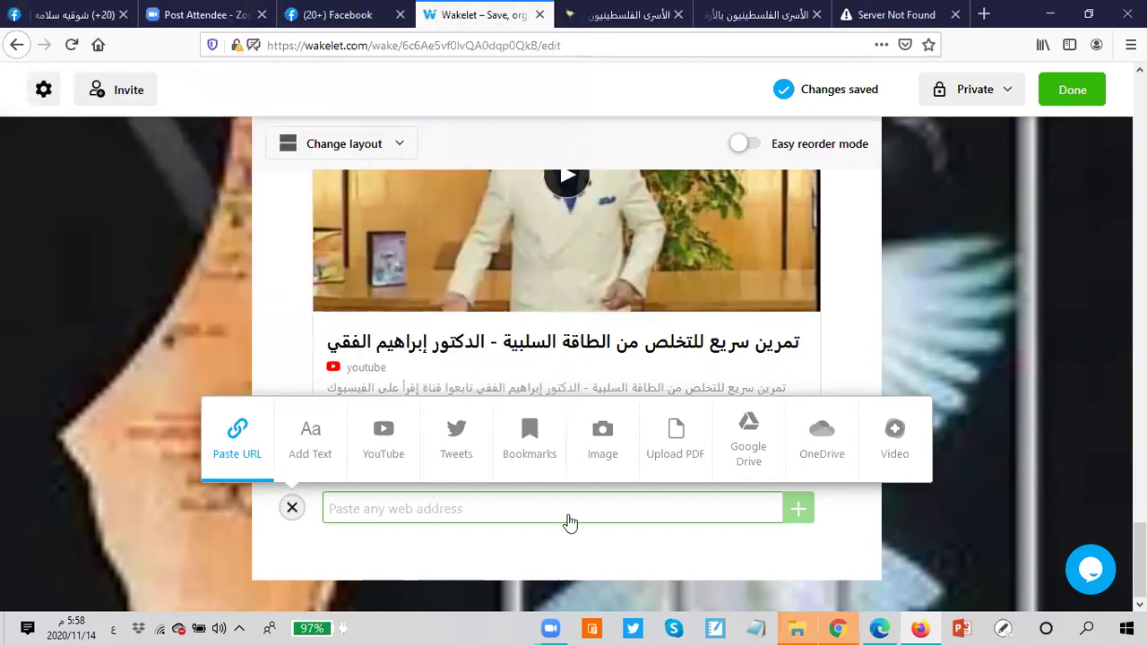
Upload all the images in the اسرى pictures folder together as new items at the end of the collection.
click(291, 507)
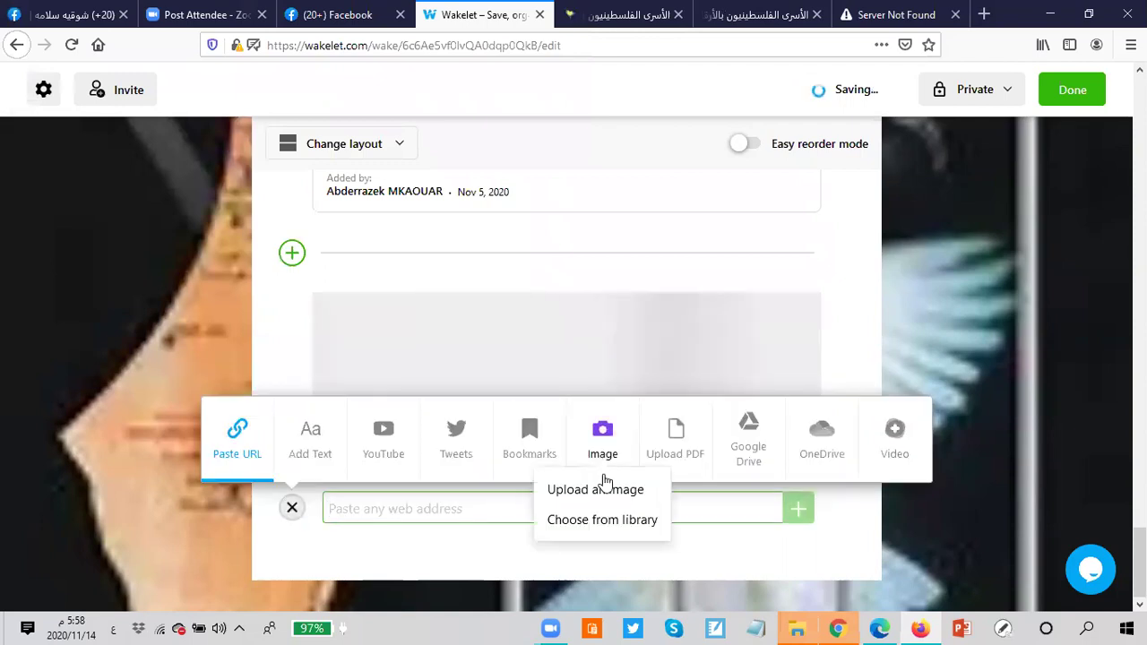
click(362, 330)
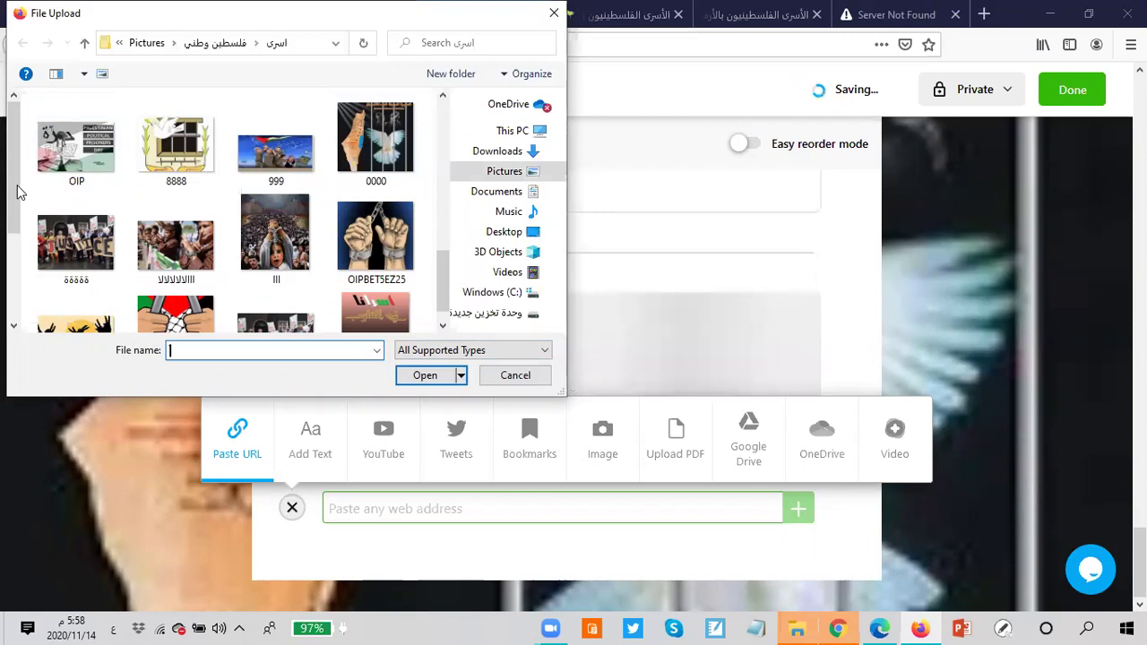
scroll(36, 278, down, 1)
scroll(176, 320, down, 1)
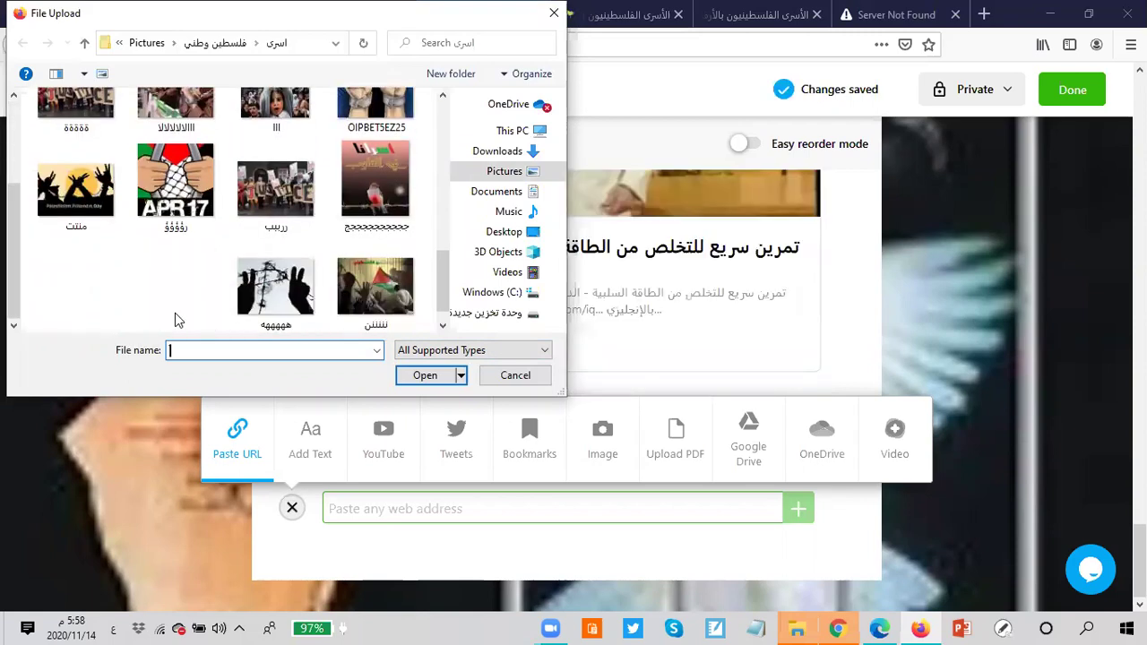
click(383, 105)
key(ctrl+a)
scroll(424, 98, up, 1)
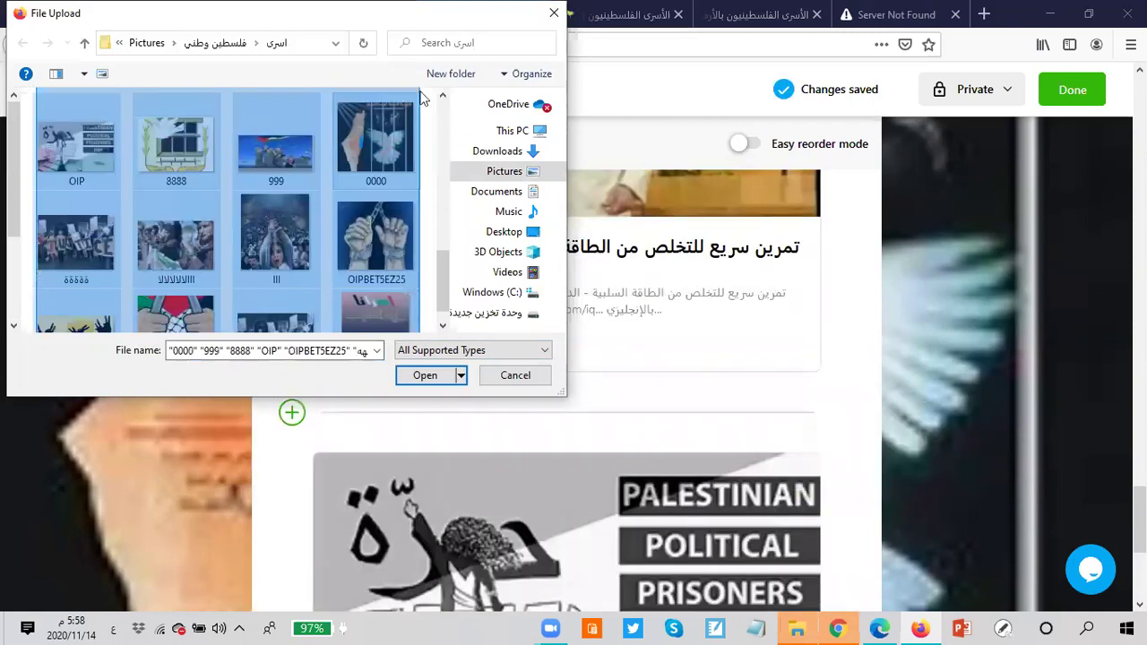
drag(425, 70, 388, 155)
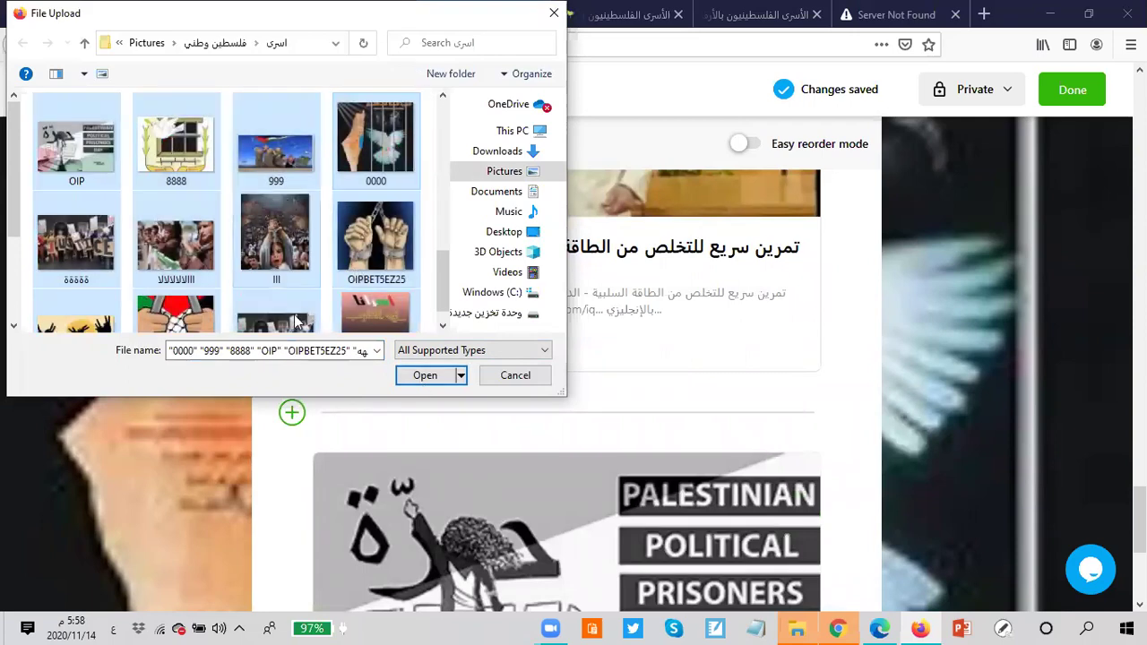
click(420, 378)
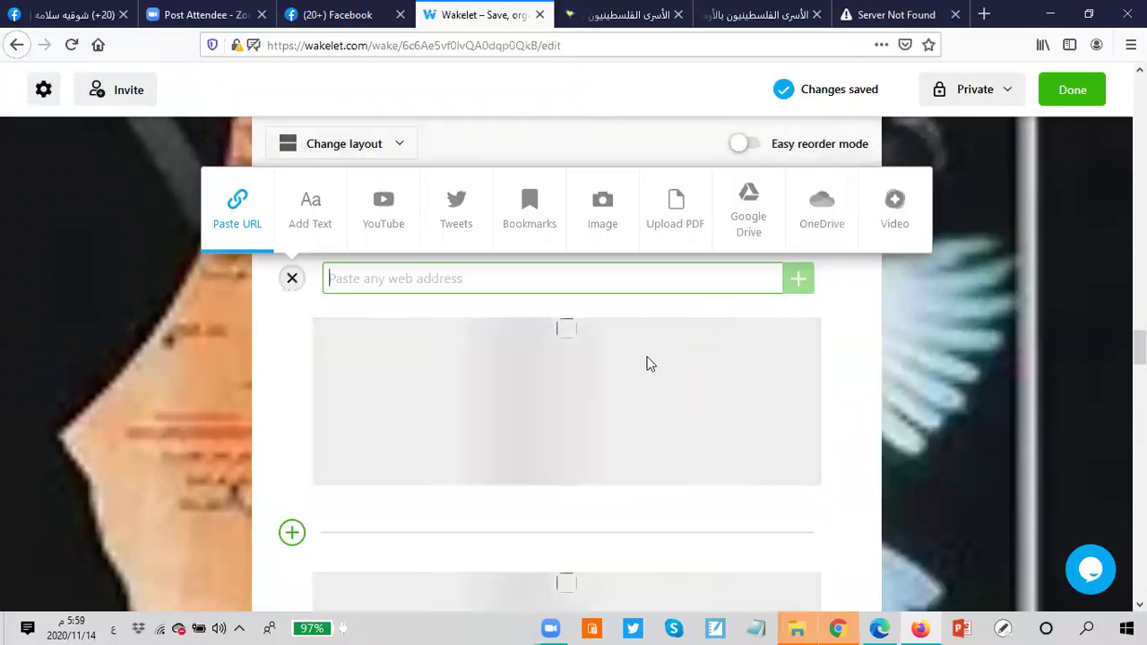
scroll(606, 341, down, 3)
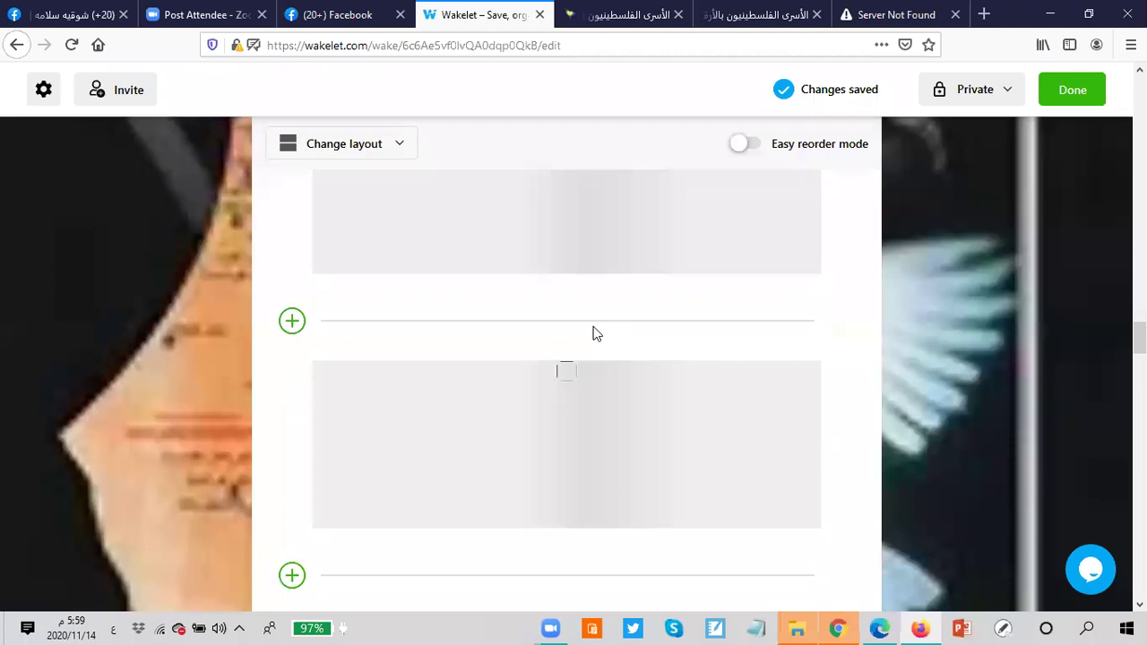
scroll(642, 339, up, 1)
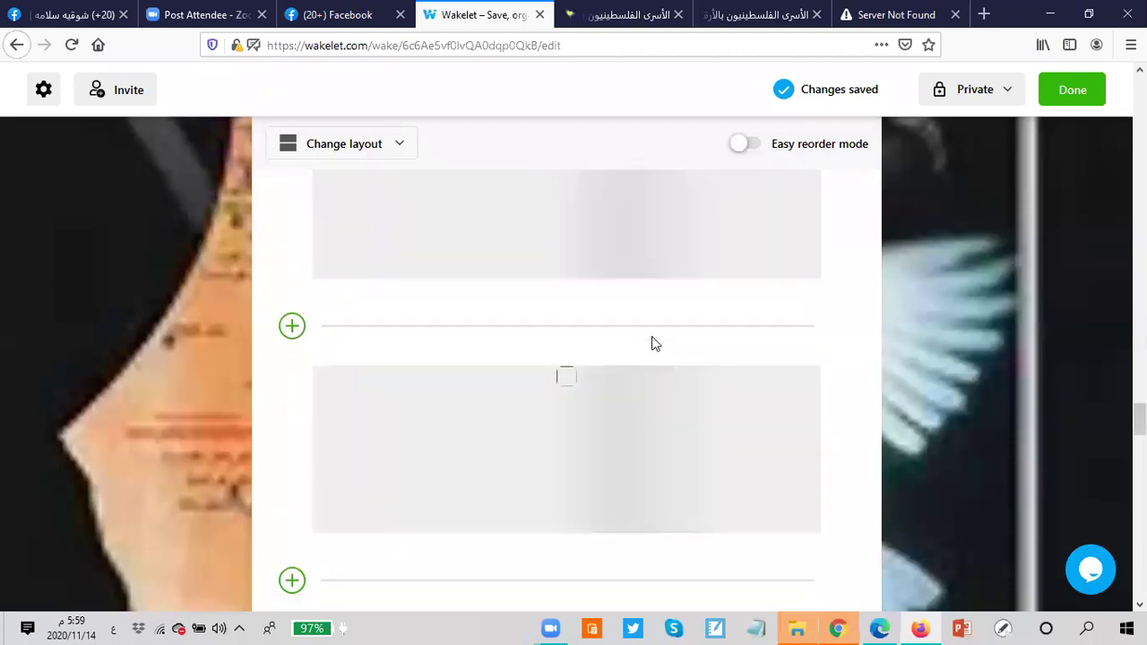